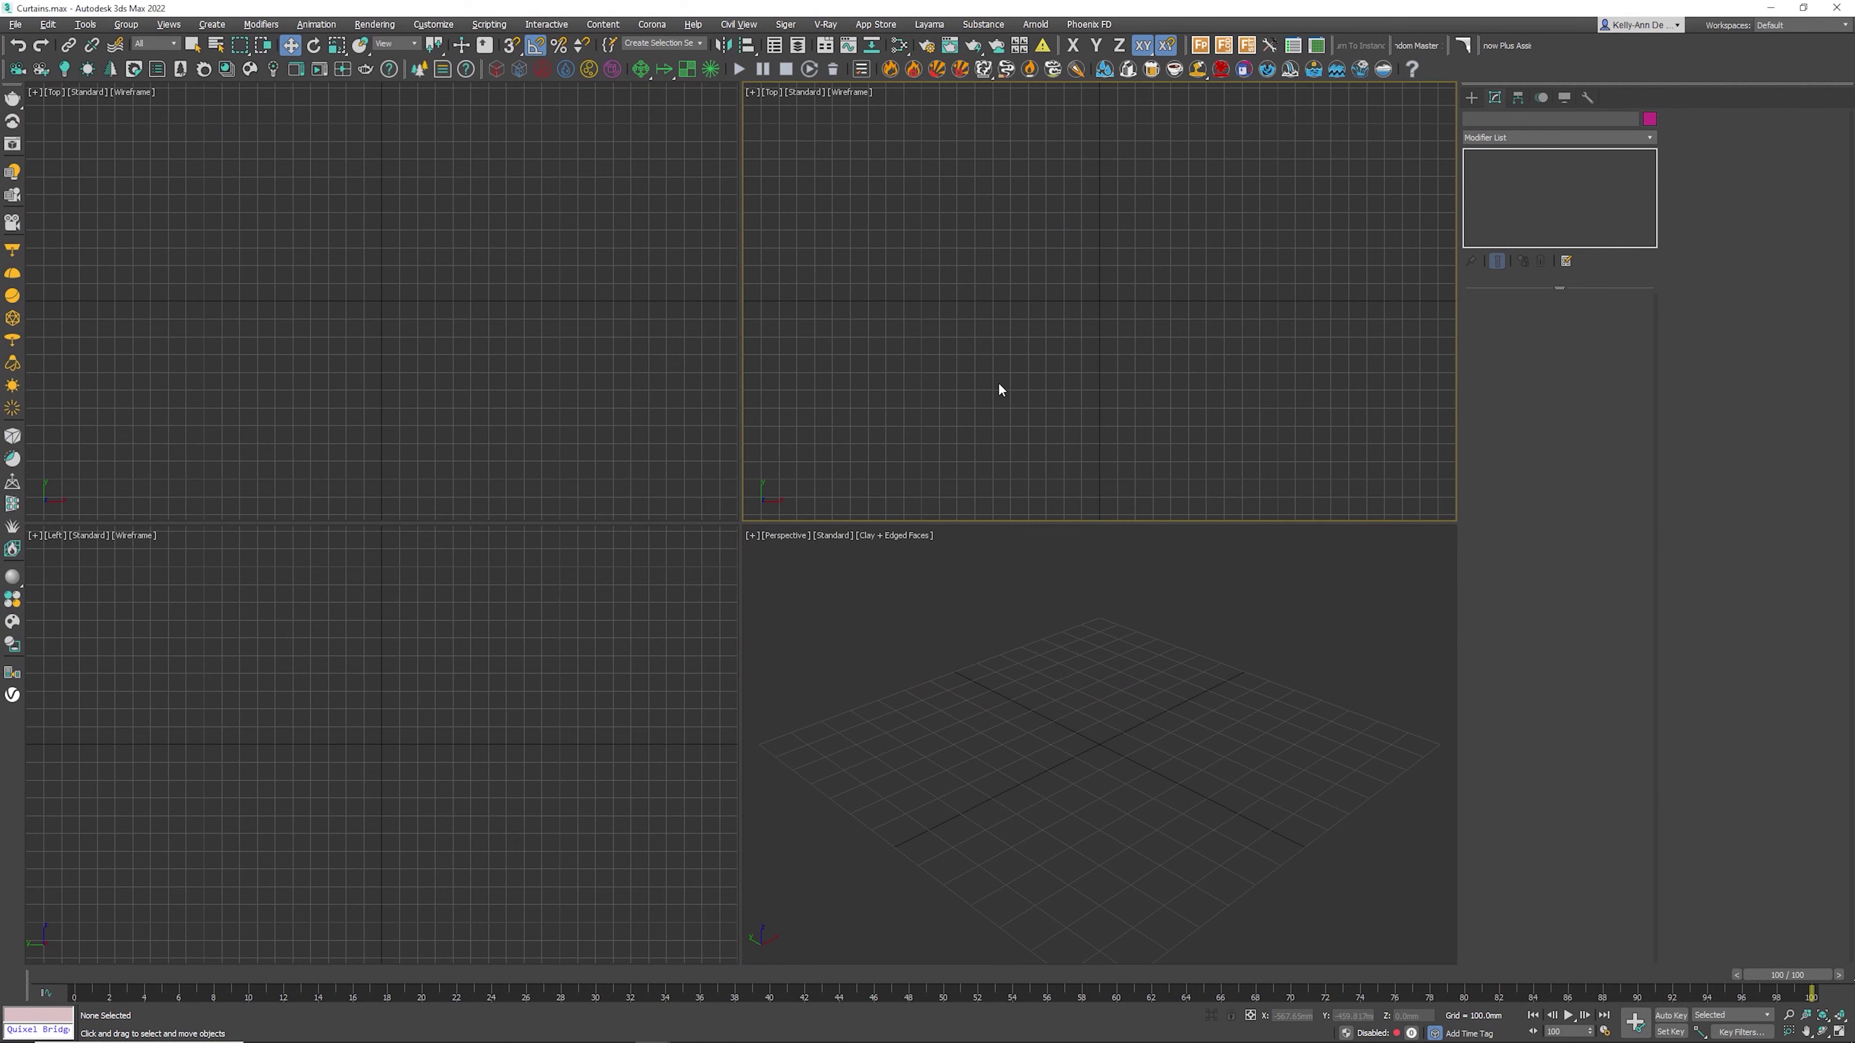
Create a plane in the Front view with length 3000 mm, width 1500 mm and 150 segments in both directions
{"action": "key", "text": "f"}
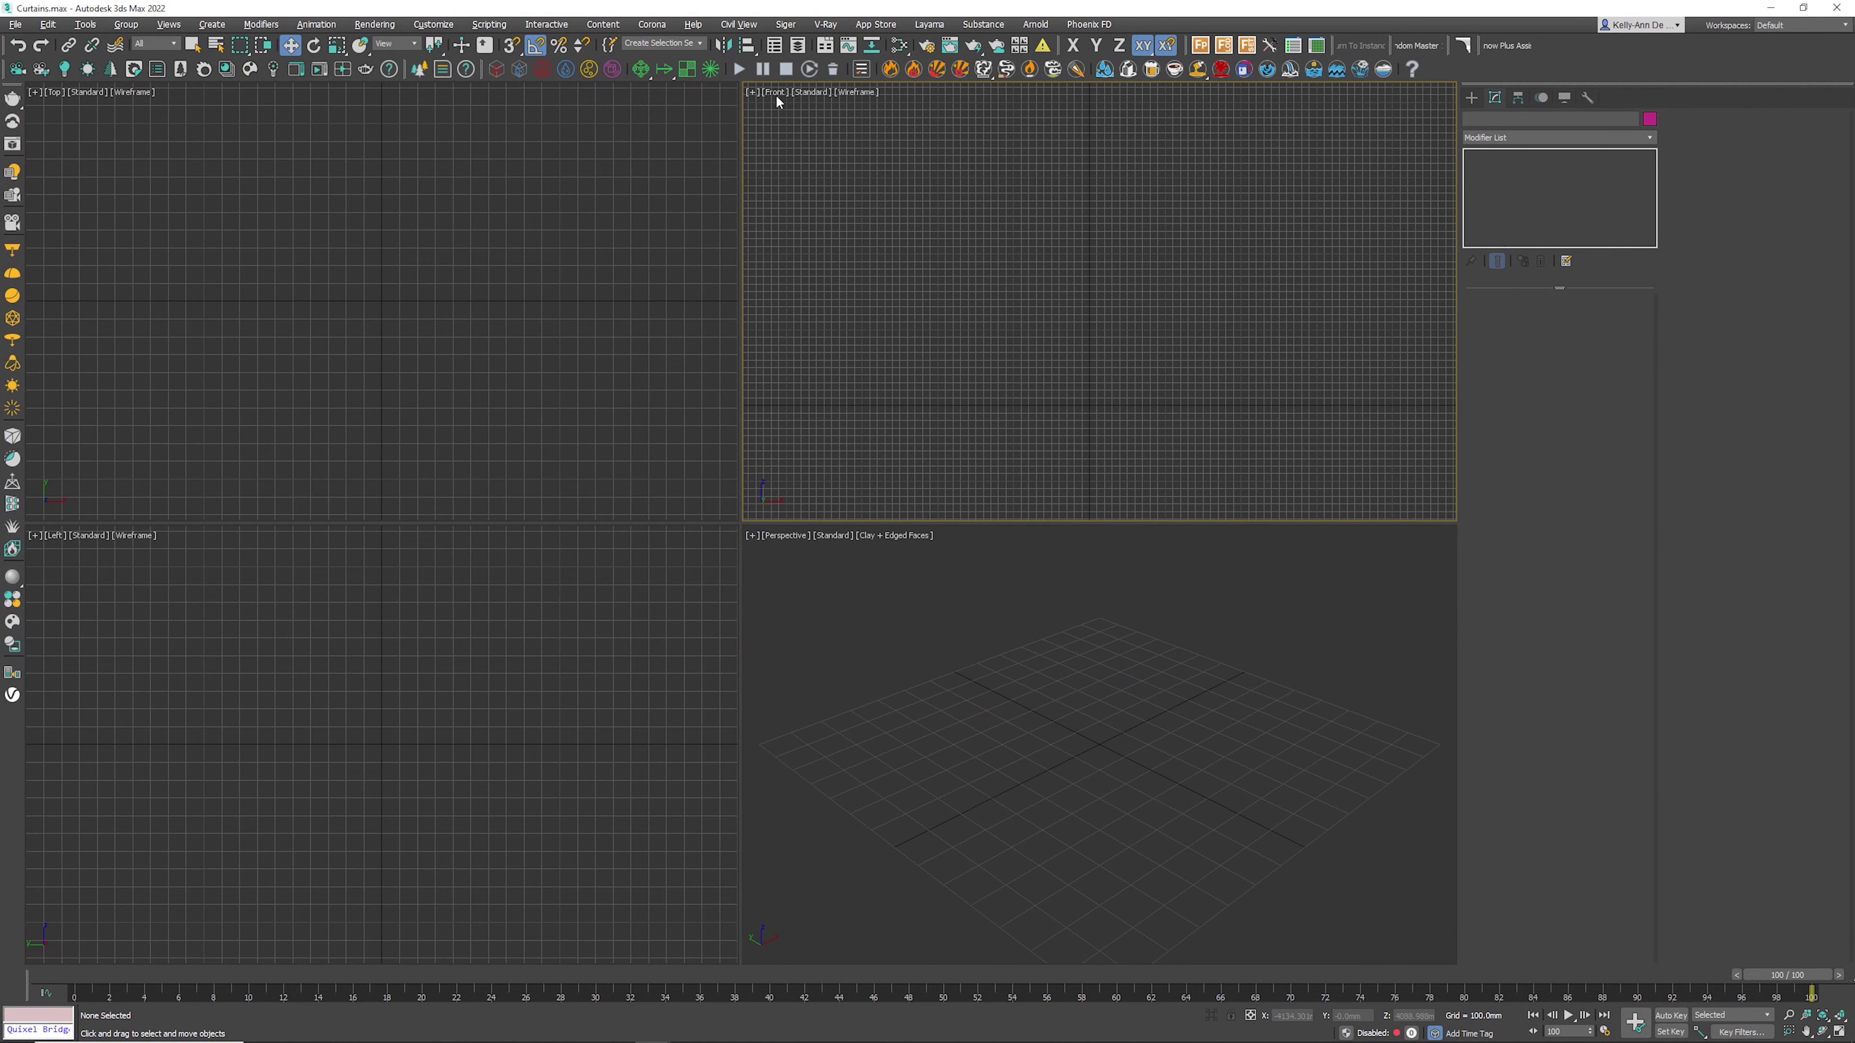
{"action": "key", "text": "alt+w"}
{"action": "left_click", "coordinate": [1471, 98]}
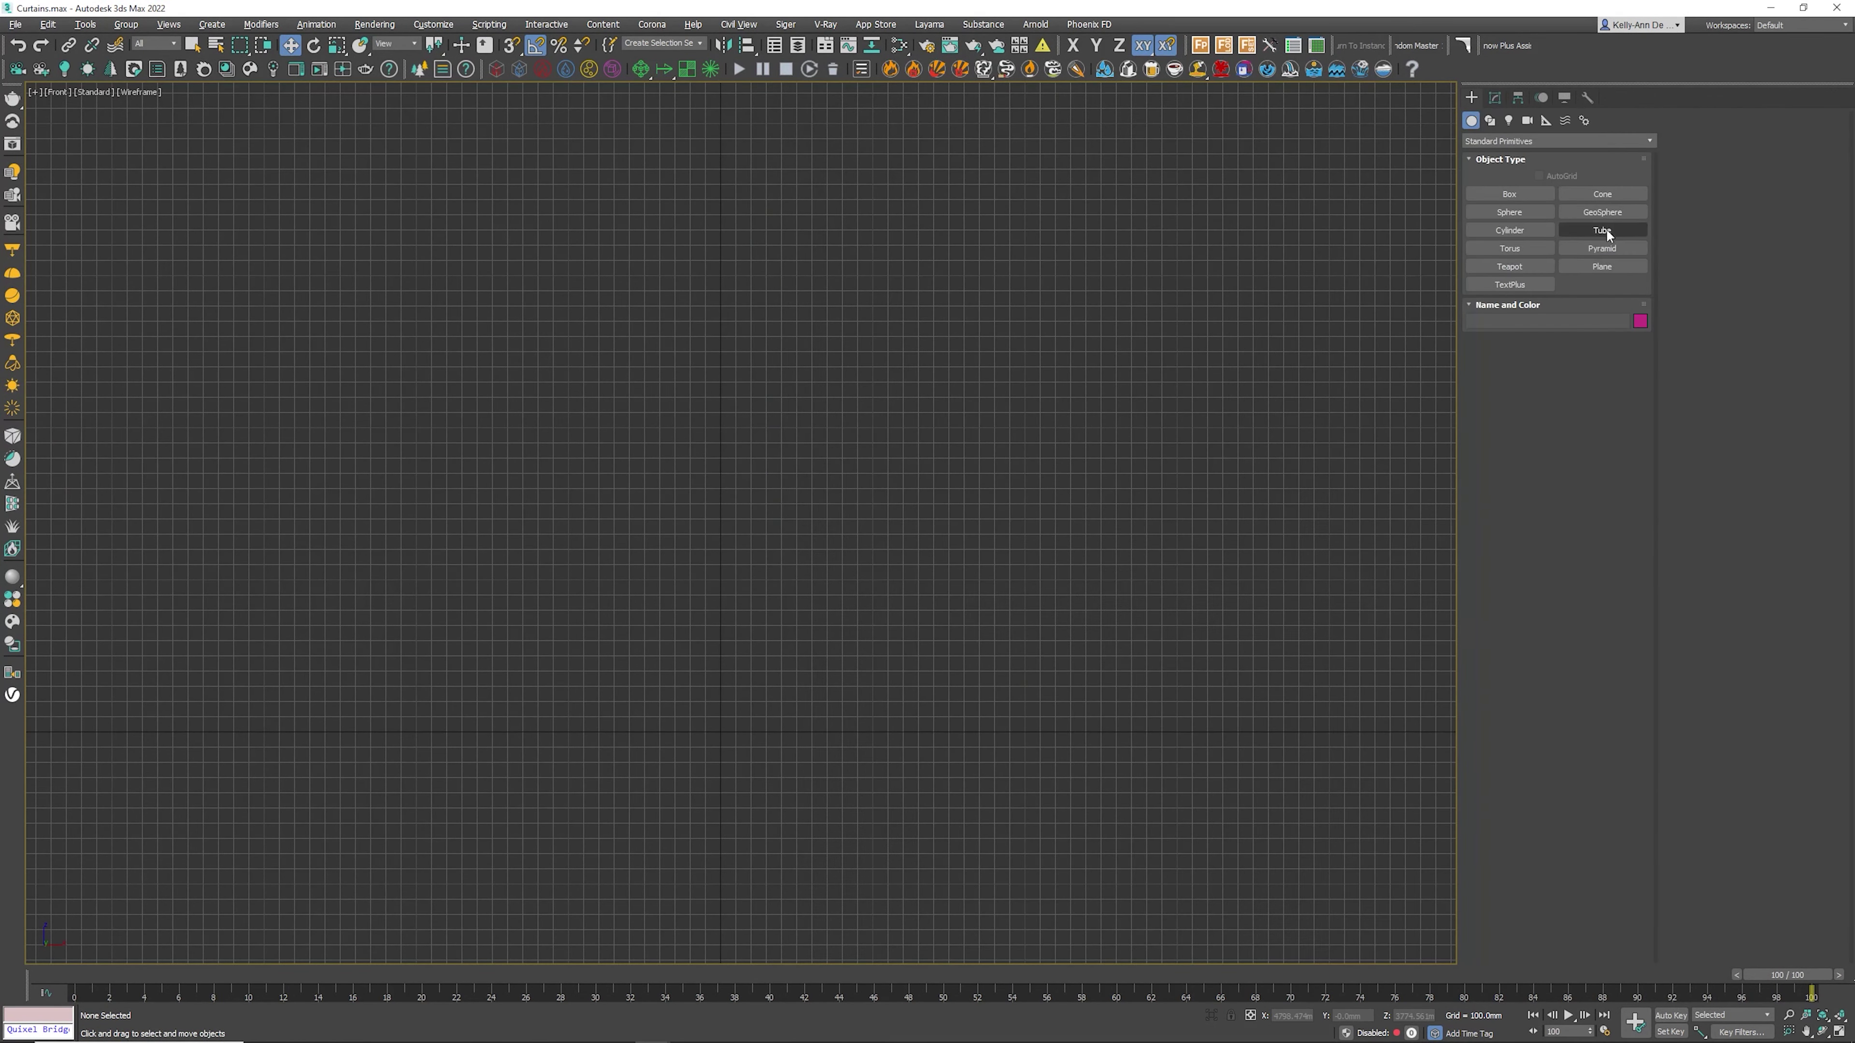
{"action": "left_click", "coordinate": [1599, 268]}
{"action": "left_click_drag", "start_coordinate": [697, 271], "coordinate": [945, 800]}
{"action": "double_click", "coordinate": [1575, 414]}
{"action": "type", "text": "3000"}
{"action": "key", "text": "Tab"}
{"action": "type", "text": "1500"}
{"action": "key", "text": "Return"}
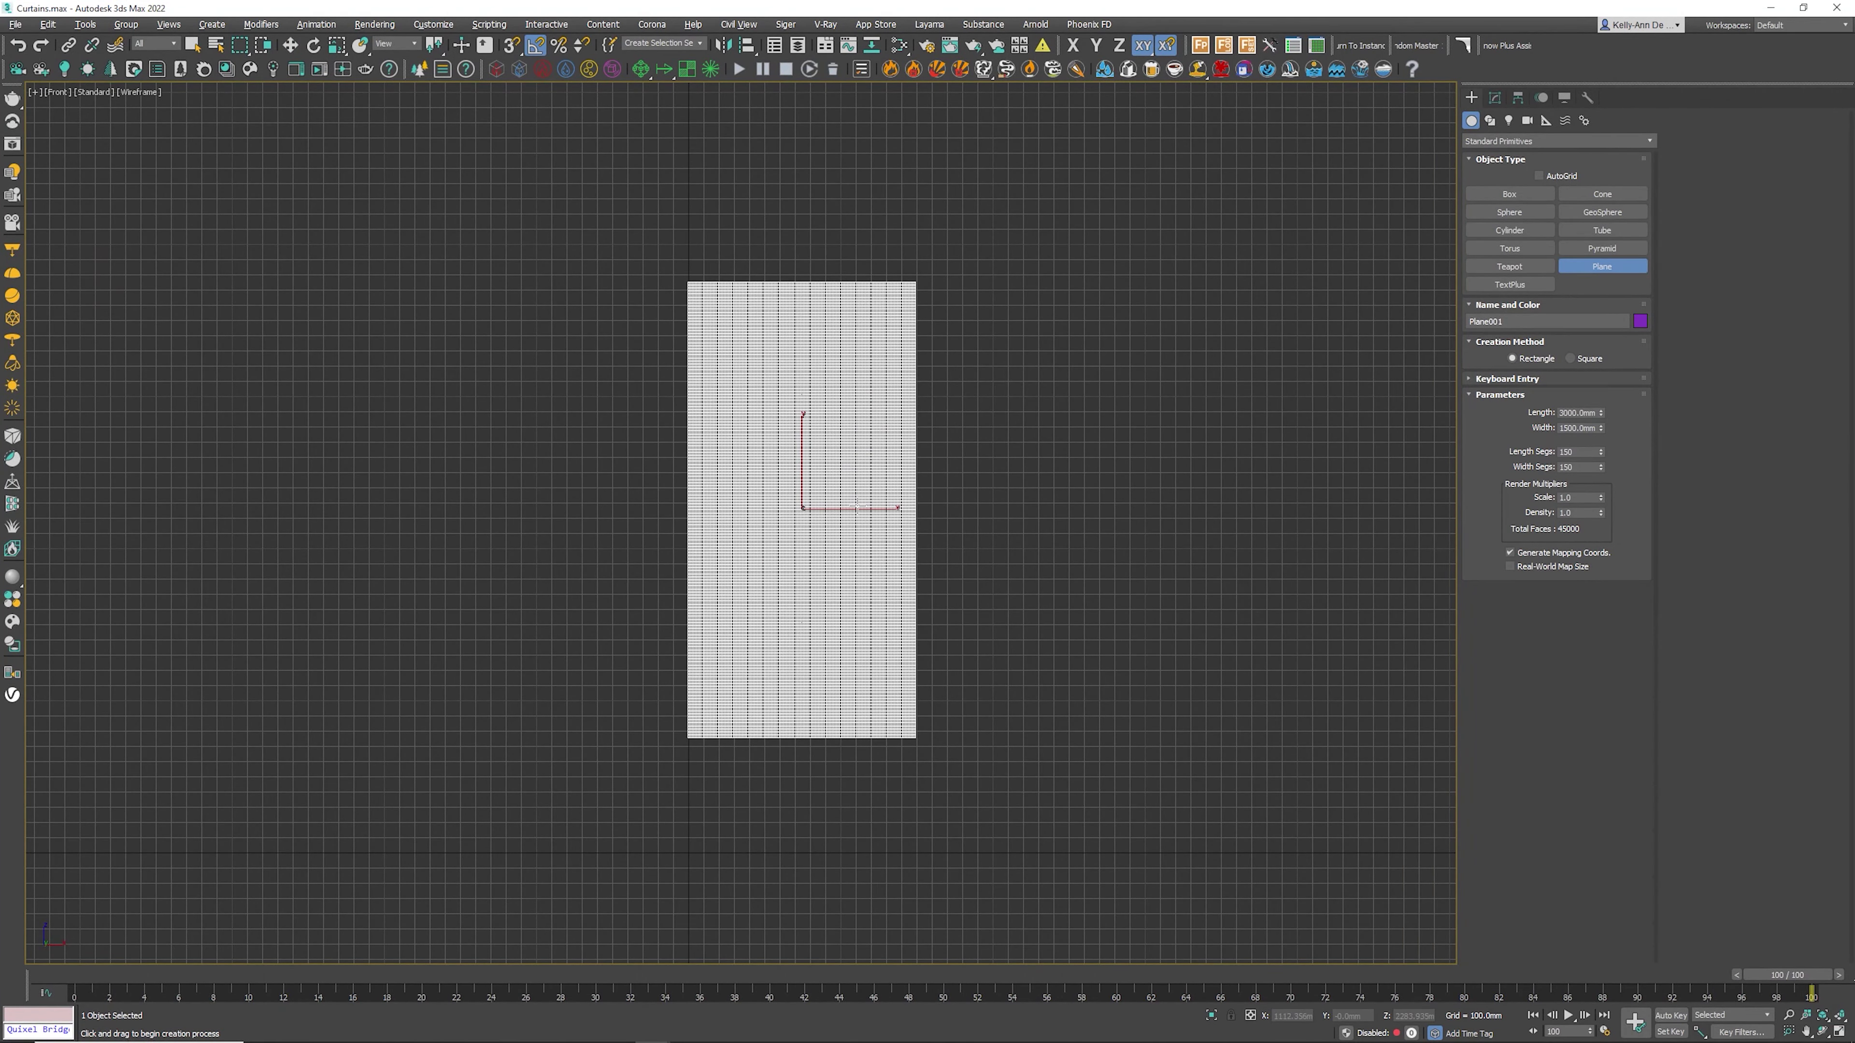
{"action": "key", "text": "z"}
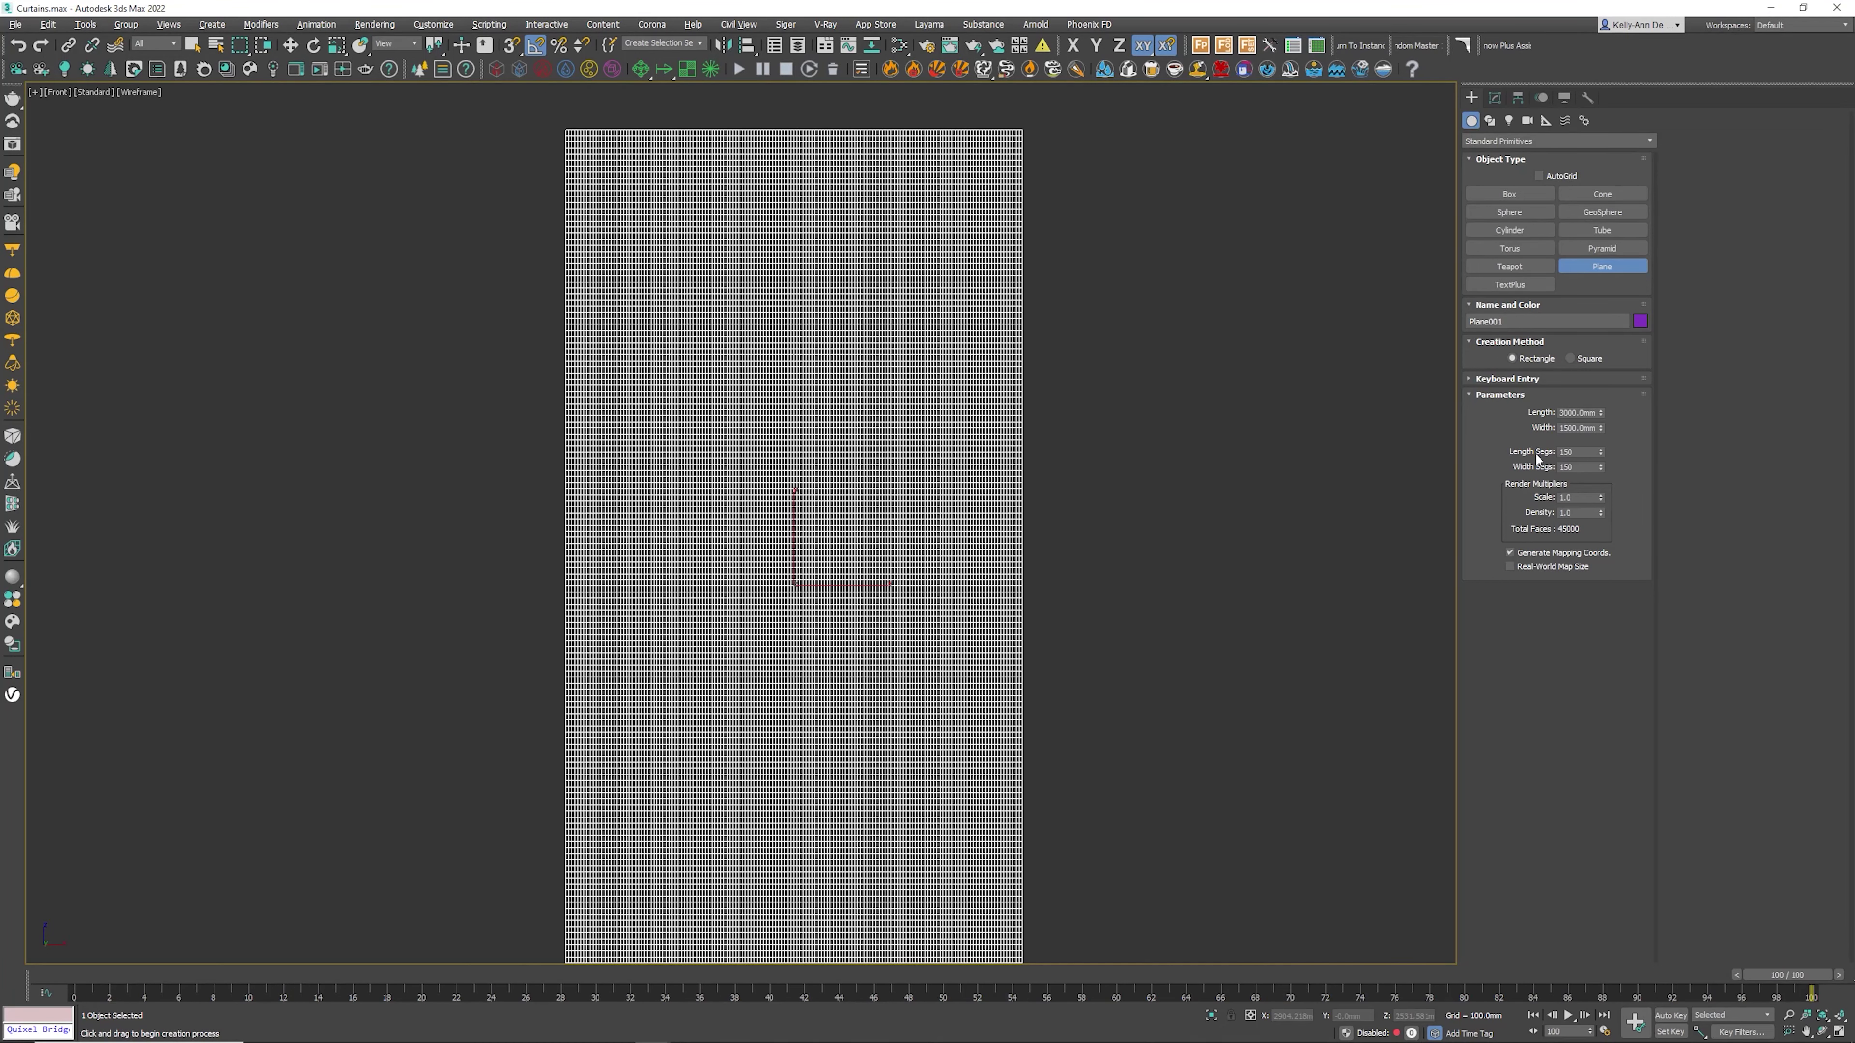
Create a box across the plane's upper edge with length 50 mm, width 1600 mm and height 50 mm
{"action": "scroll", "coordinate": [703, 339], "scroll_direction": "down", "scroll_amount": 2}
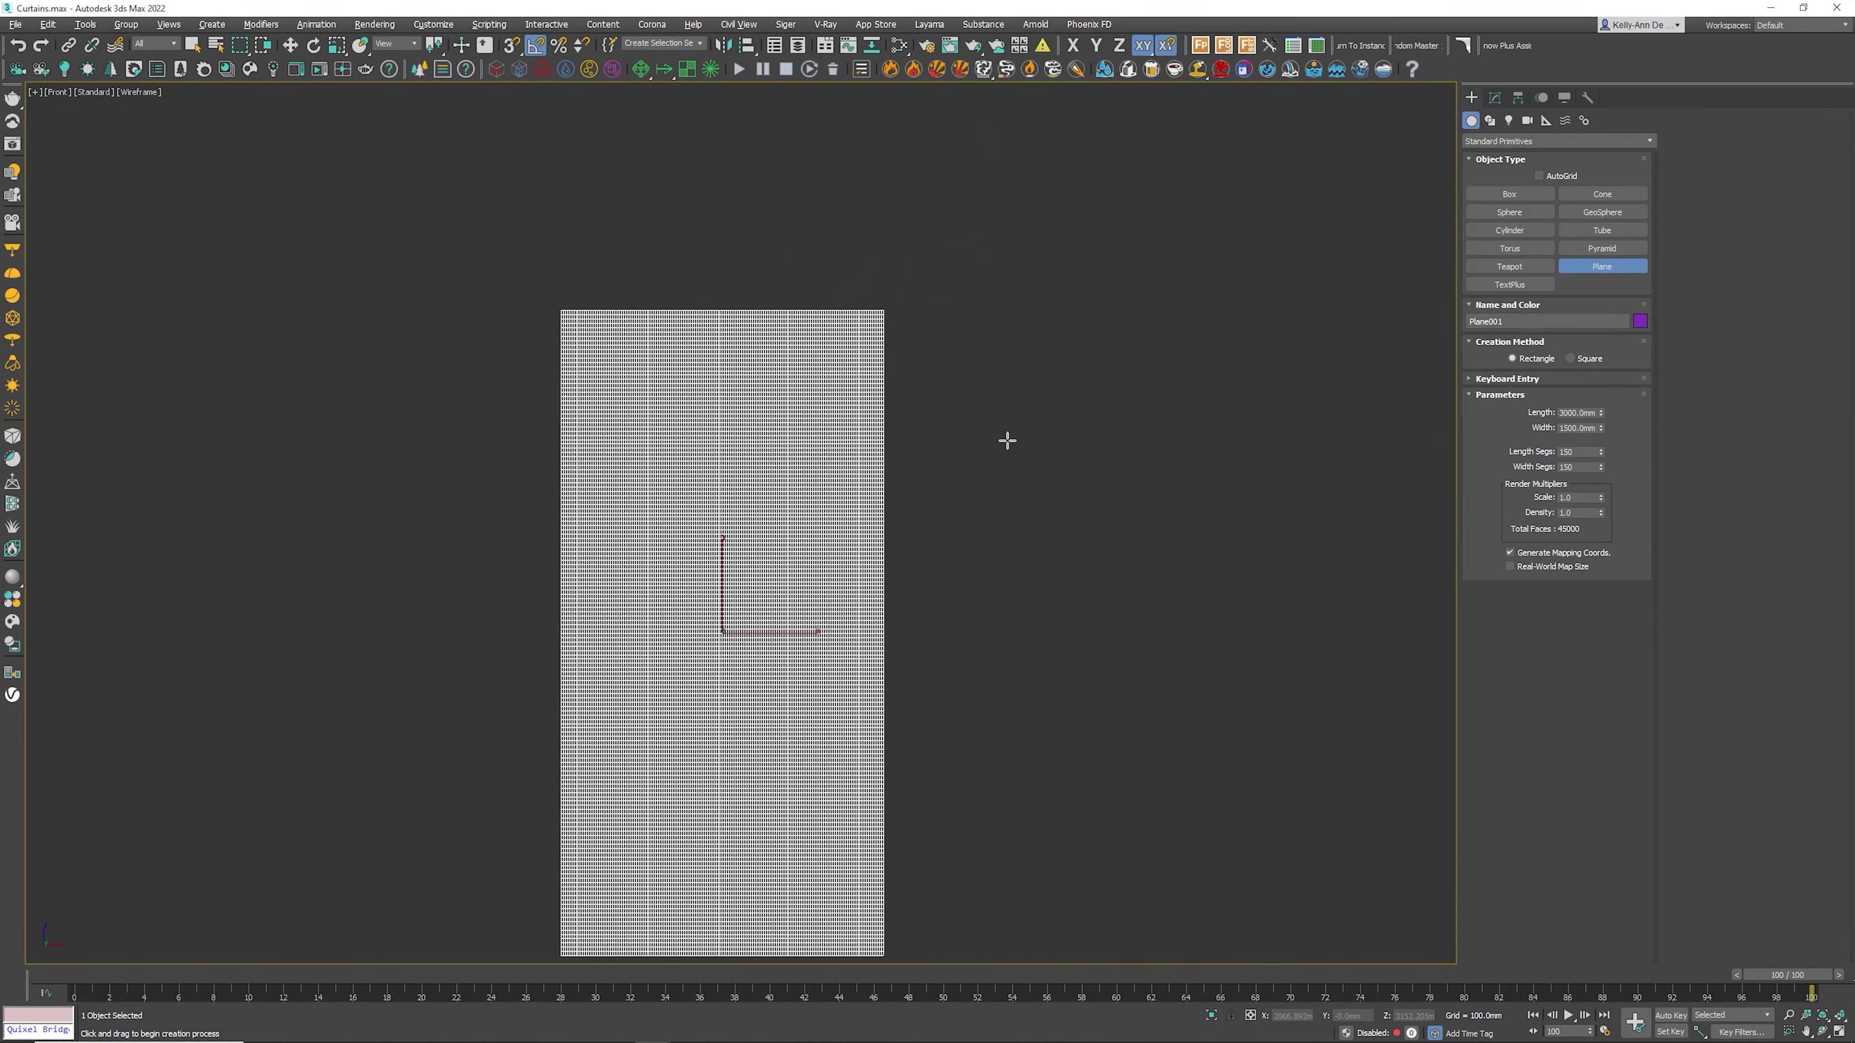
{"action": "key", "text": "w"}
{"action": "left_click", "coordinate": [1507, 191]}
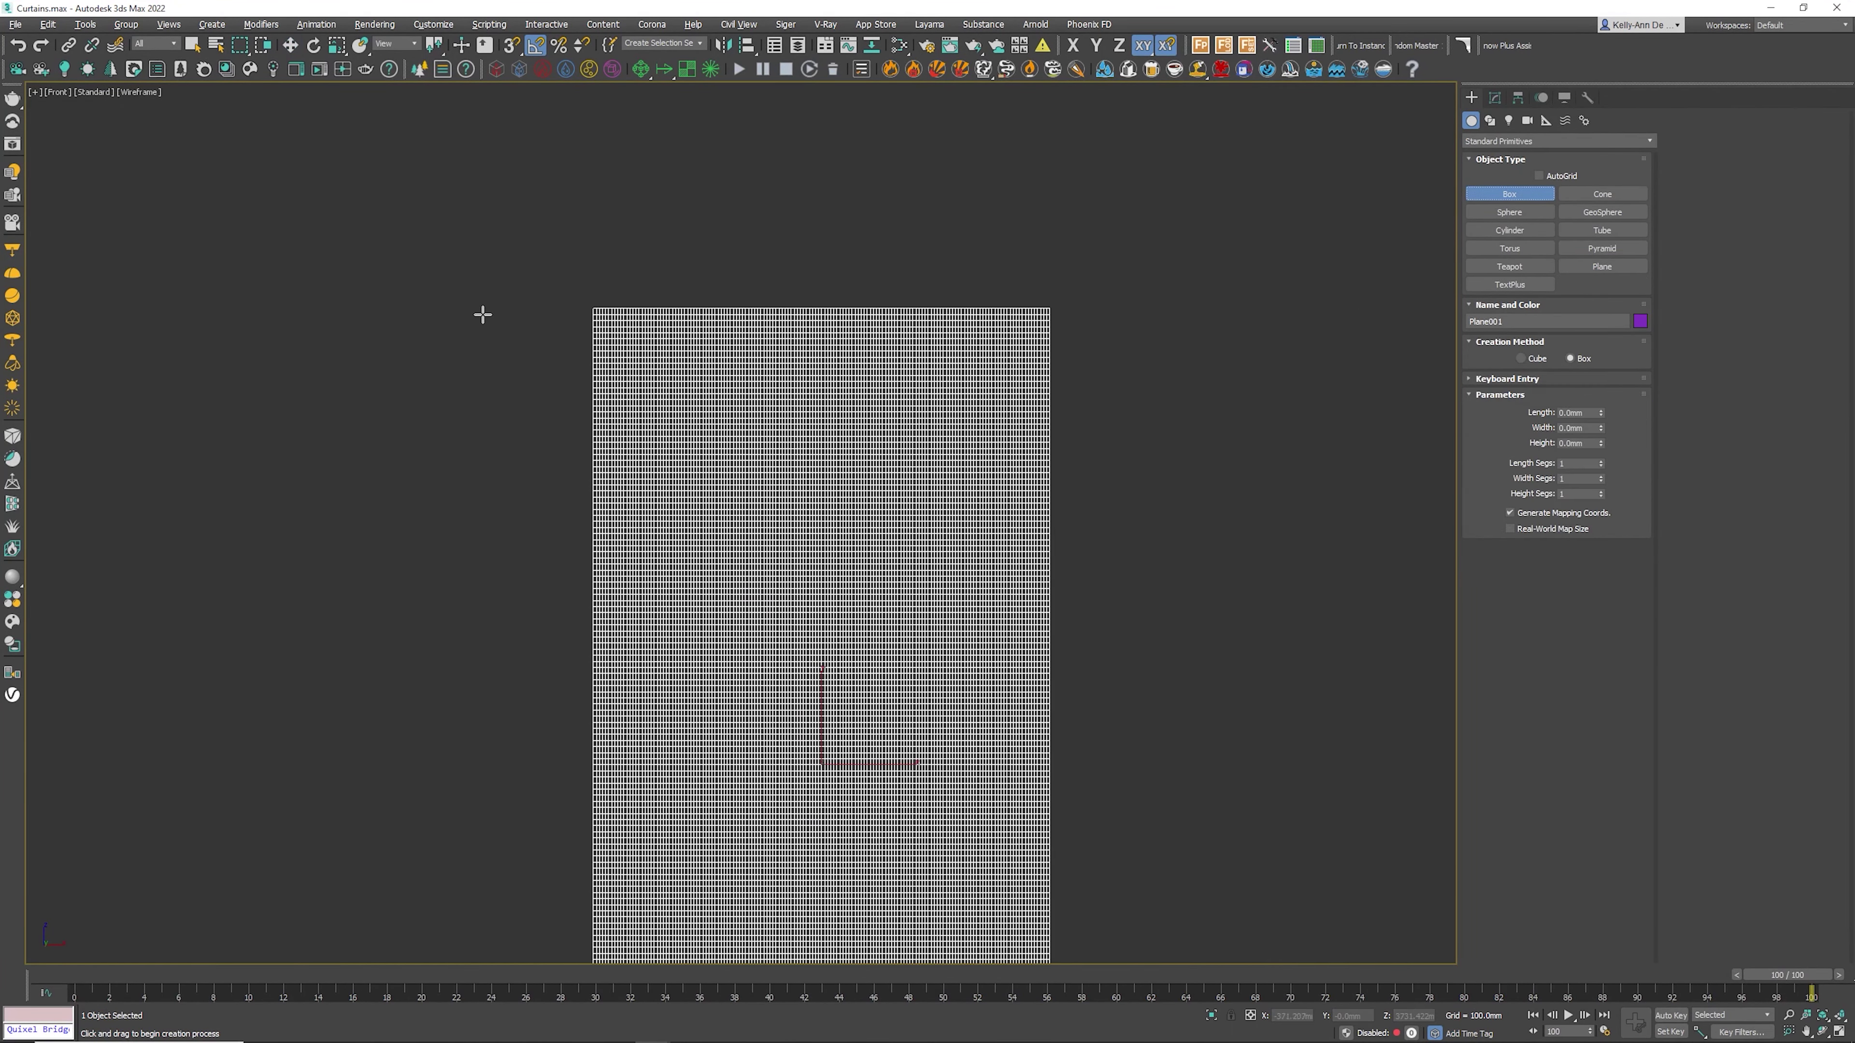
{"action": "left_click_drag", "start_coordinate": [583, 291], "coordinate": [1068, 310]}
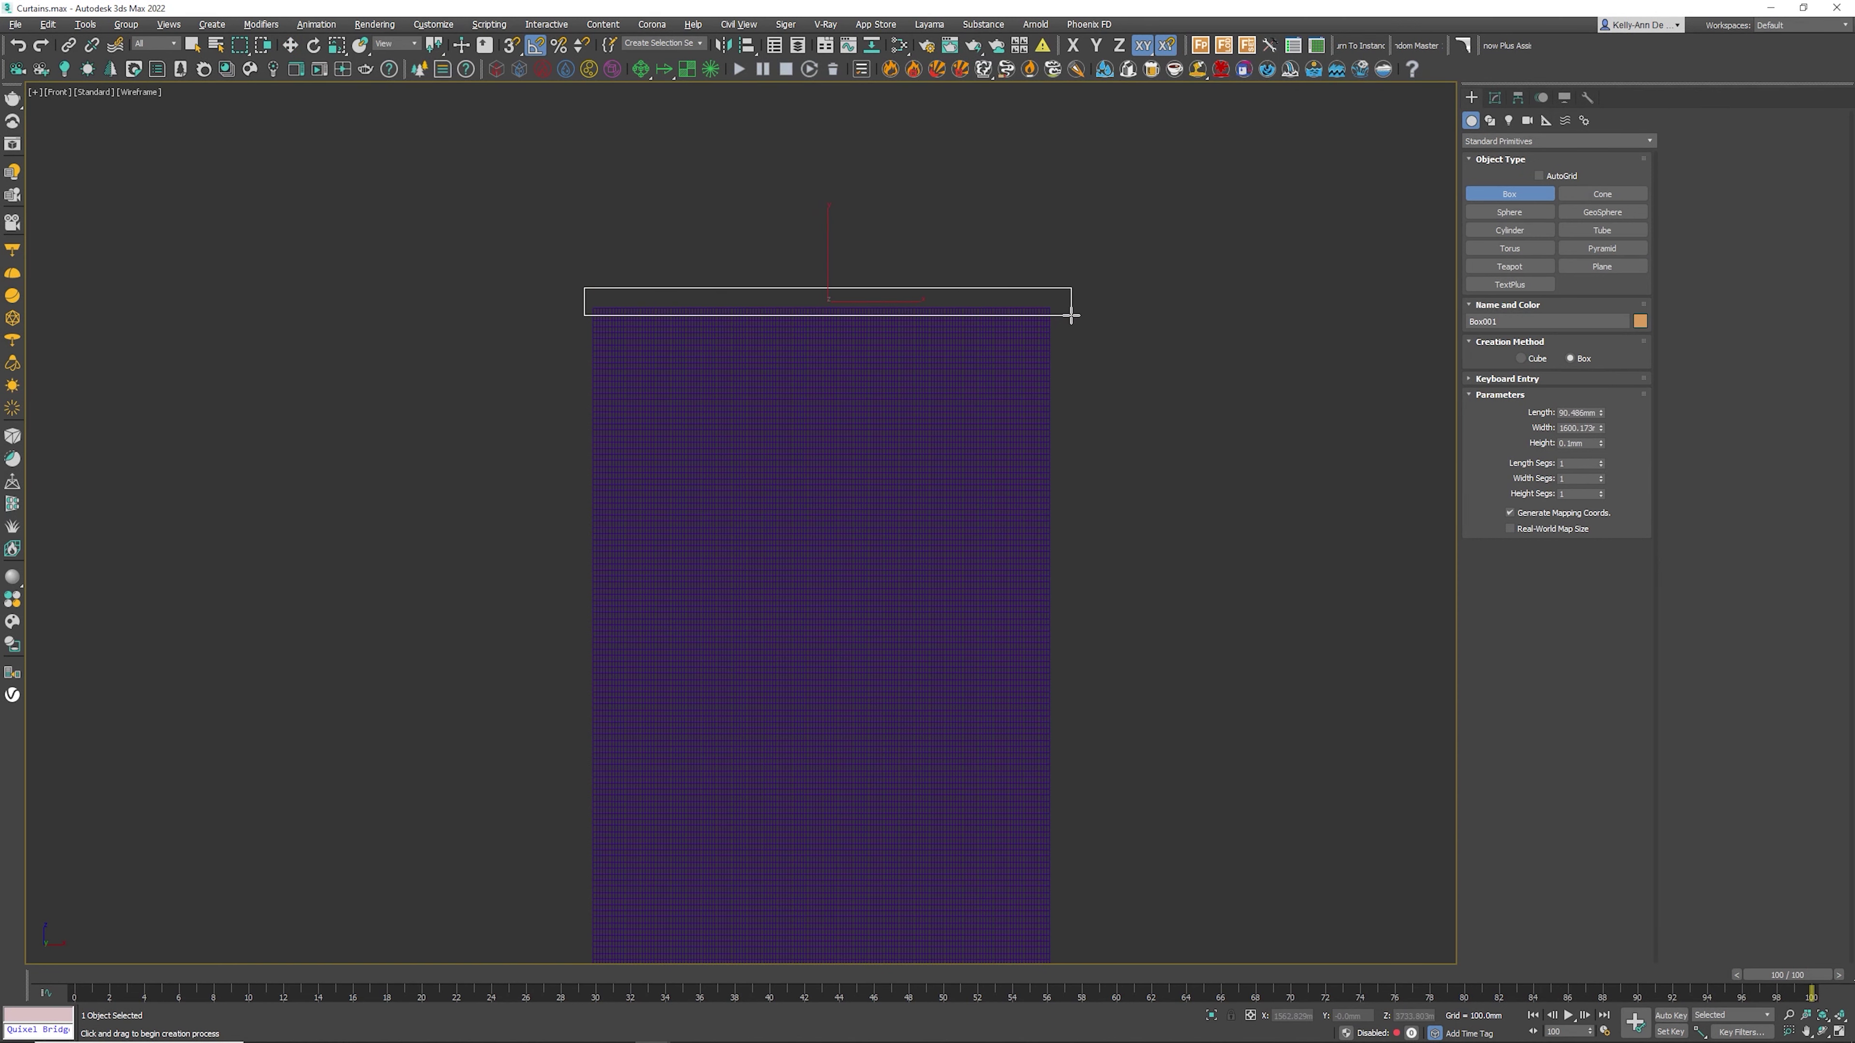
{"action": "left_click", "coordinate": [1122, 481]}
Move the box so it overlaps the plane's upper edge and is centred front to back on the plane
{"action": "key", "text": "l"}
{"action": "key", "text": "z"}
{"action": "scroll", "coordinate": [1122, 481], "scroll_direction": "down", "scroll_amount": 5}
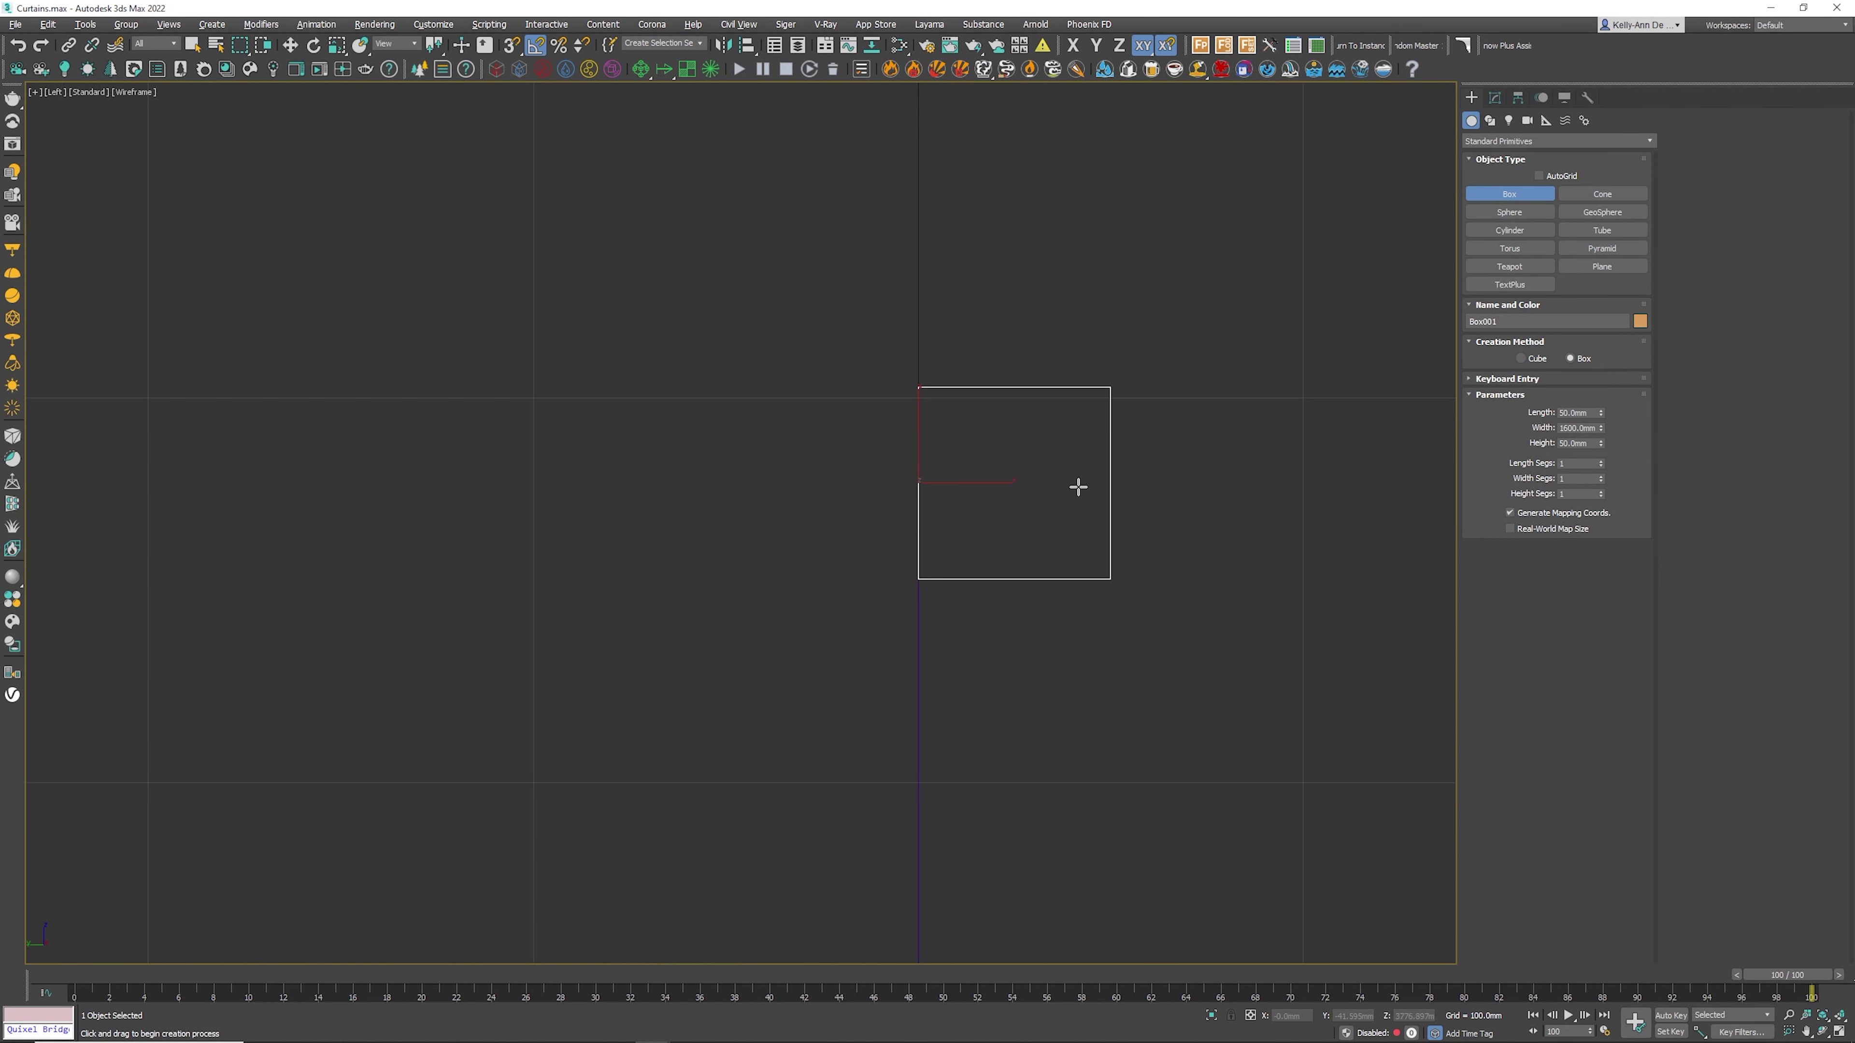
{"action": "key", "text": "w"}
{"action": "left_click_drag", "start_coordinate": [998, 462], "coordinate": [912, 462]}
{"action": "scroll", "coordinate": [876, 603], "scroll_direction": "up", "scroll_amount": 2}
{"action": "left_click_drag", "start_coordinate": [807, 359], "coordinate": [807, 381]}
{"action": "key", "text": "t"}
{"action": "scroll", "coordinate": [1007, 549], "scroll_direction": "up", "scroll_amount": 3}
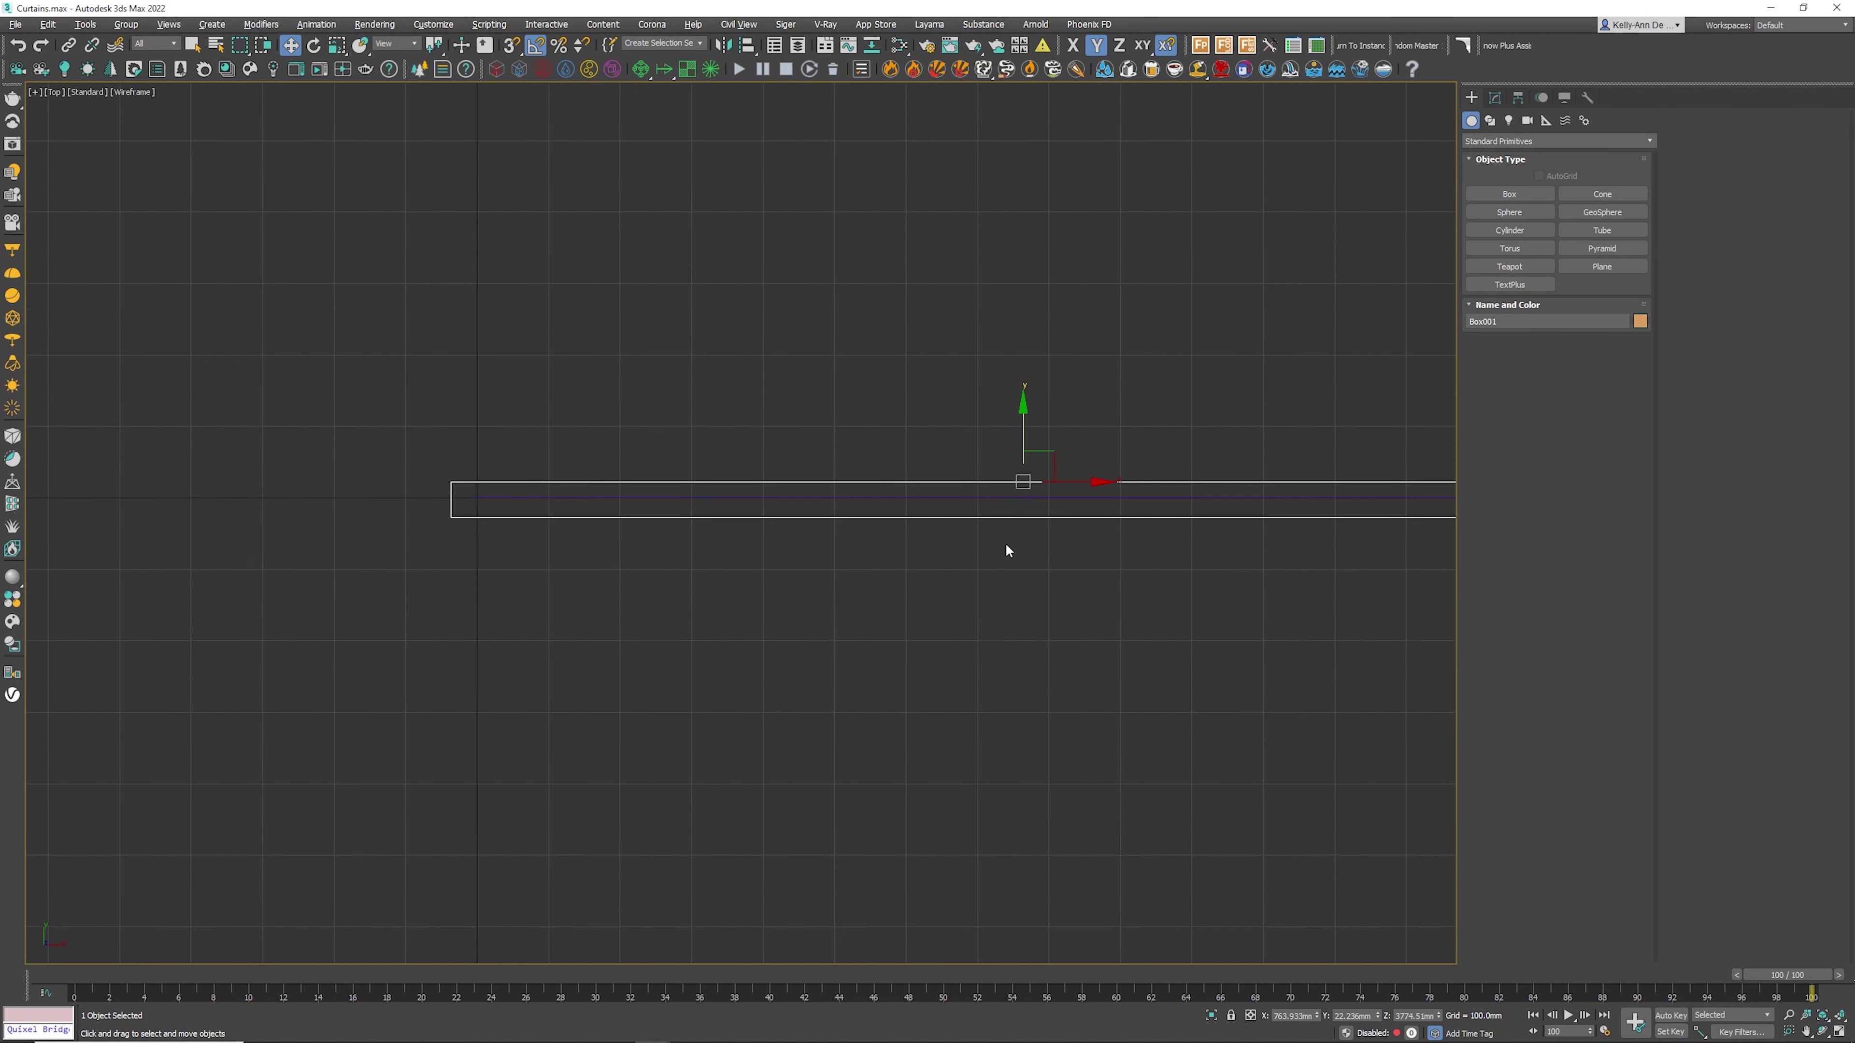
{"action": "left_click_drag", "start_coordinate": [1023, 442], "coordinate": [1021, 438]}
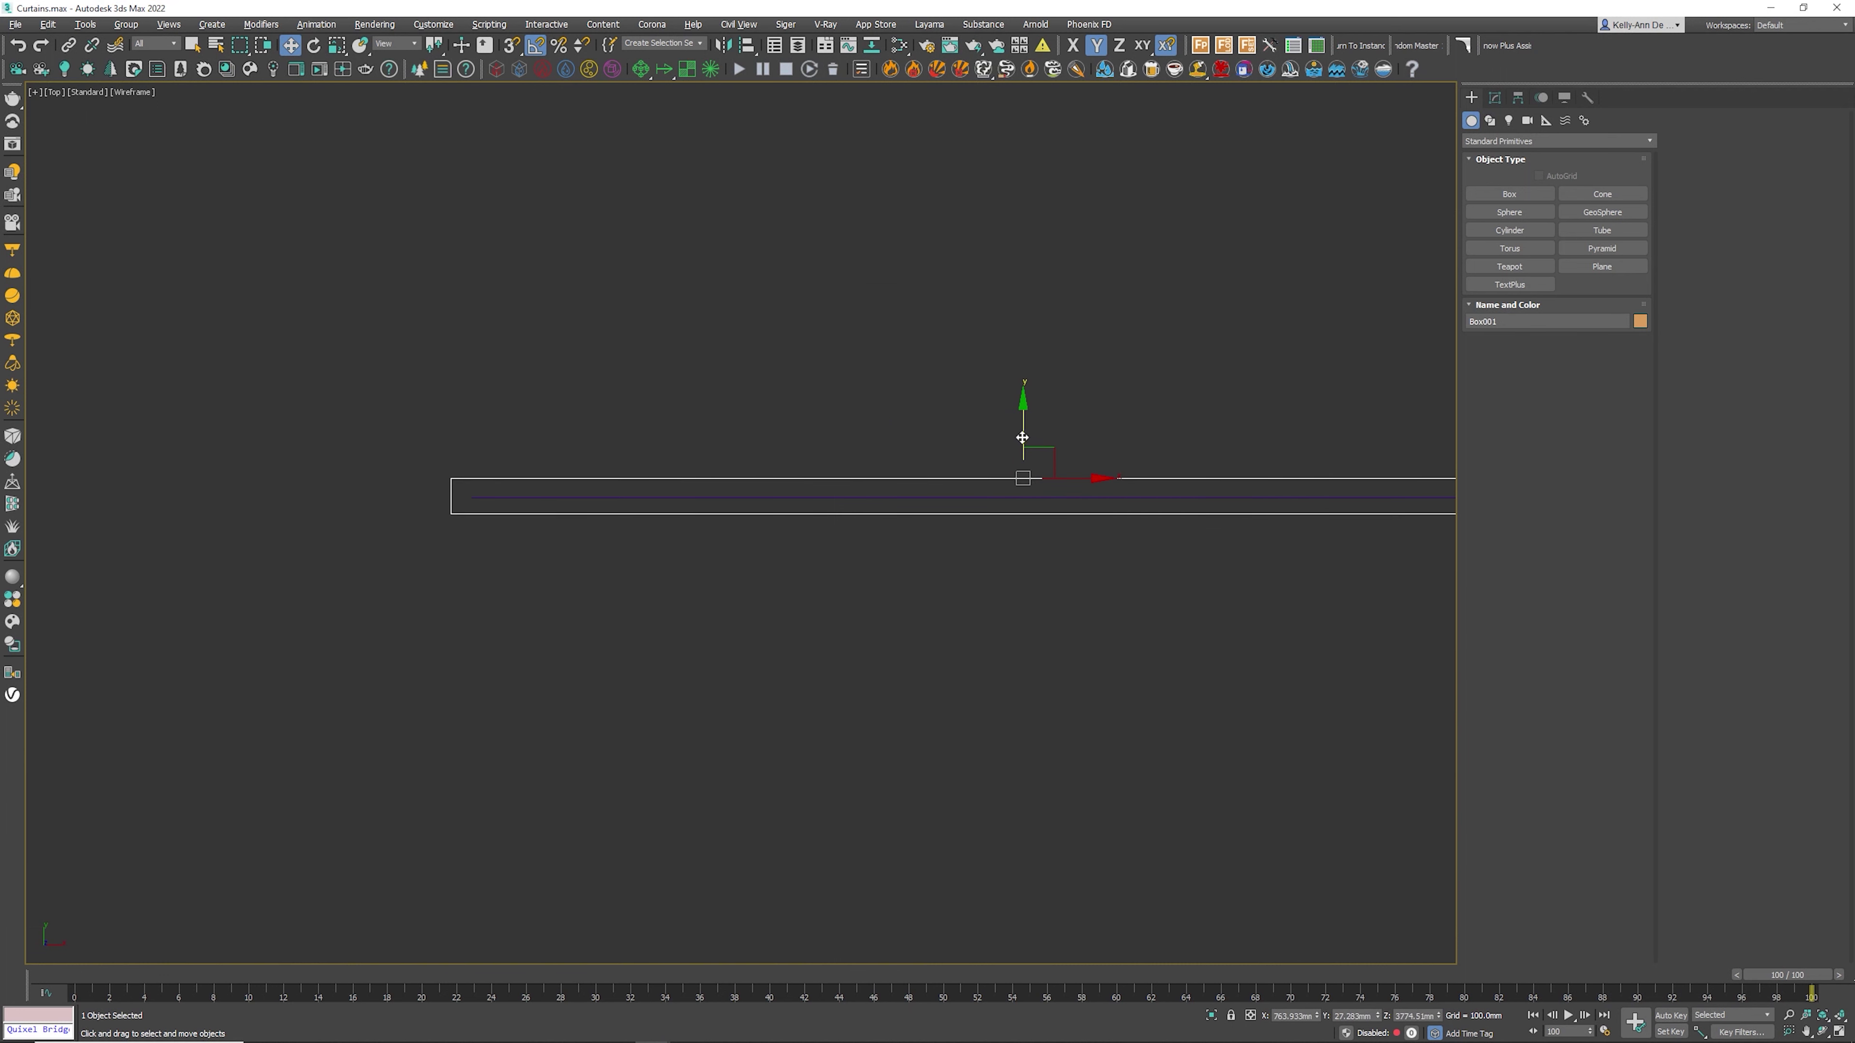
{"action": "scroll", "coordinate": [930, 407], "scroll_direction": "down", "scroll_amount": 5}
{"action": "left_click", "coordinate": [952, 370]}
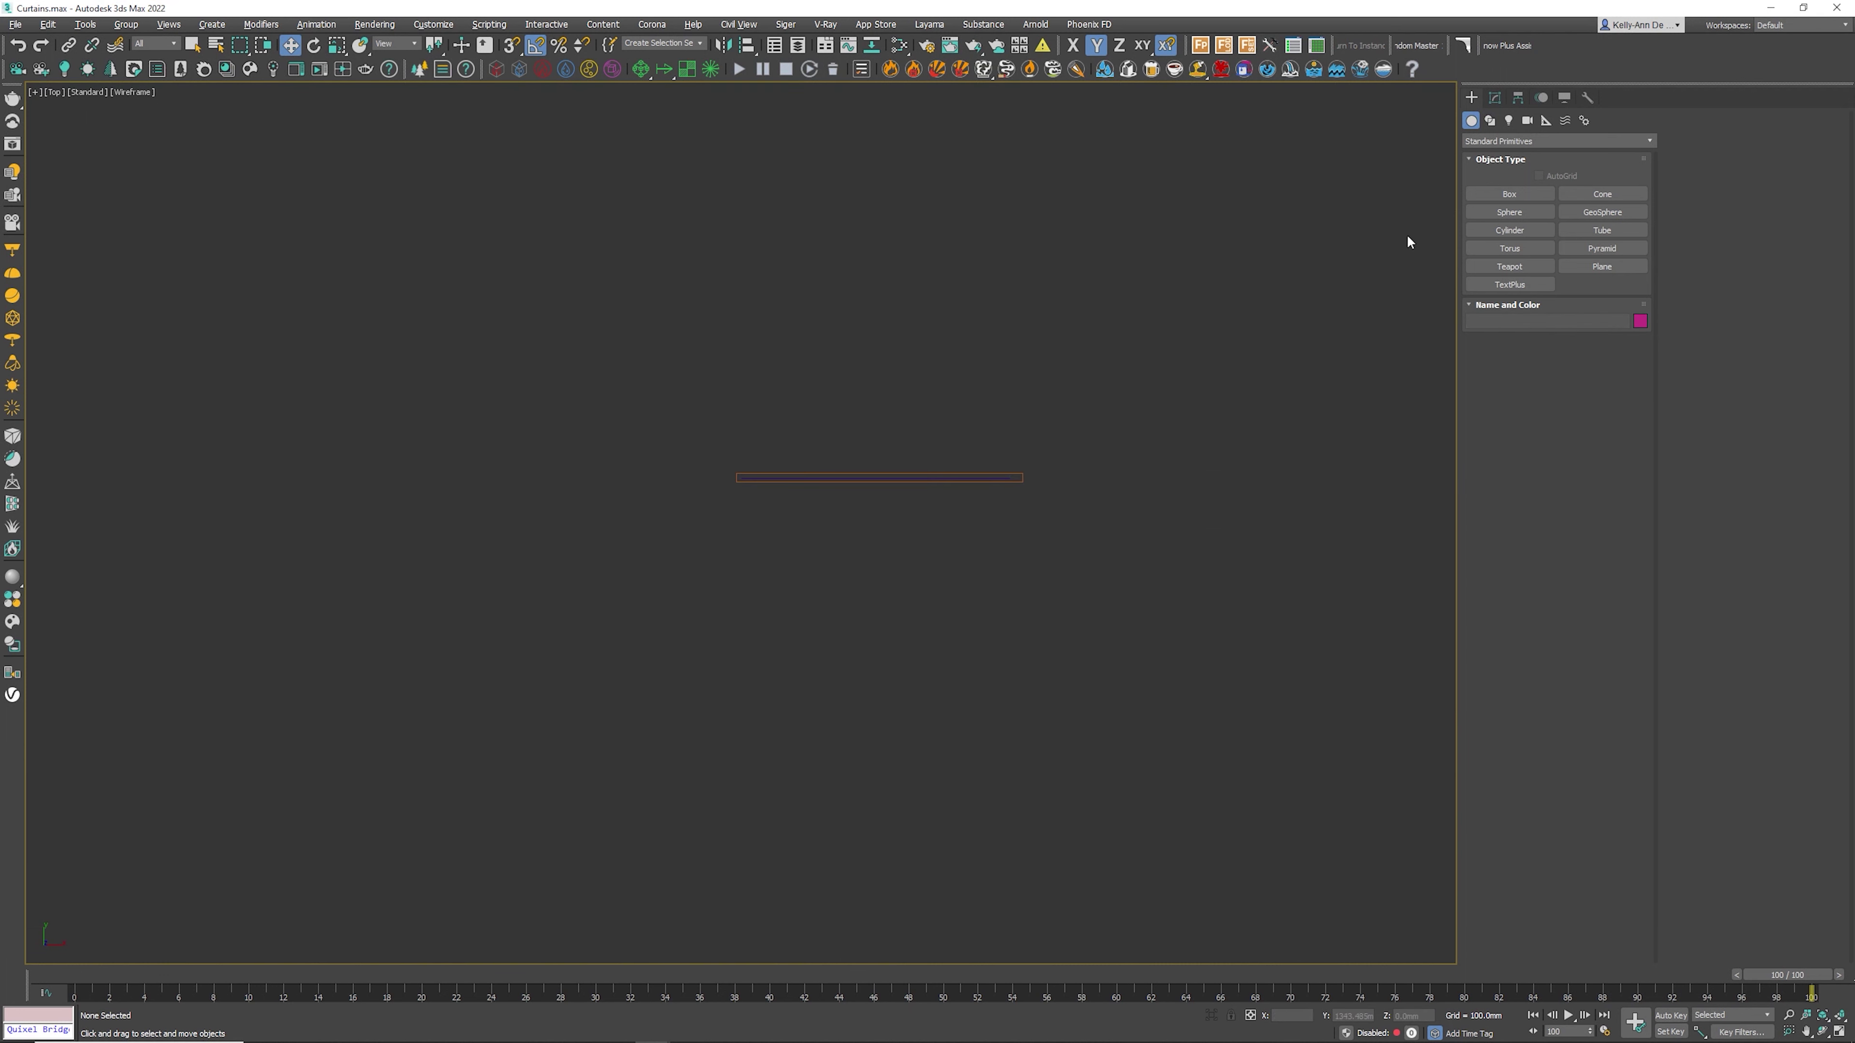
Draw a floor plane about 5600 mm square in the Top view, surrounding the hanging plane and box
{"action": "left_click", "coordinate": [1584, 265]}
{"action": "left_click_drag", "start_coordinate": [453, 187], "coordinate": [1168, 897]}
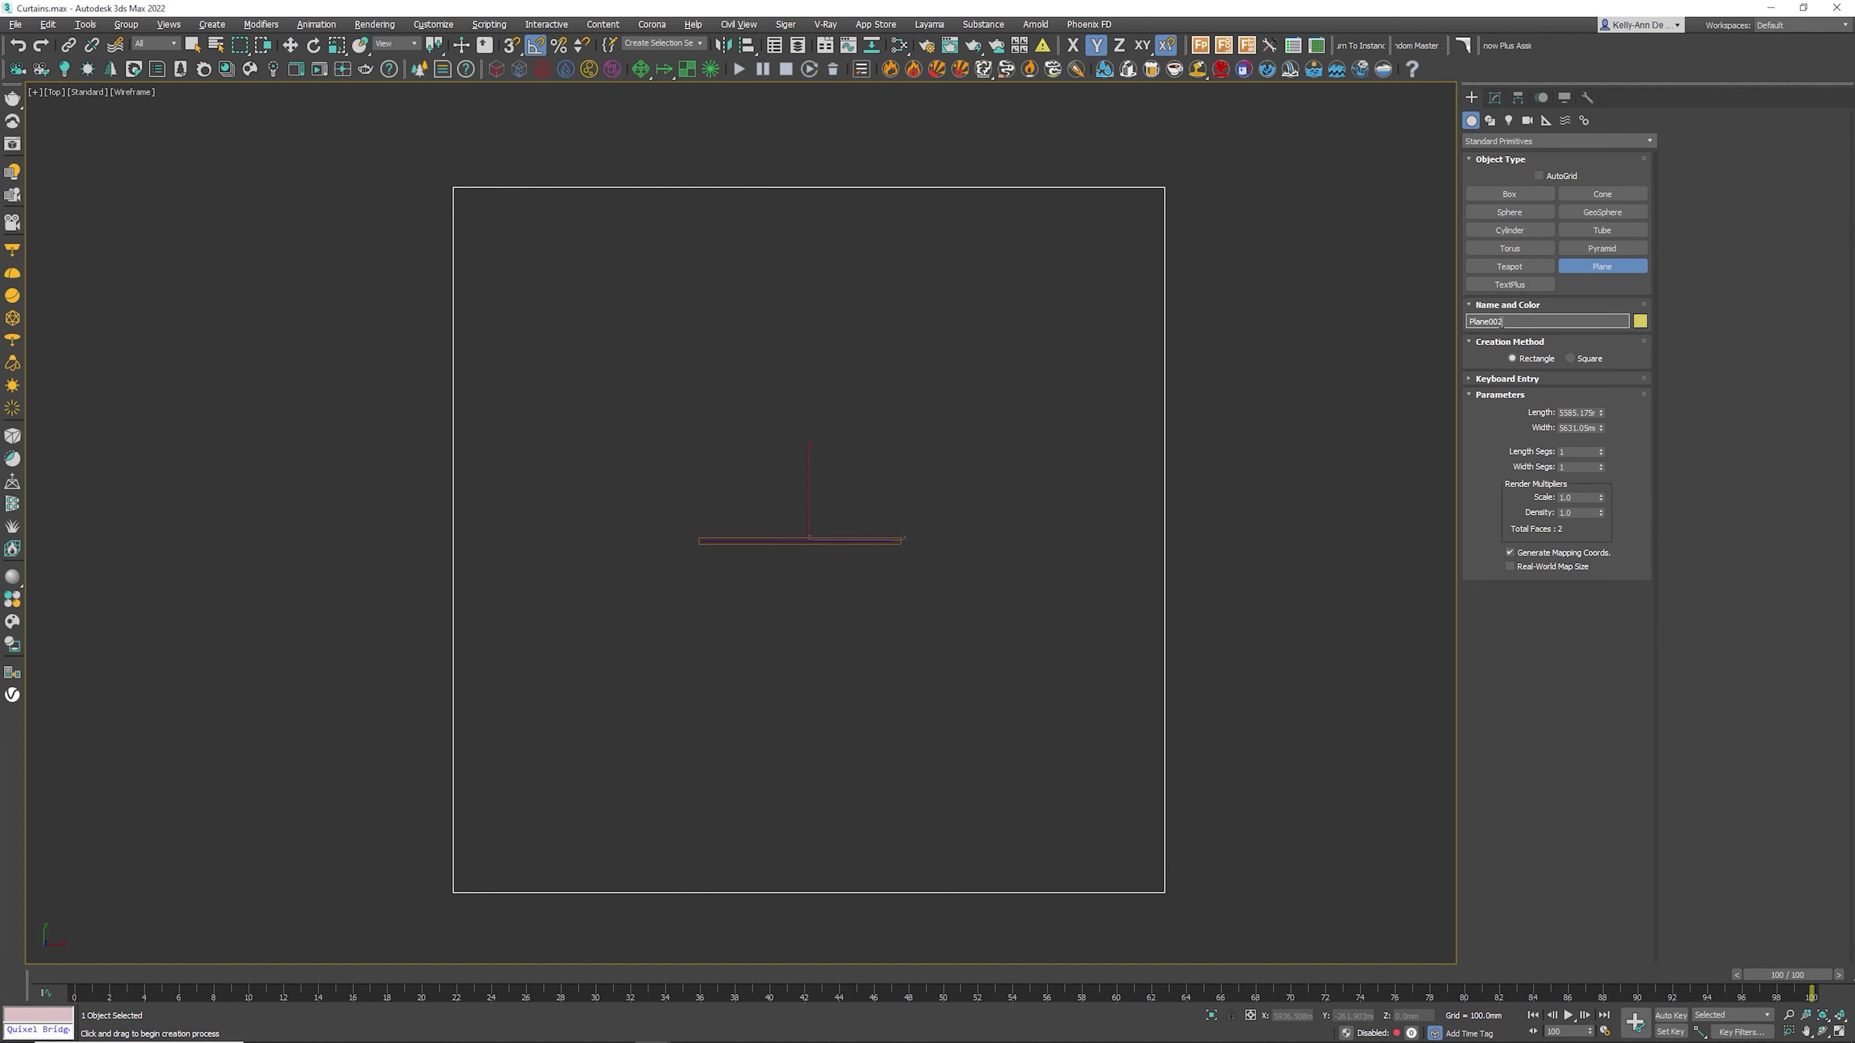
Name the hanging plane Curtains, the box above it Rail and the ground plane Floor
{"action": "type", "text": "C"}
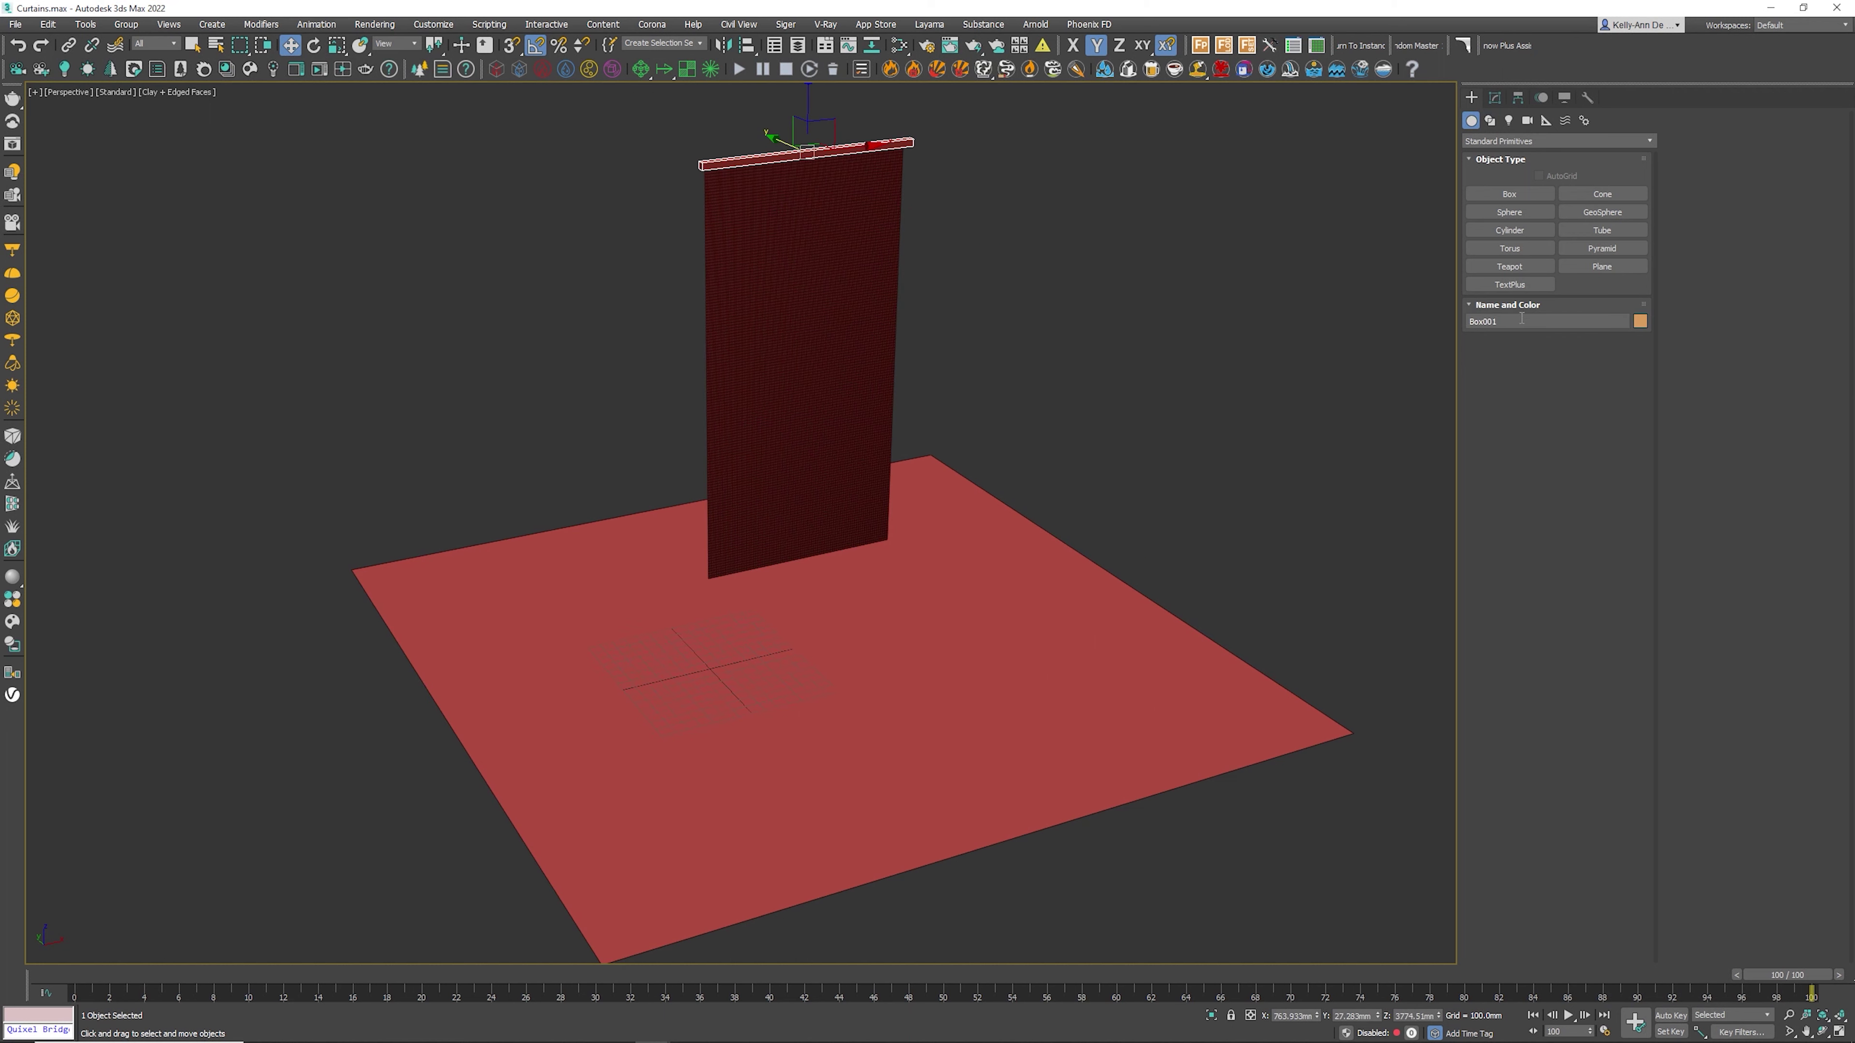
{"action": "type", "text": "Rail"}
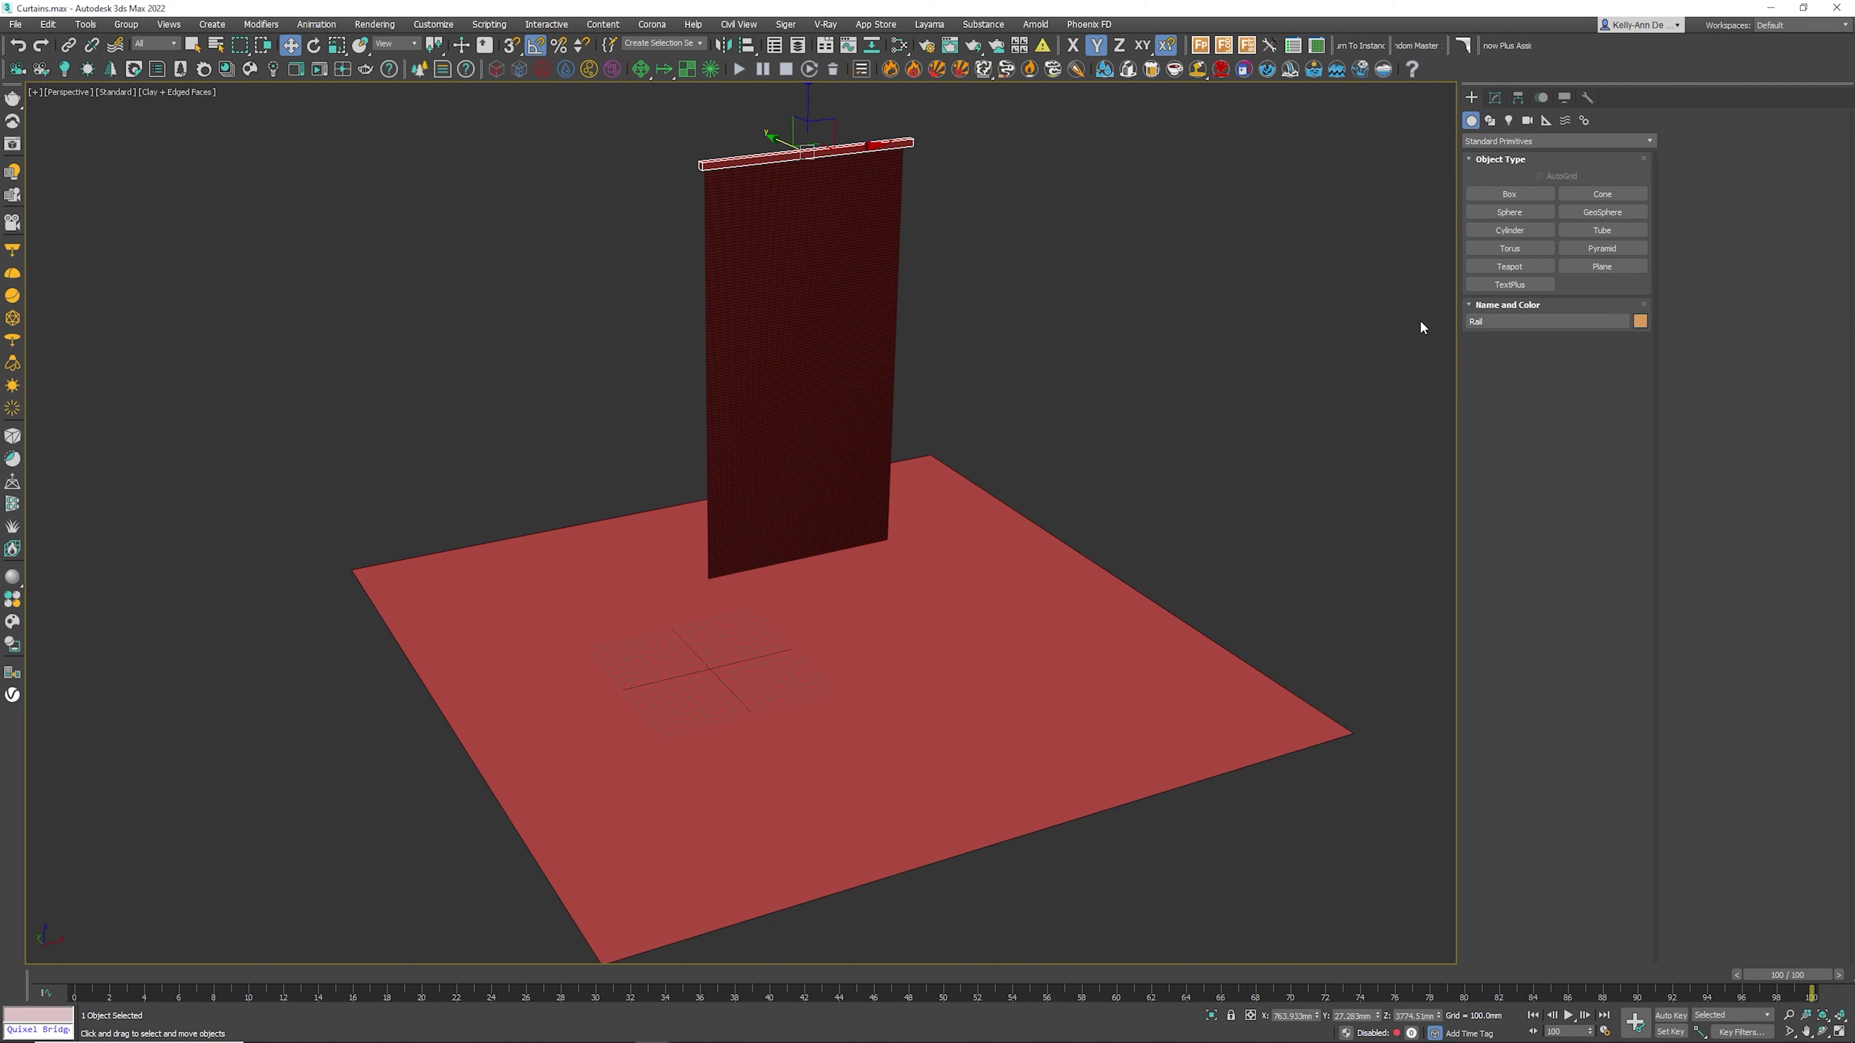
{"action": "left_click", "coordinate": [1092, 408]}
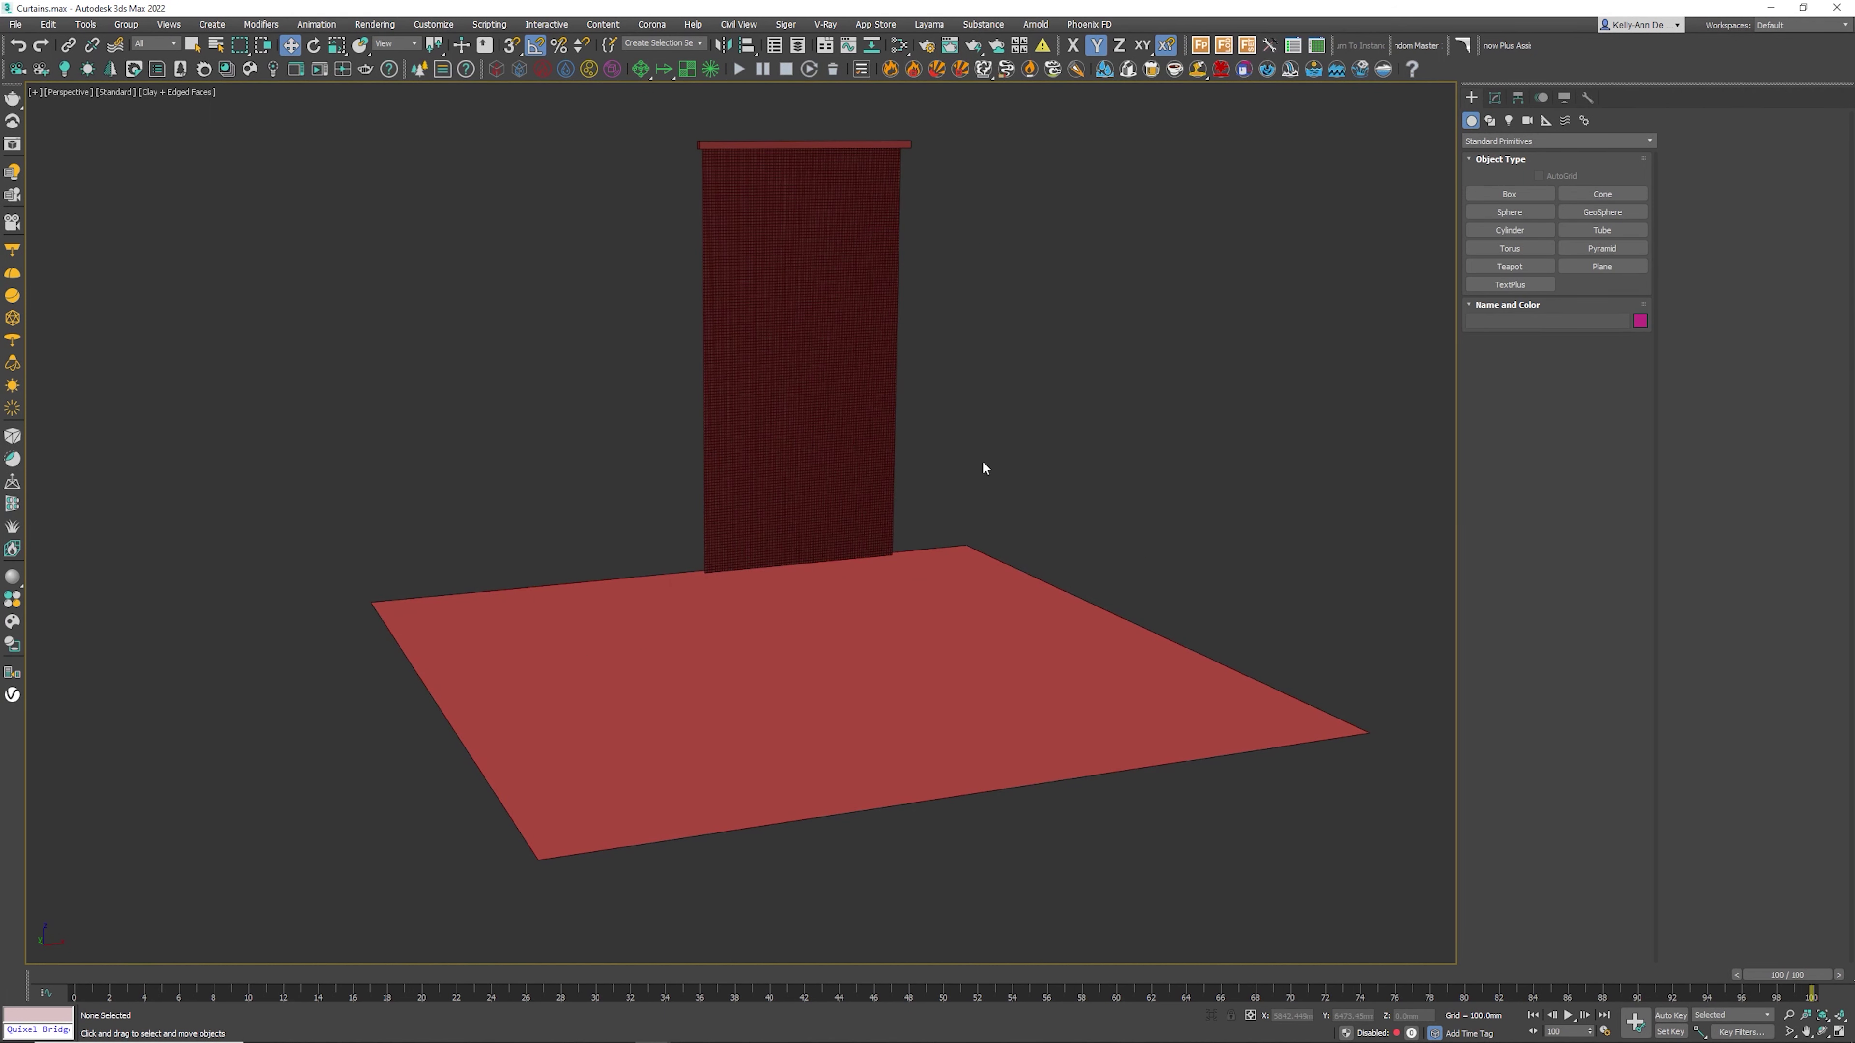
{"action": "left_click", "coordinate": [799, 149]}
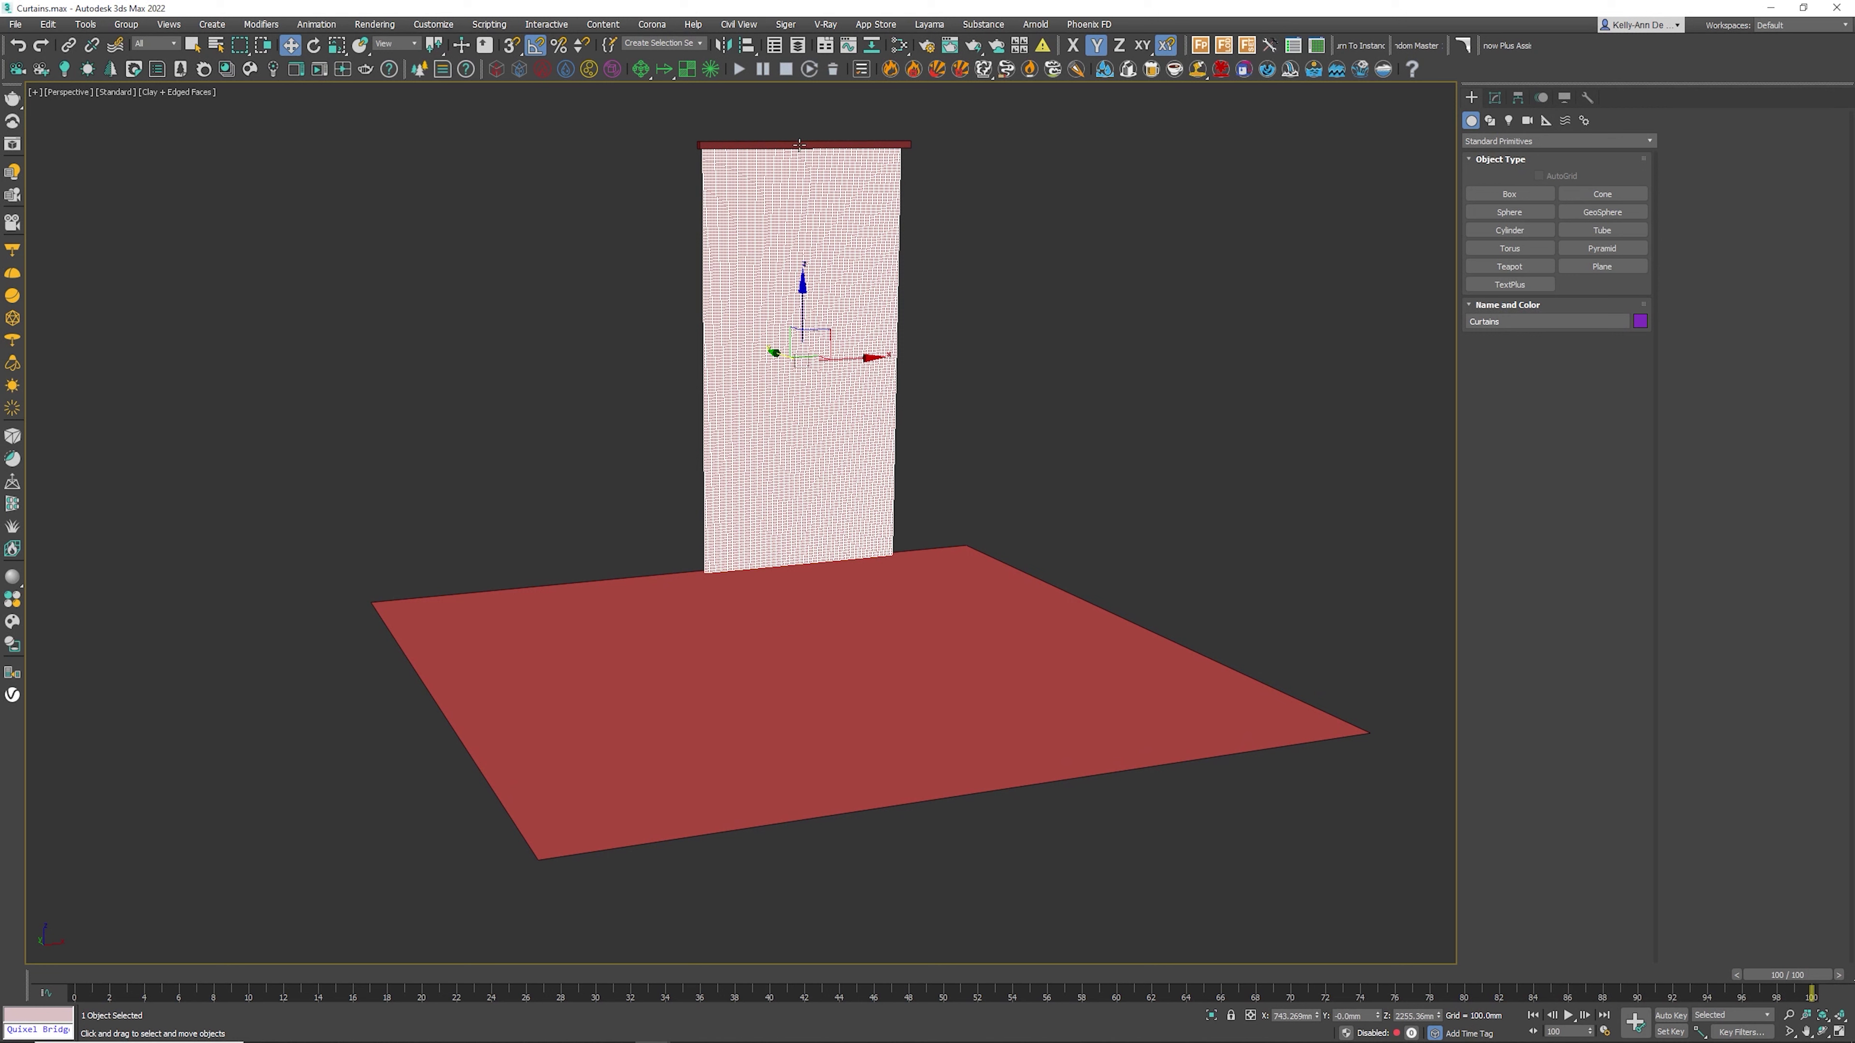
{"action": "left_click", "coordinate": [800, 145]}
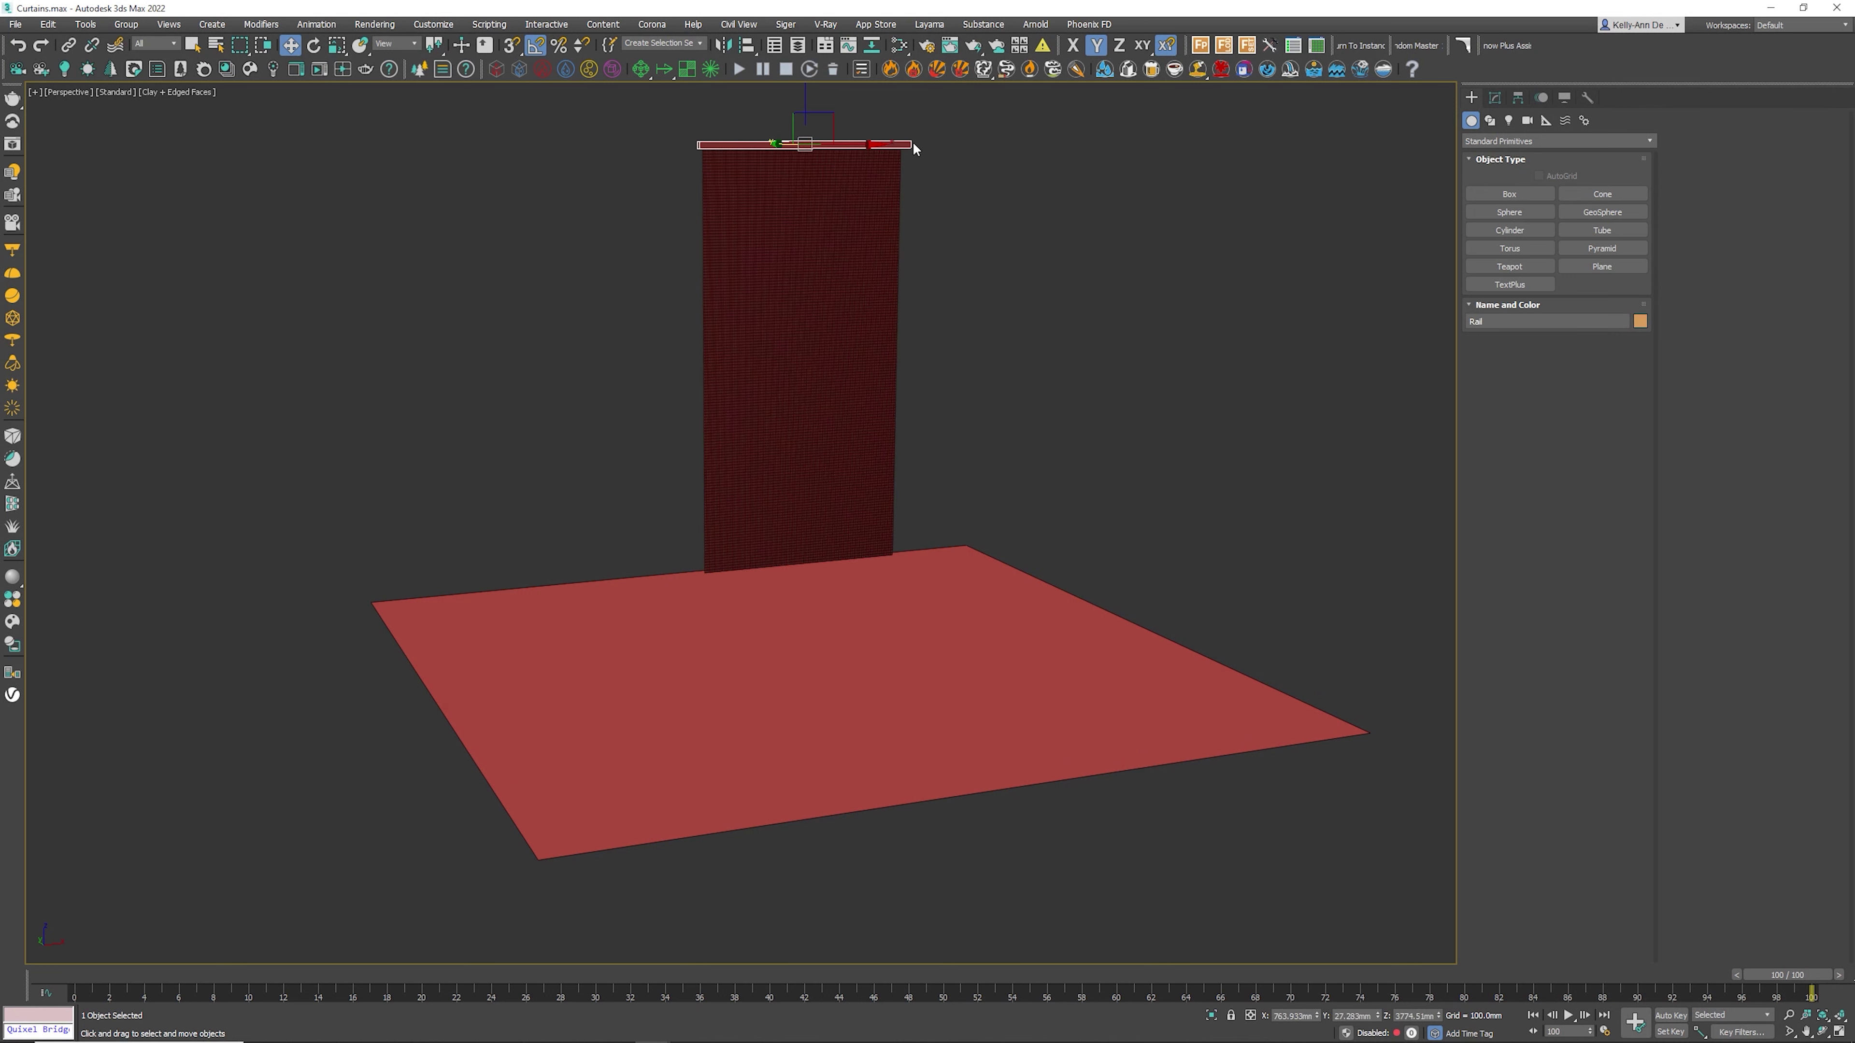
{"action": "left_click", "coordinate": [712, 642]}
{"action": "middle_click_drag", "start_coordinate": [712, 643], "coordinate": [825, 637], "text": "alt"}
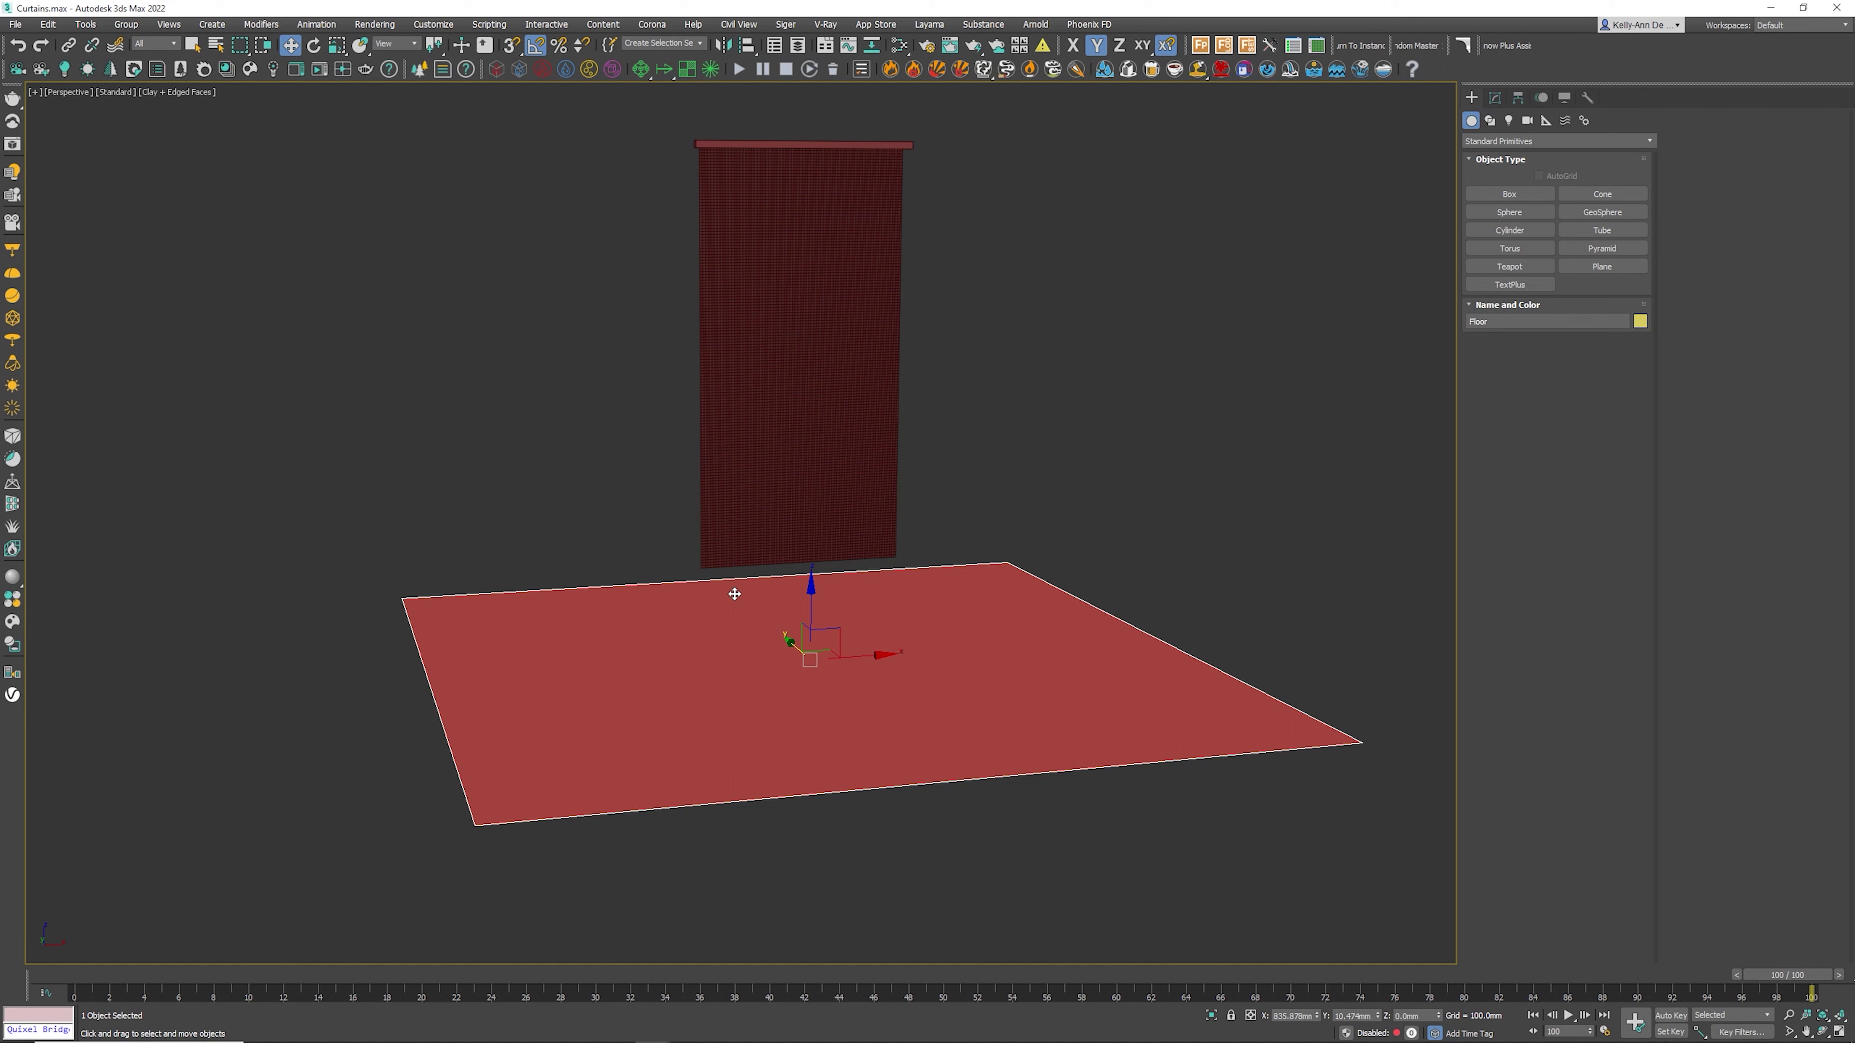
{"action": "middle_click_drag", "start_coordinate": [733, 594], "coordinate": [774, 512], "text": "alt"}
Apply a Cloth modifier to the Curtains plane
{"action": "left_click", "coordinate": [808, 280]}
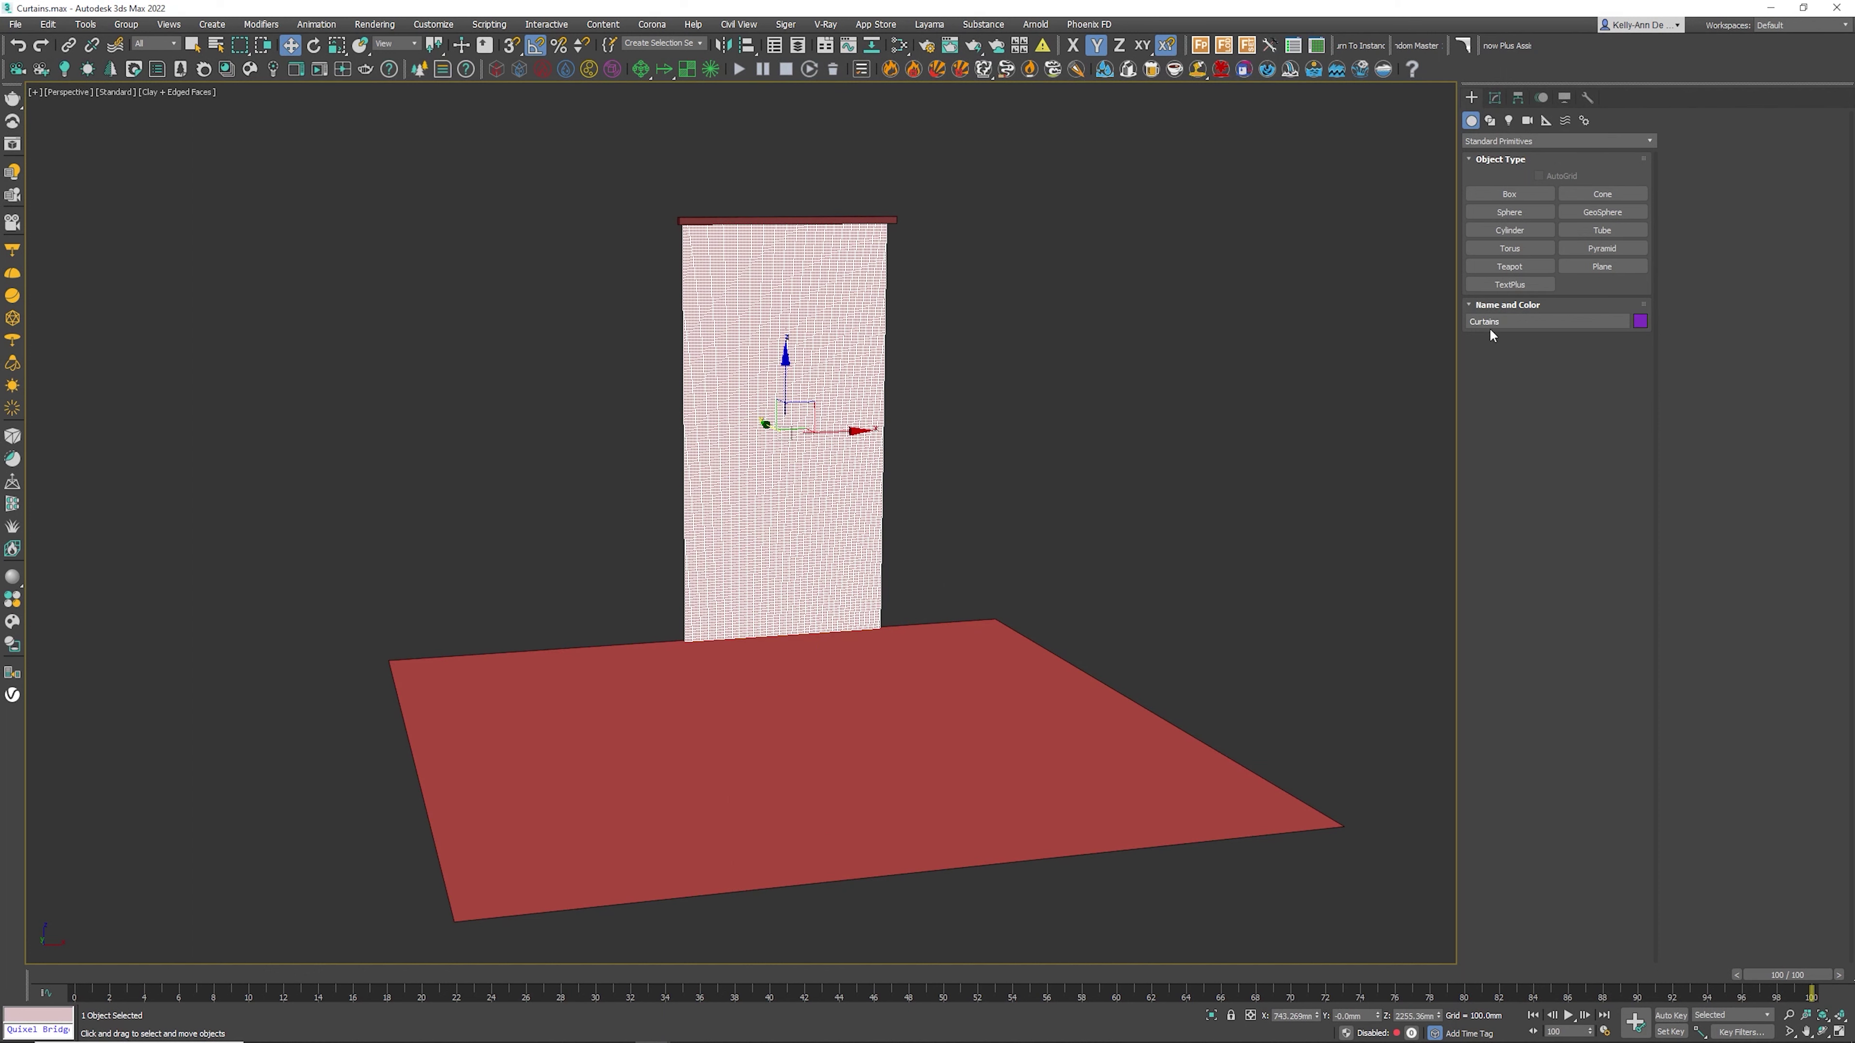
{"action": "left_click", "coordinate": [1495, 97]}
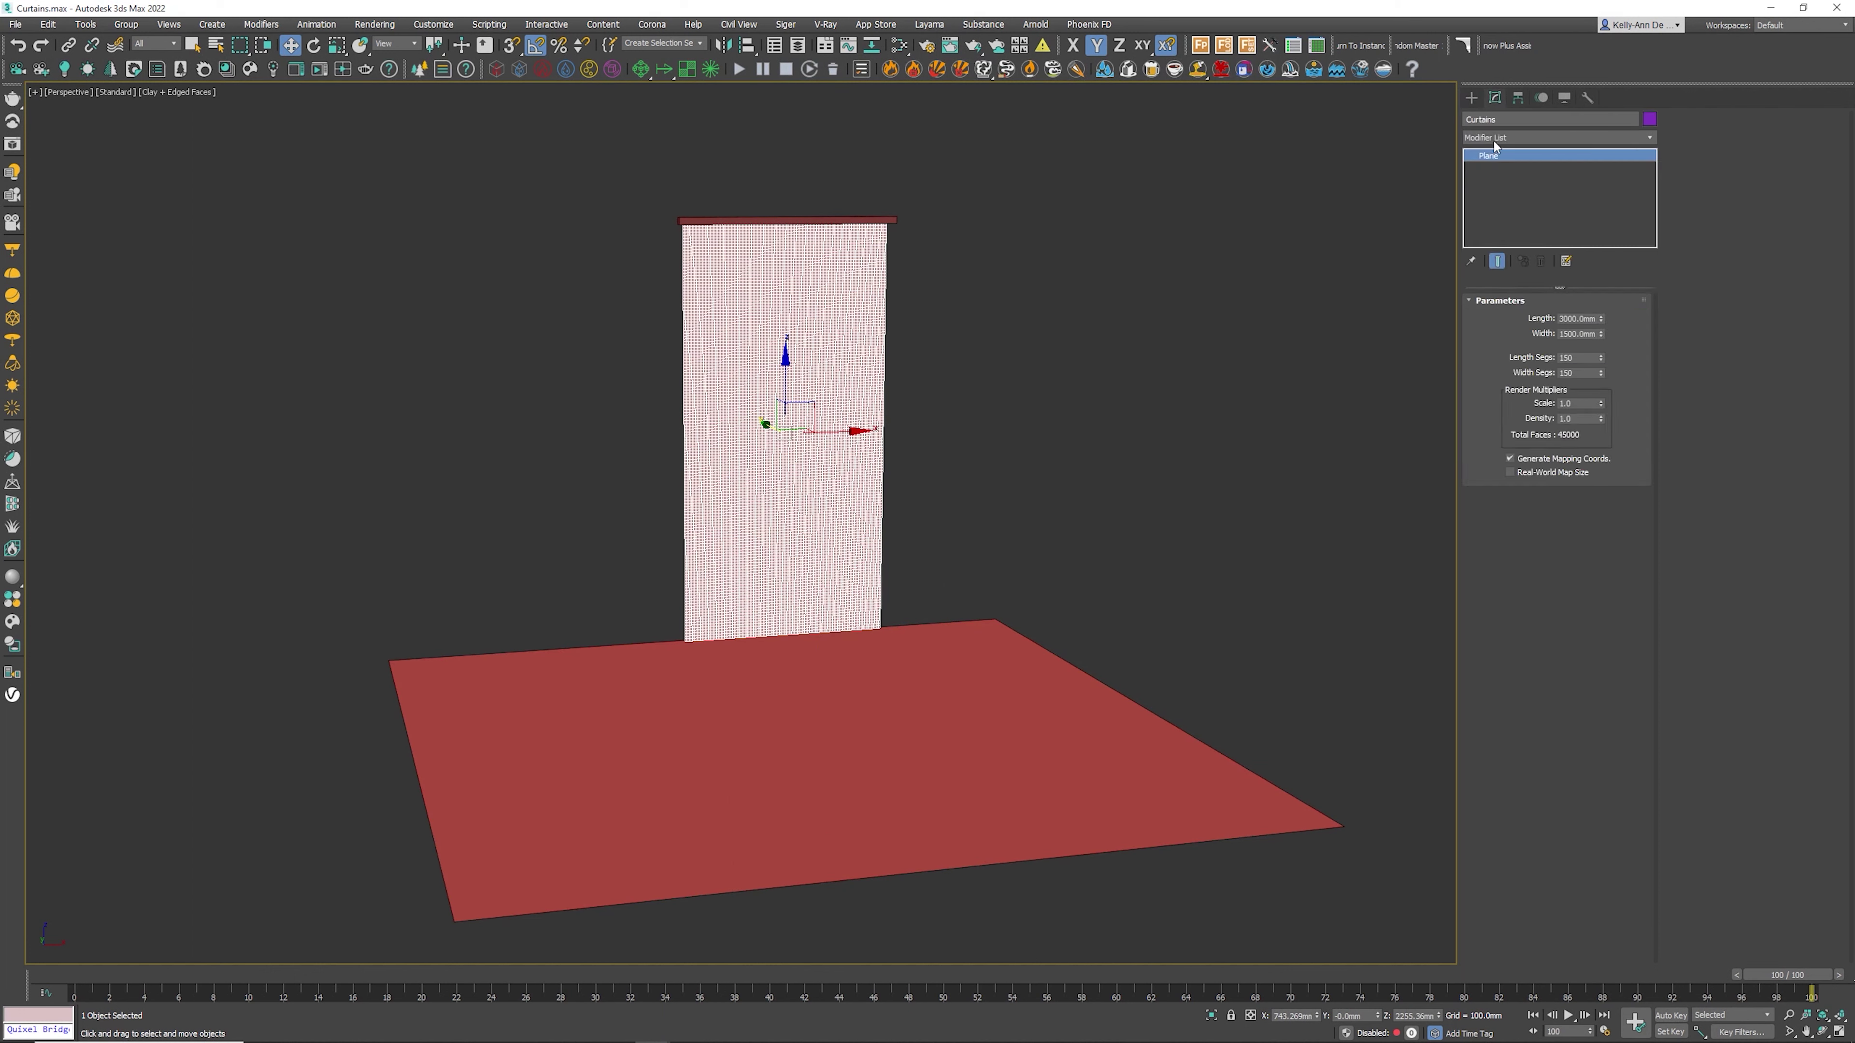
{"action": "left_click", "coordinate": [1492, 138]}
{"action": "scroll", "coordinate": [1492, 137], "scroll_direction": "down", "scroll_amount": 3}
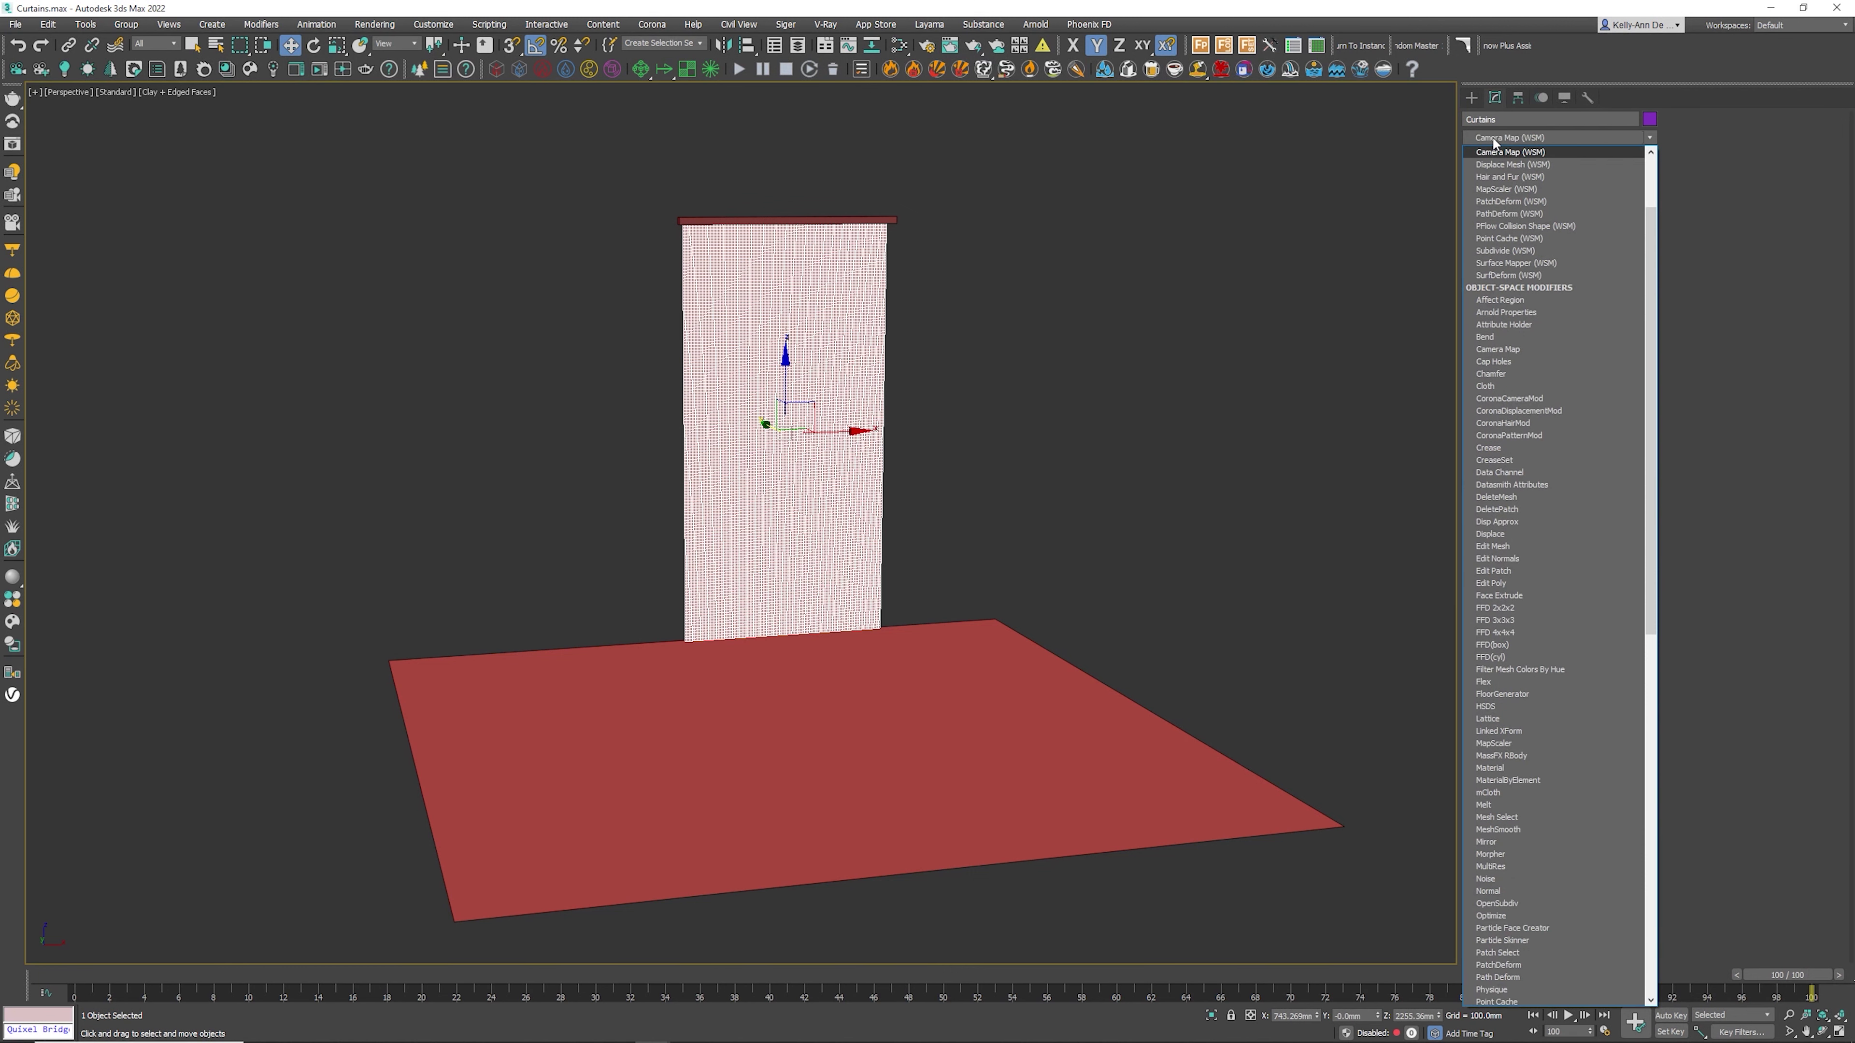
{"action": "scroll", "coordinate": [1492, 137], "scroll_direction": "down", "scroll_amount": 5}
{"action": "left_click", "coordinate": [1491, 187]}
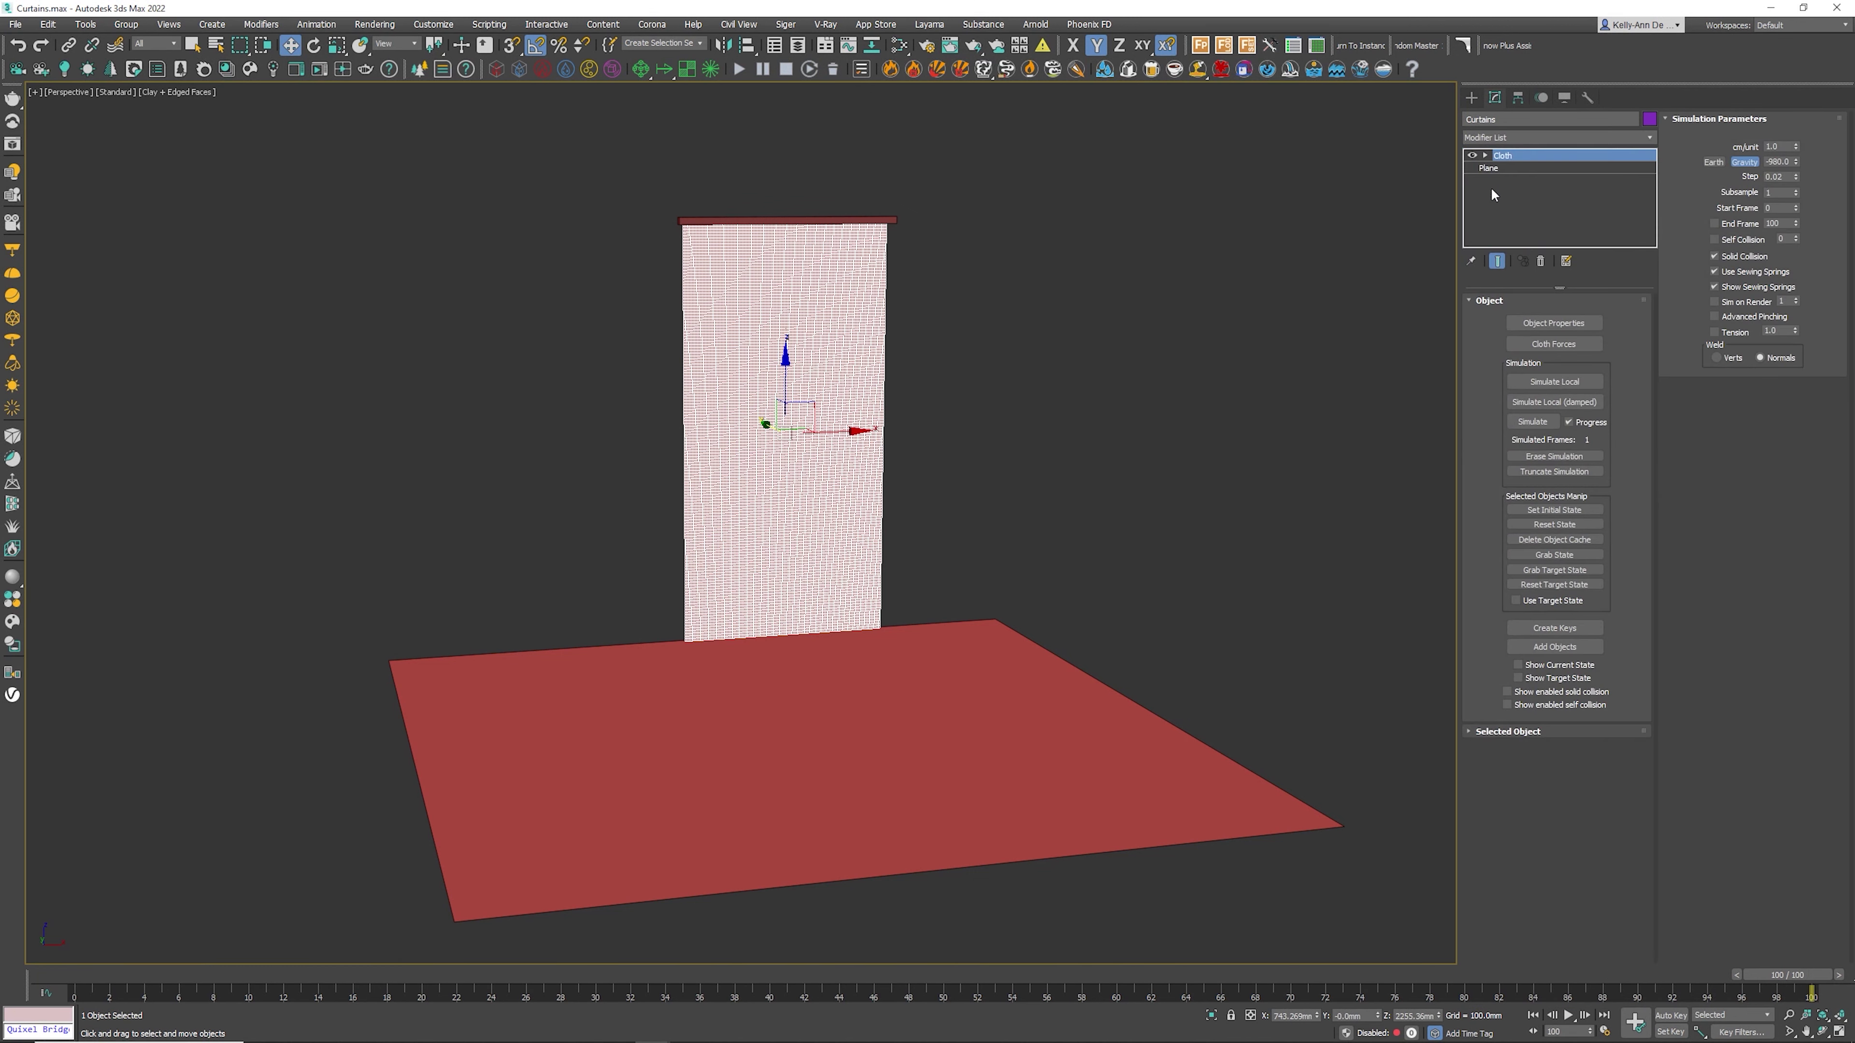
Add Floor to the cloth simulation through the Cloth object properties and make it a Collision Object
{"action": "left_click", "coordinate": [1532, 325]}
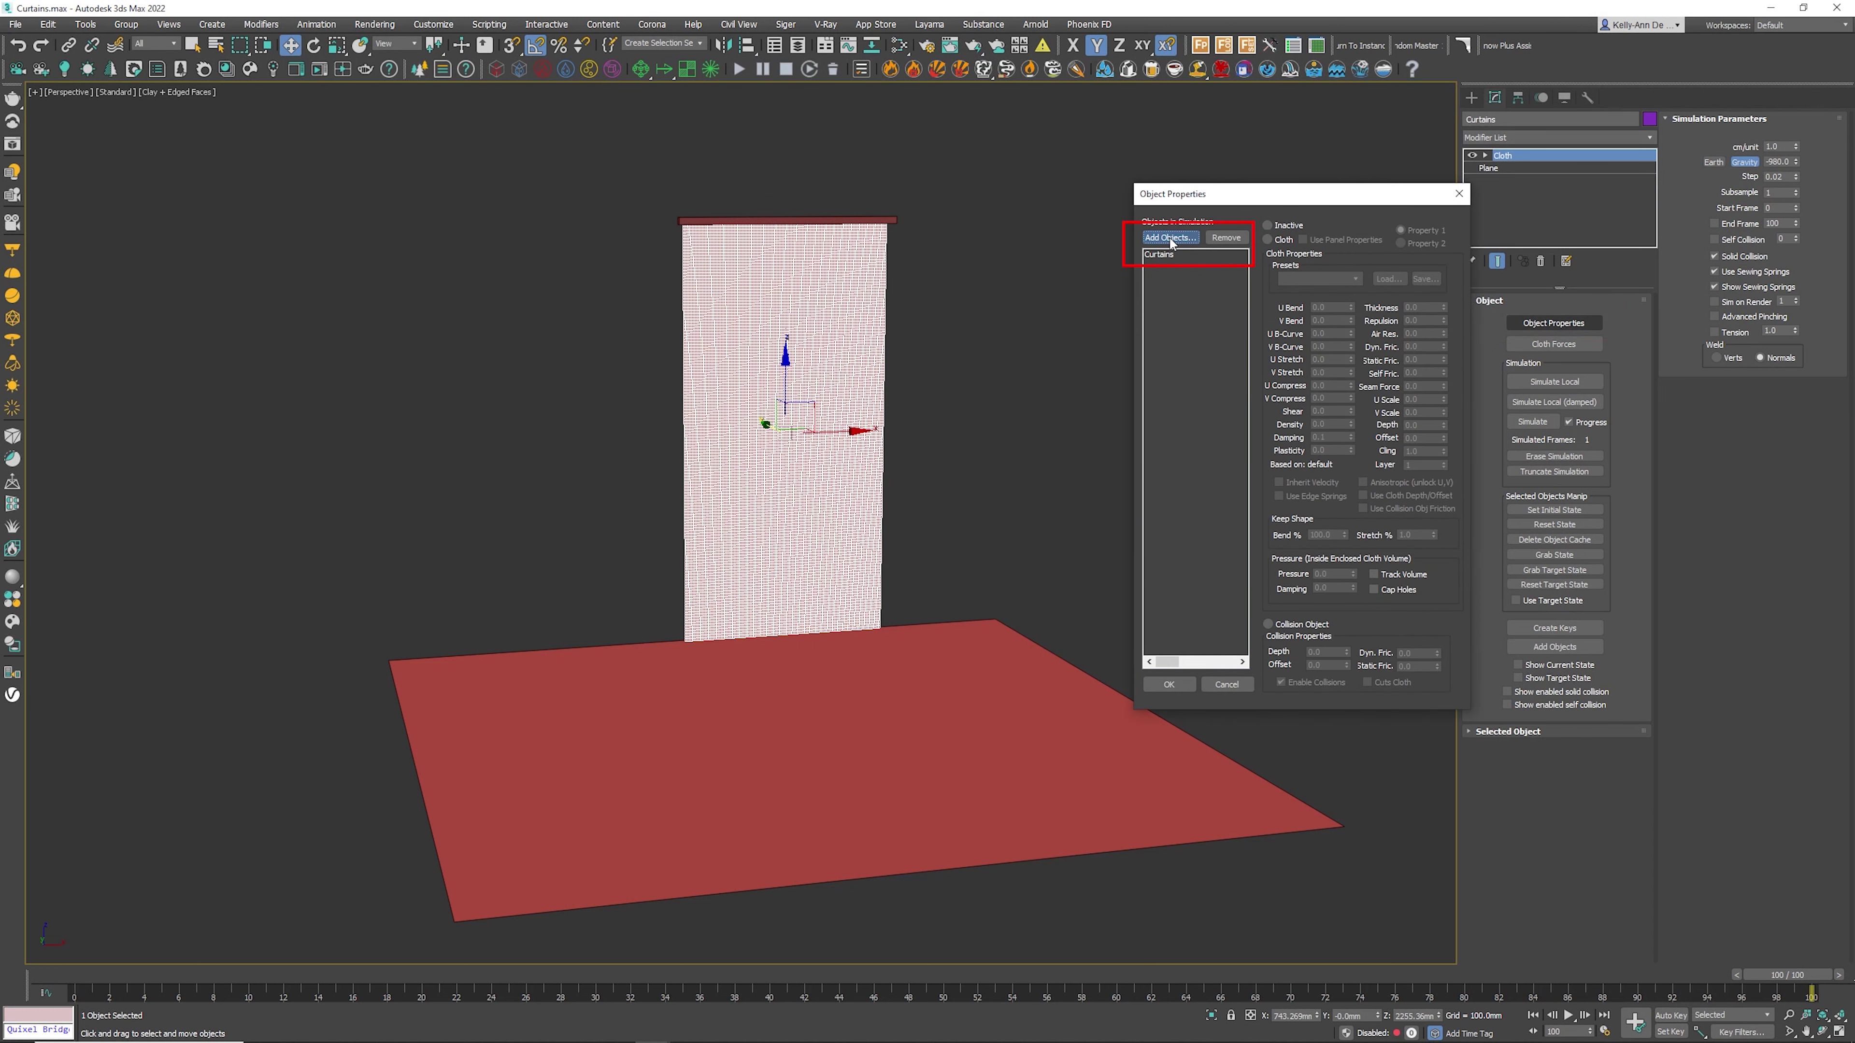
{"action": "left_click", "coordinate": [1169, 239]}
{"action": "left_click", "coordinate": [54, 115]}
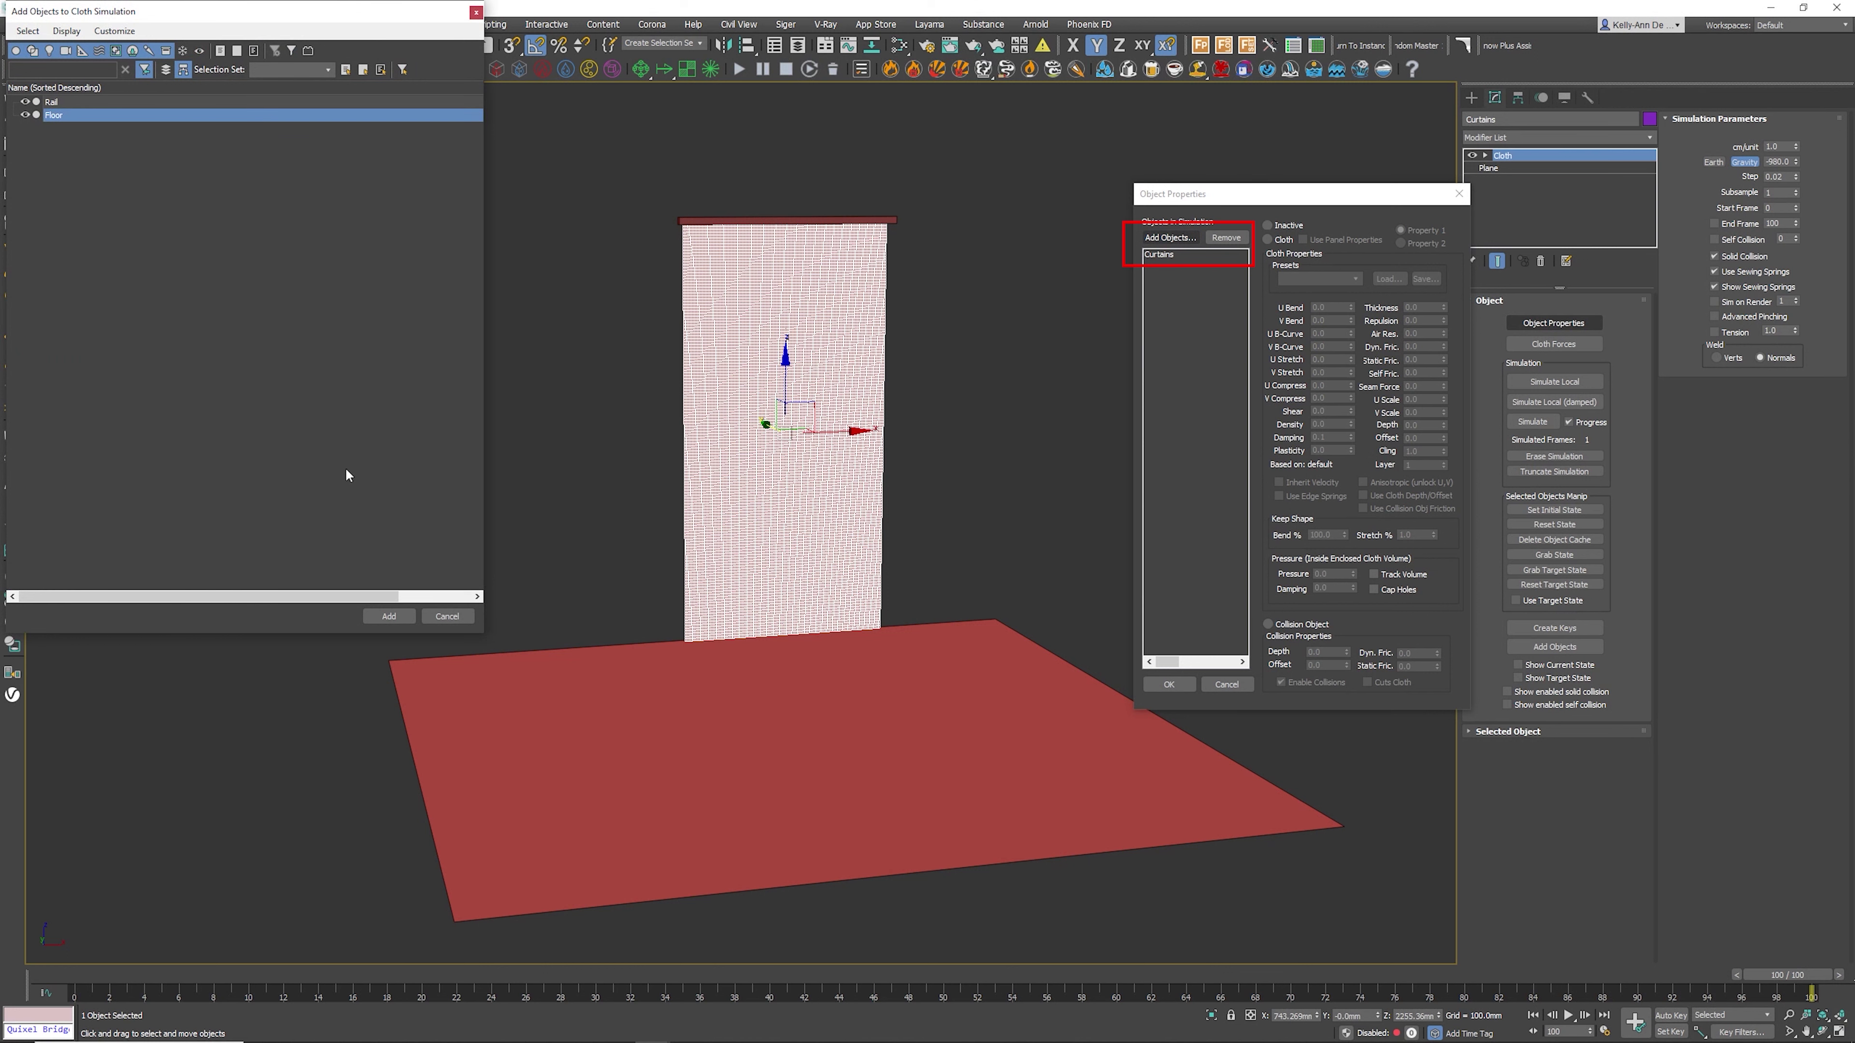
{"action": "left_click", "coordinate": [389, 618]}
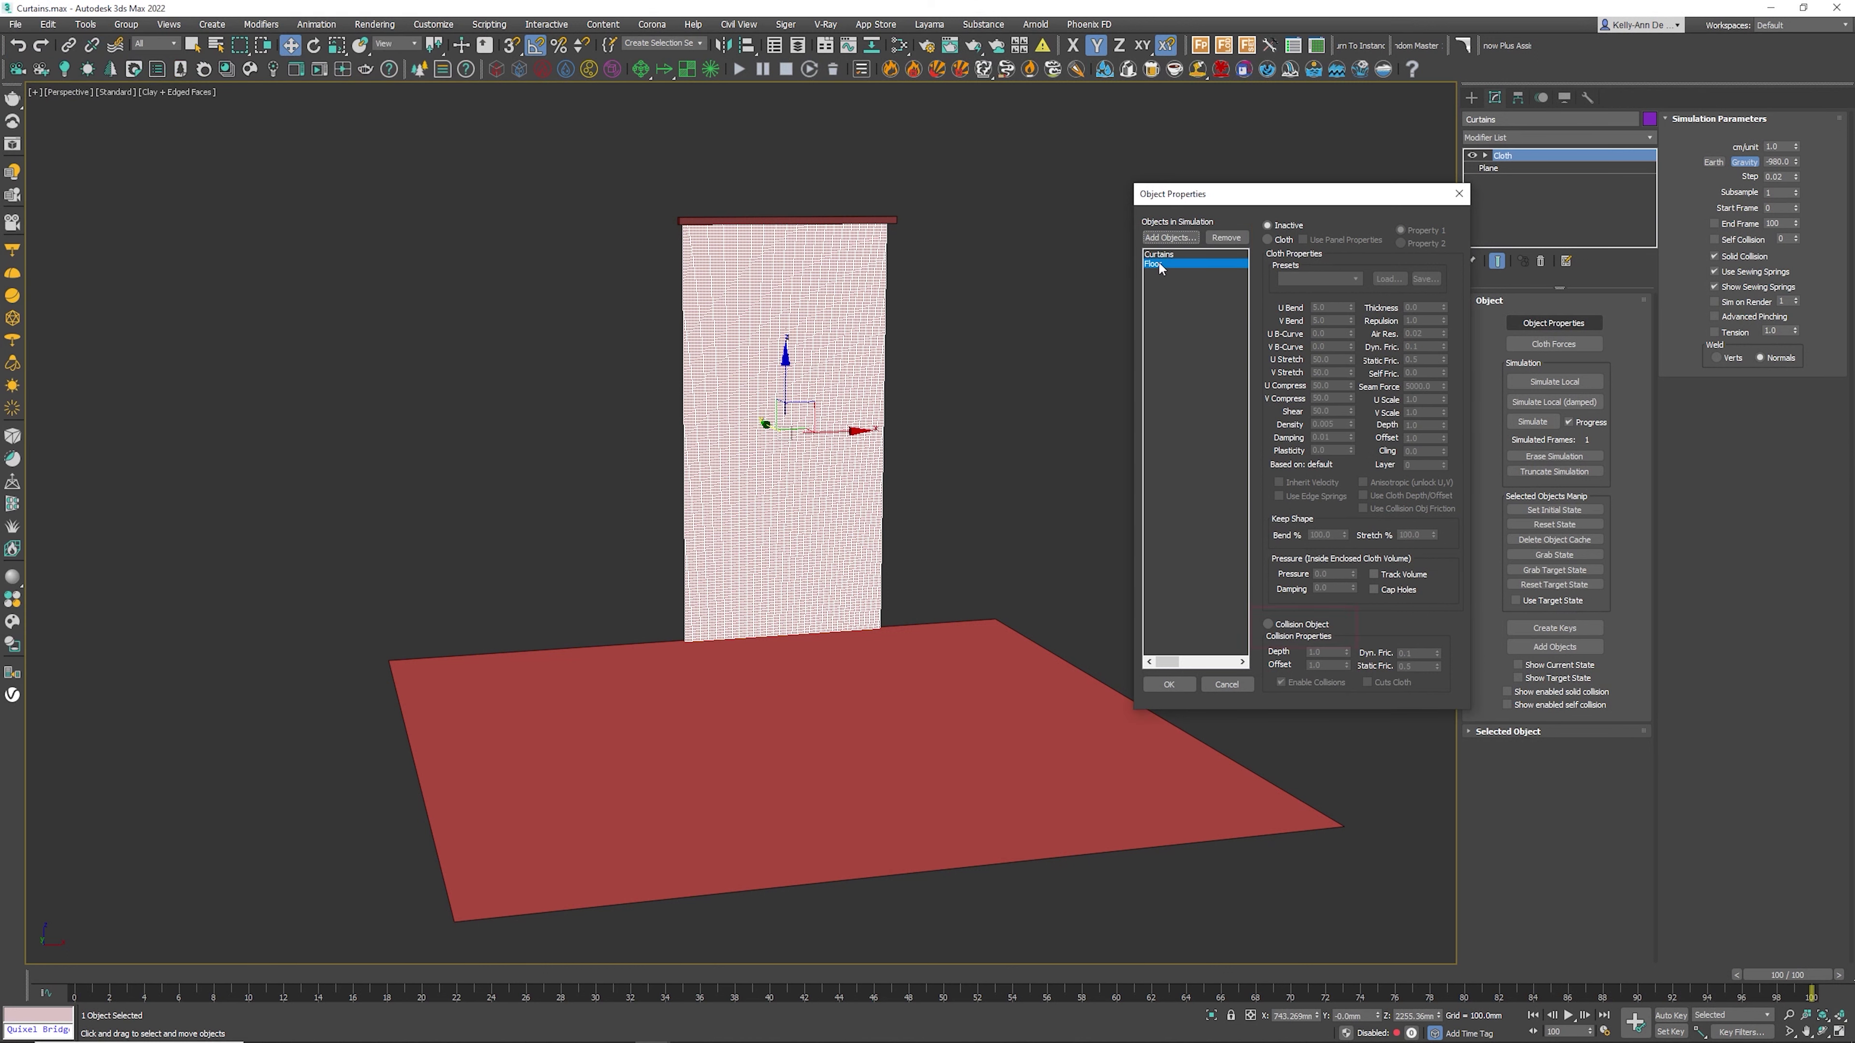
{"action": "left_click", "coordinate": [1269, 624]}
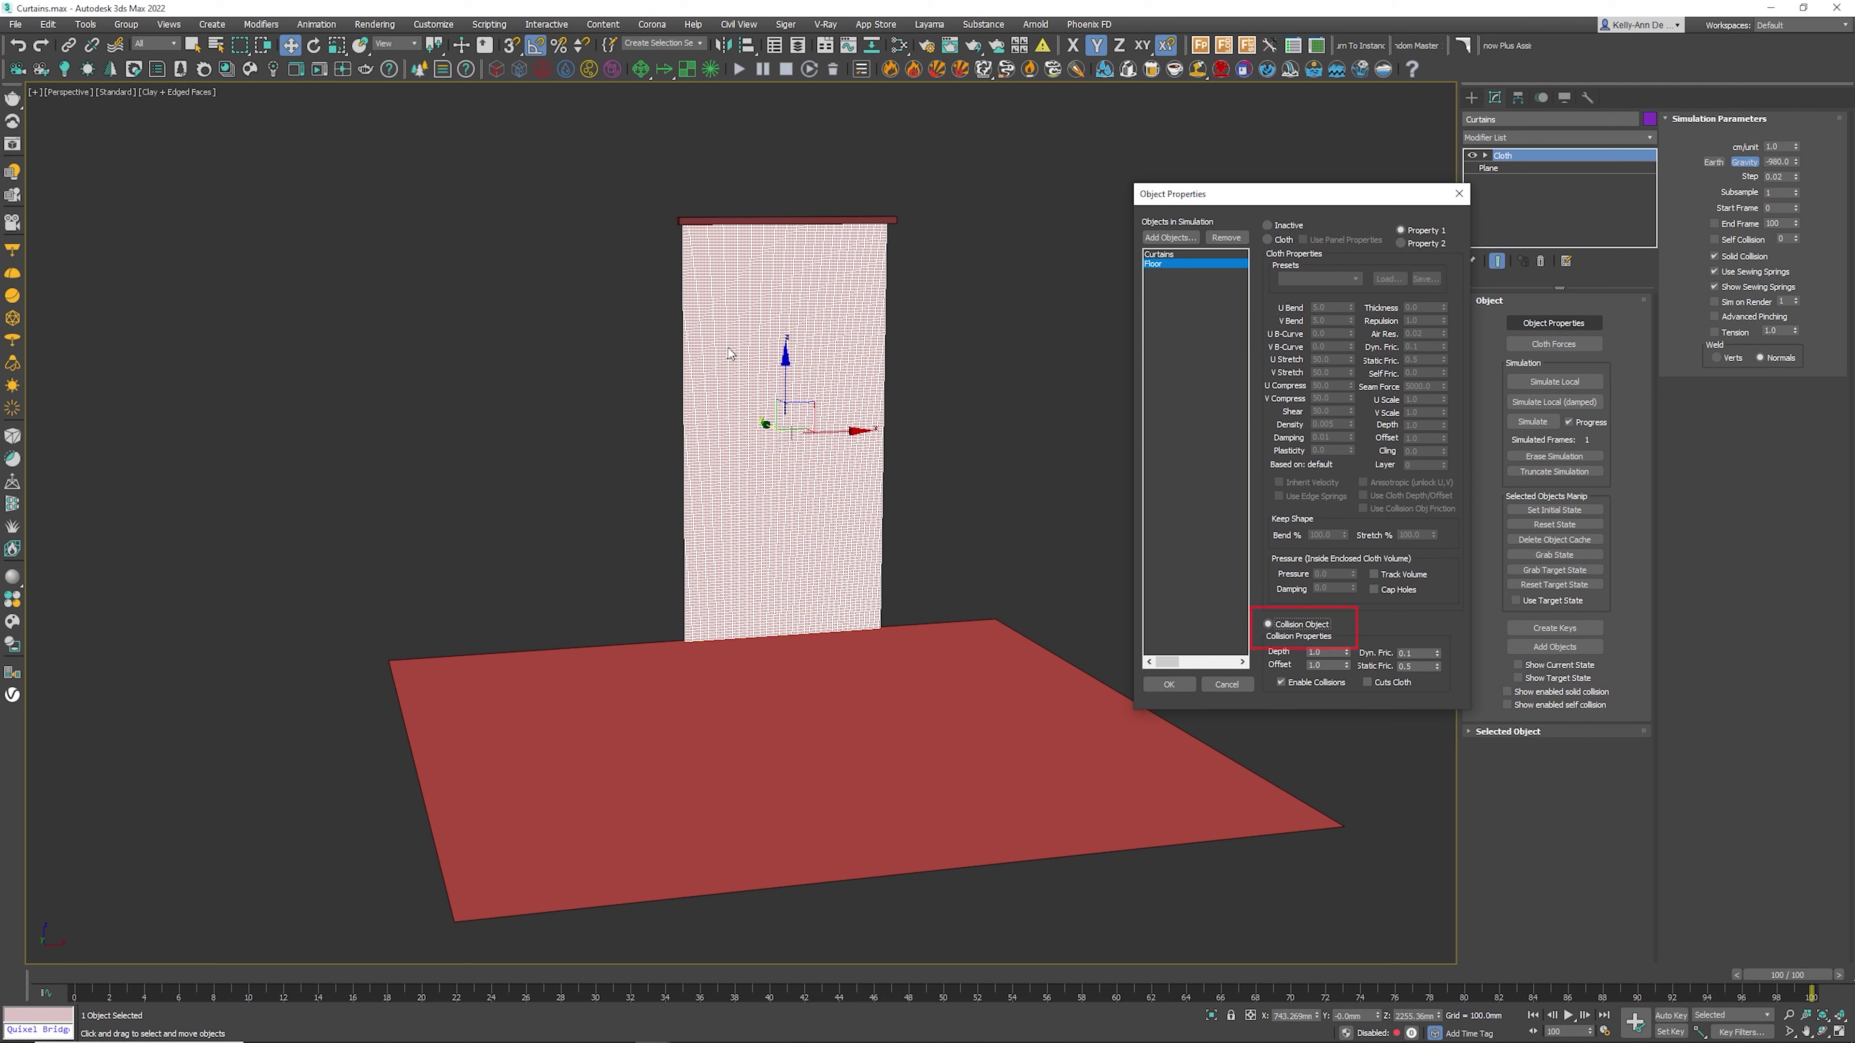
Define Curtains as Cloth with the Cotton preset and accept the object properties
{"action": "left_click", "coordinate": [1153, 256]}
{"action": "left_click", "coordinate": [1268, 241]}
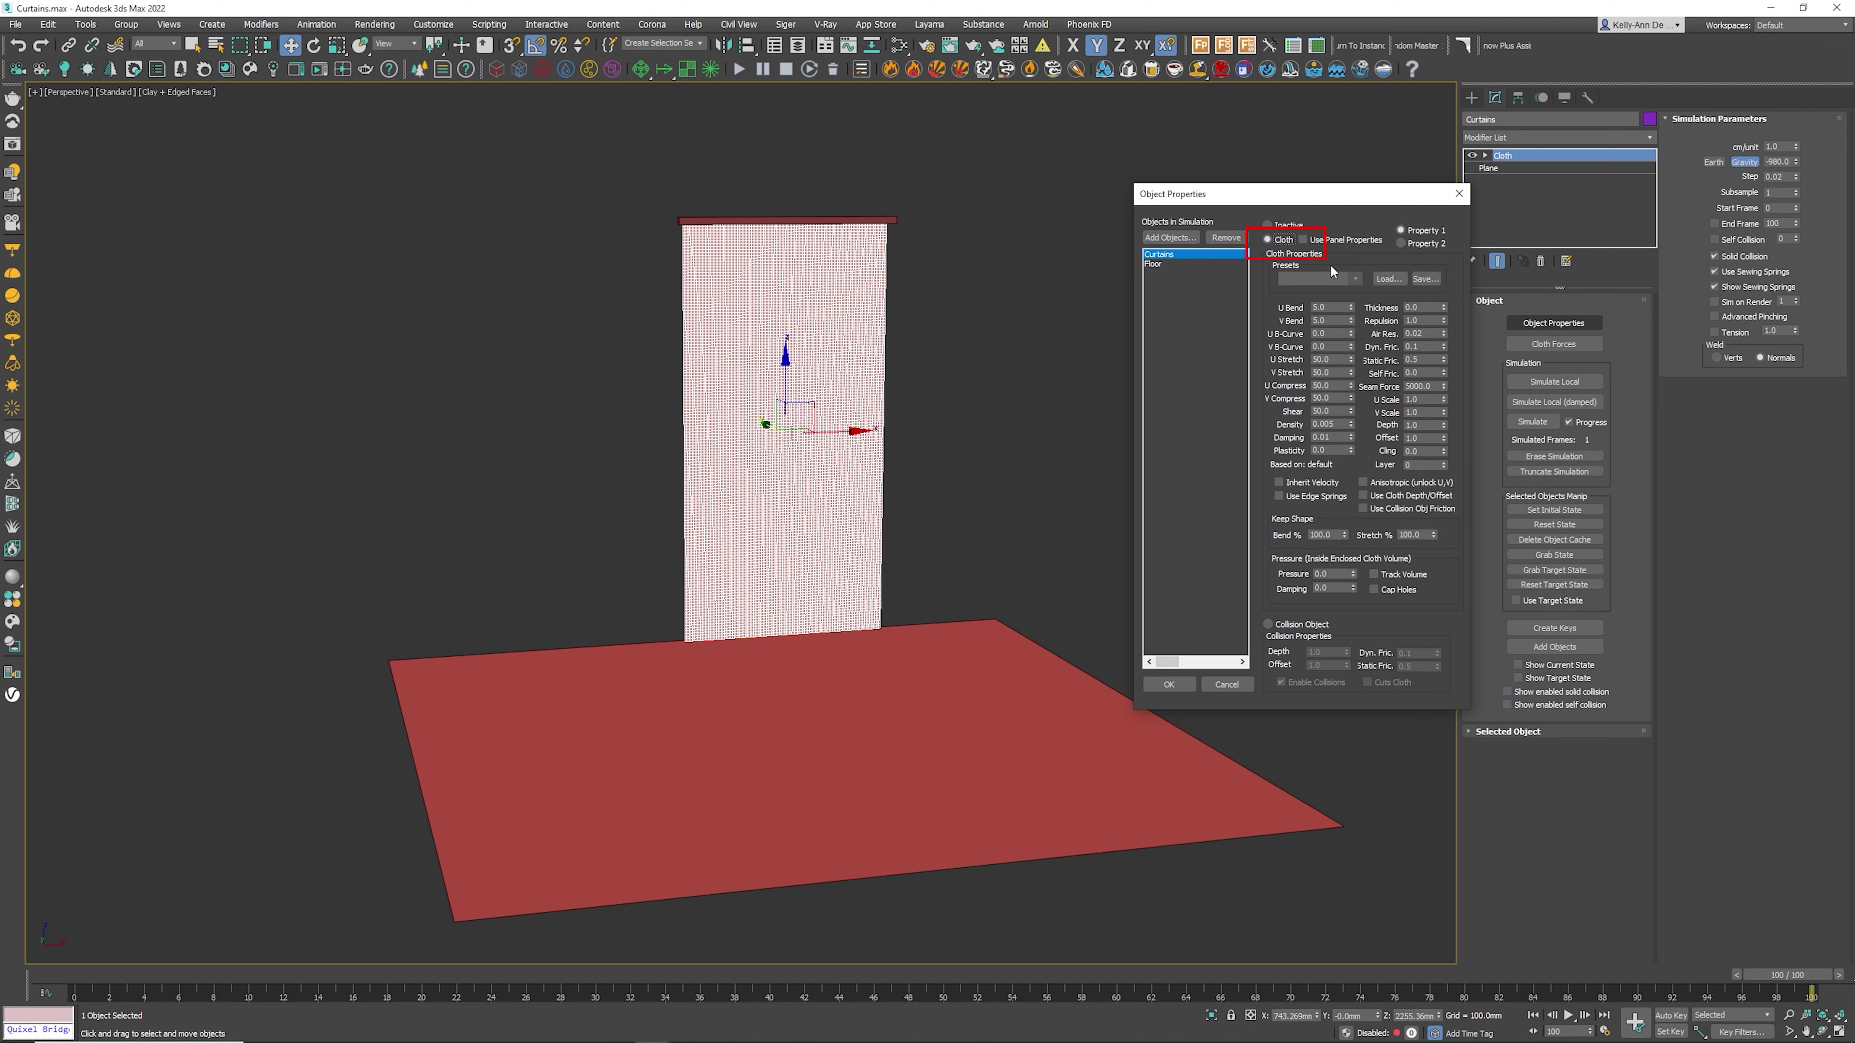
{"action": "left_click", "coordinate": [1356, 278]}
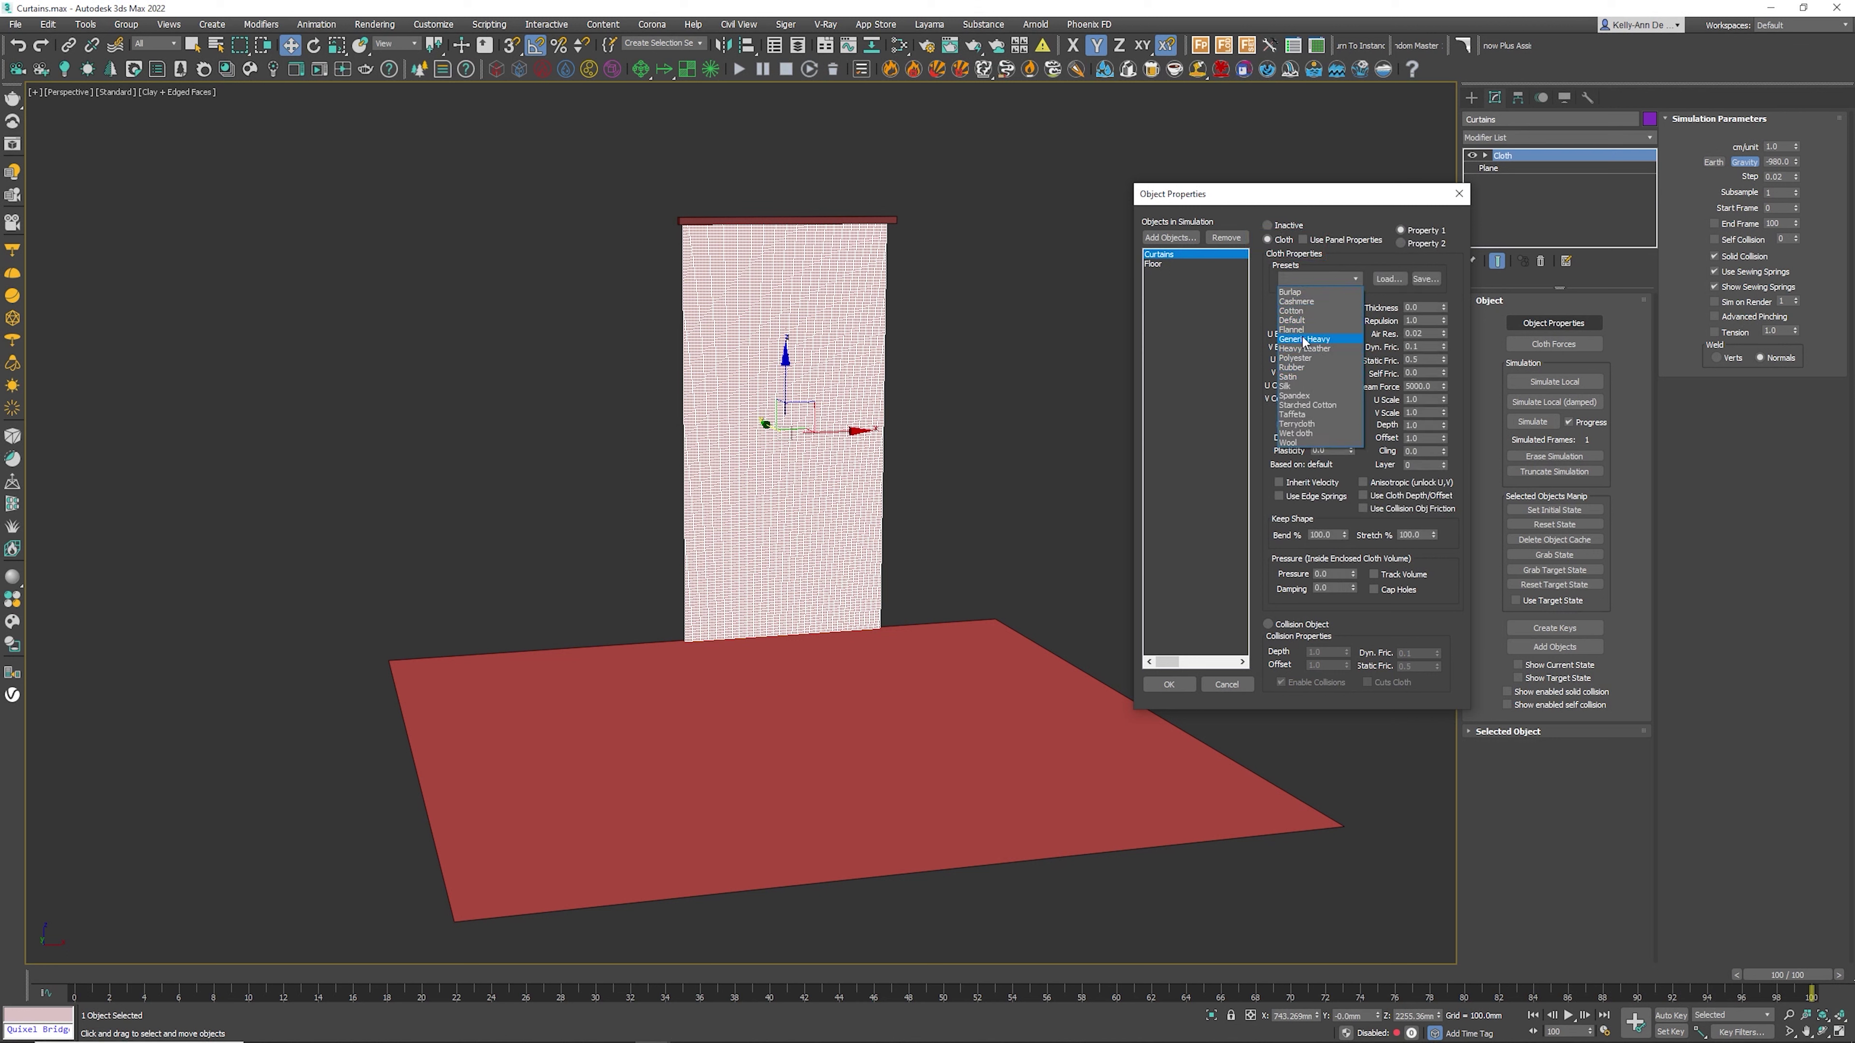
{"action": "left_click", "coordinate": [1301, 311]}
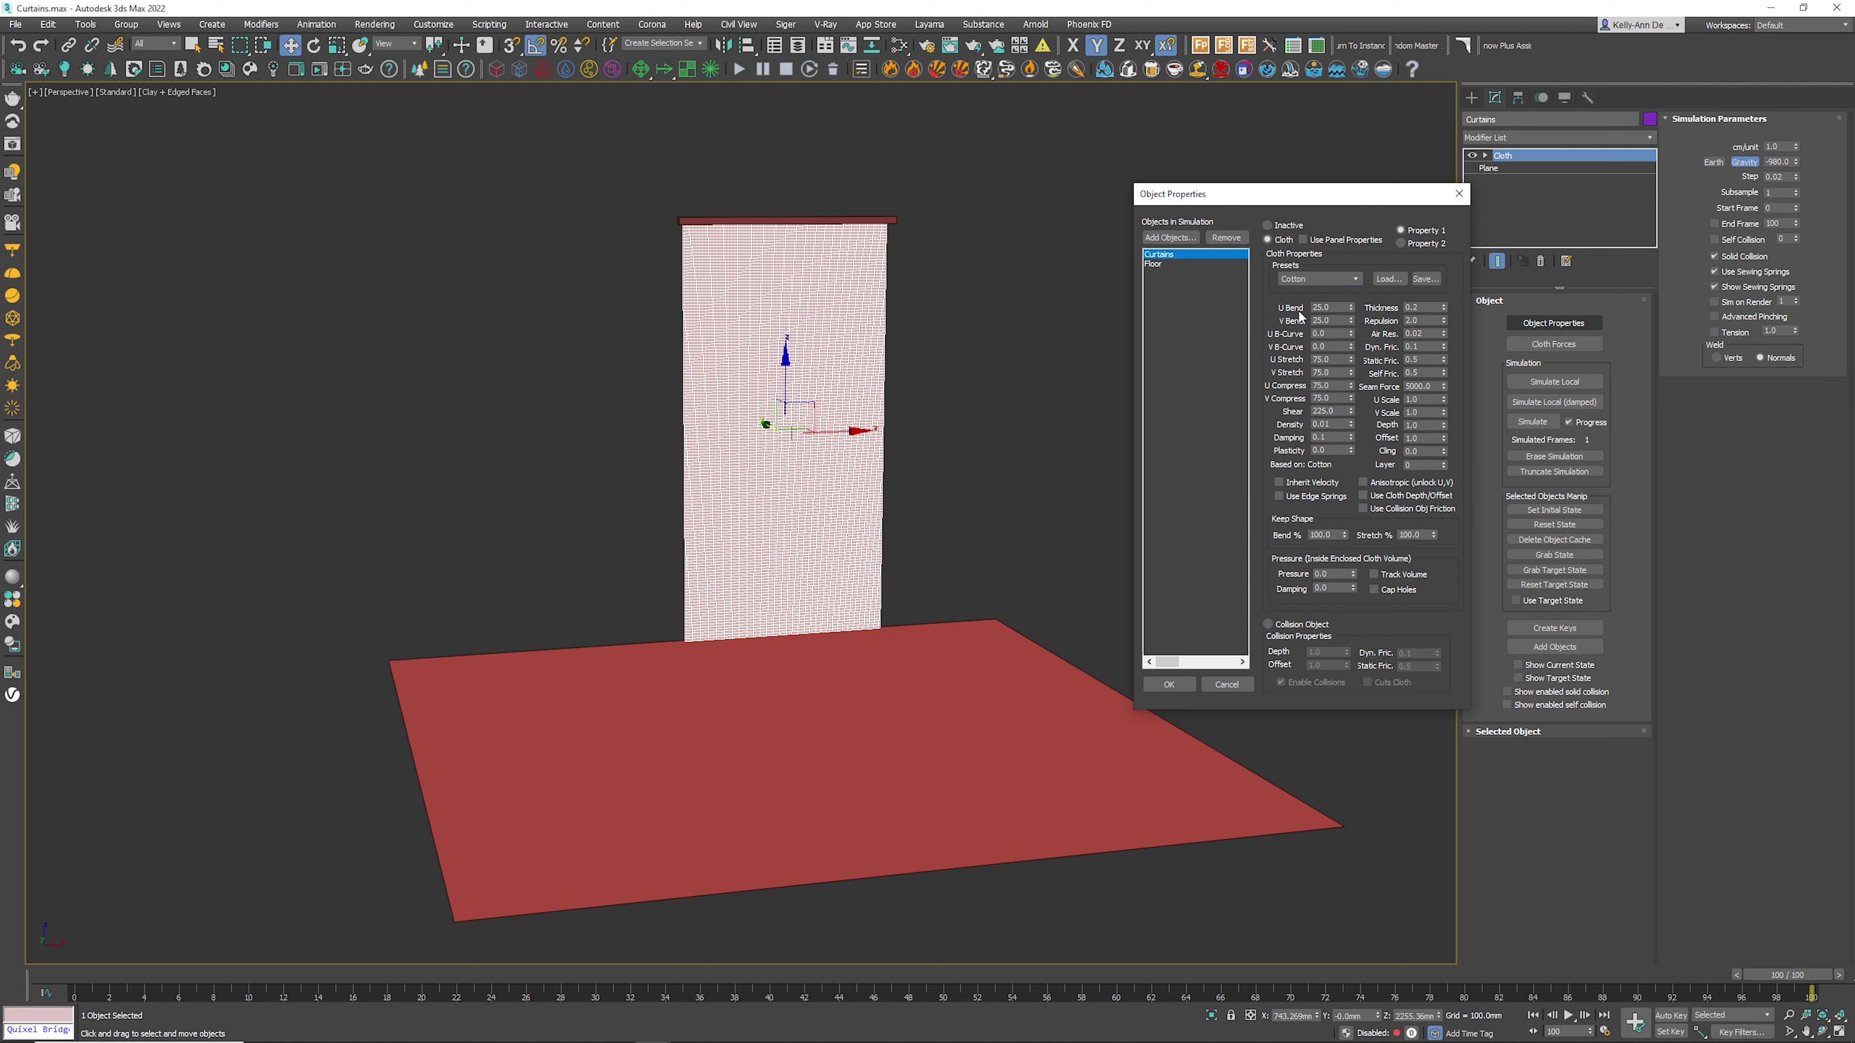
{"action": "left_click", "coordinate": [1177, 685]}
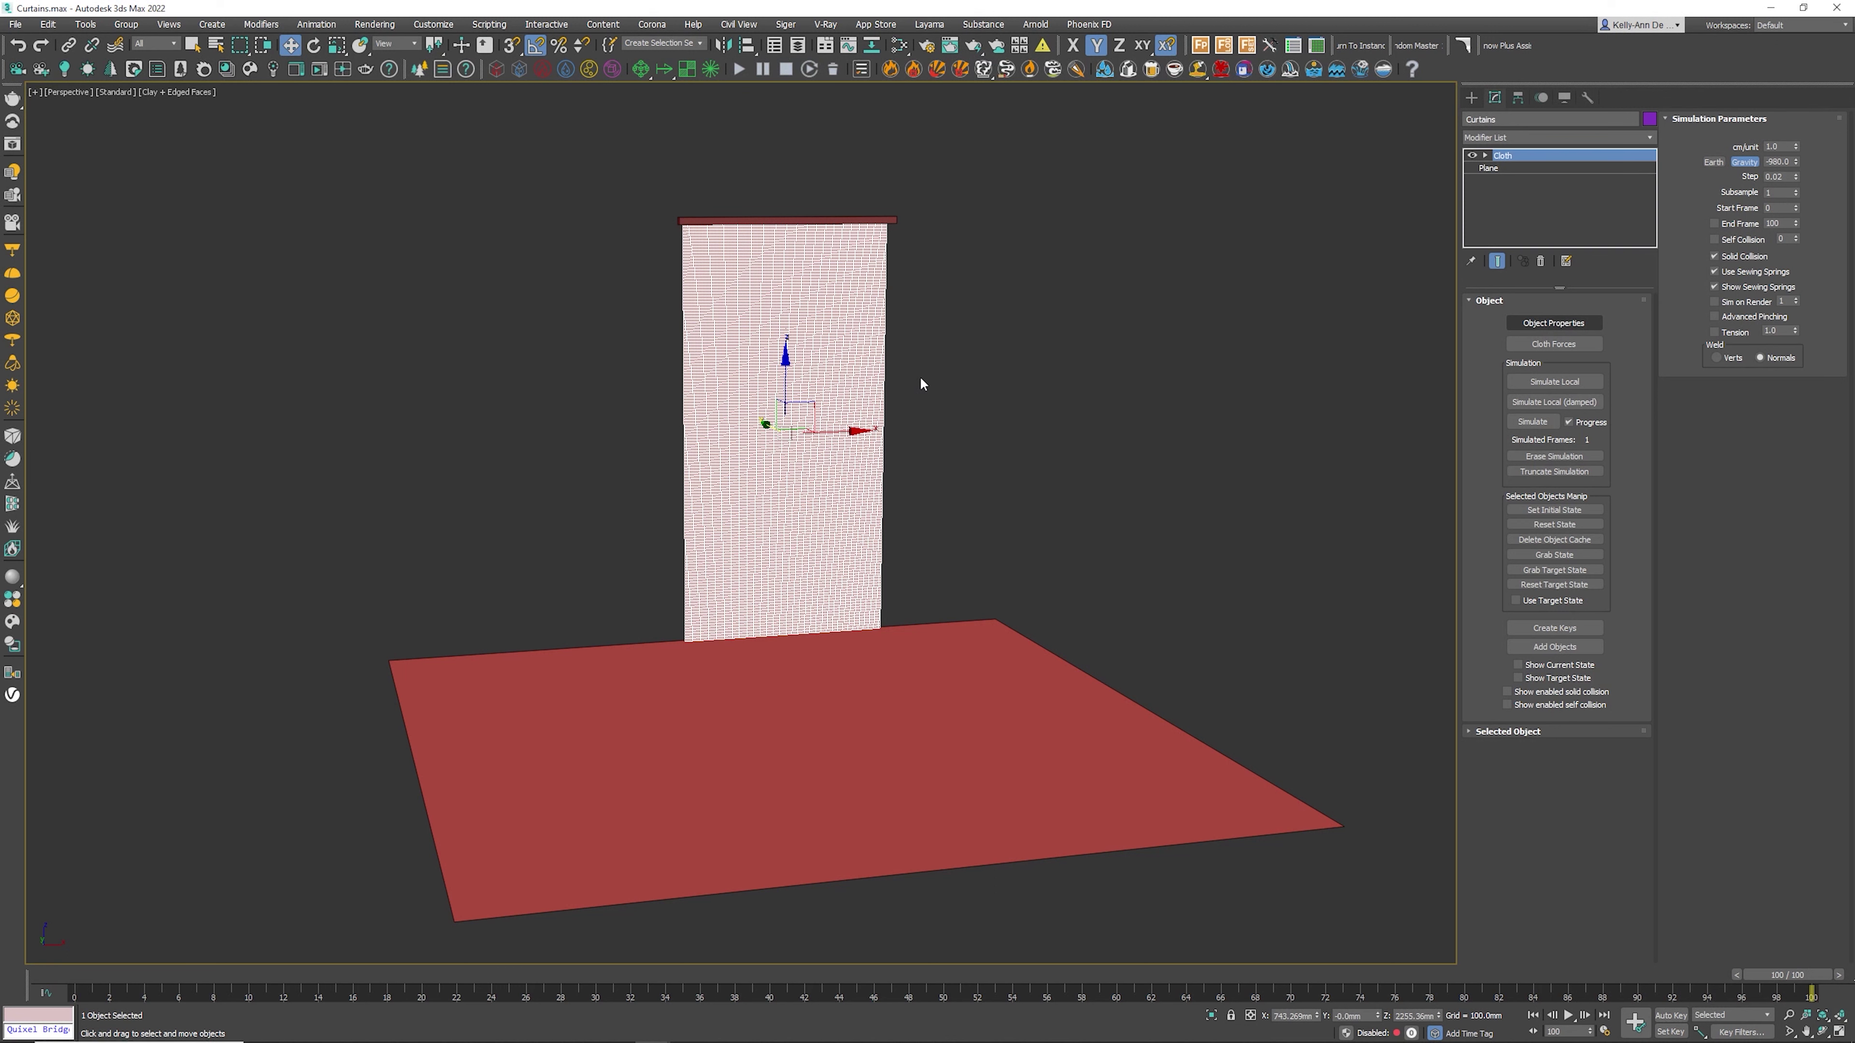
Move only the Rail's pivot to its left end in the Front view, using vertex snapping
{"action": "left_click", "coordinate": [690, 220]}
{"action": "key", "text": "f"}
{"action": "key", "text": "F3"}
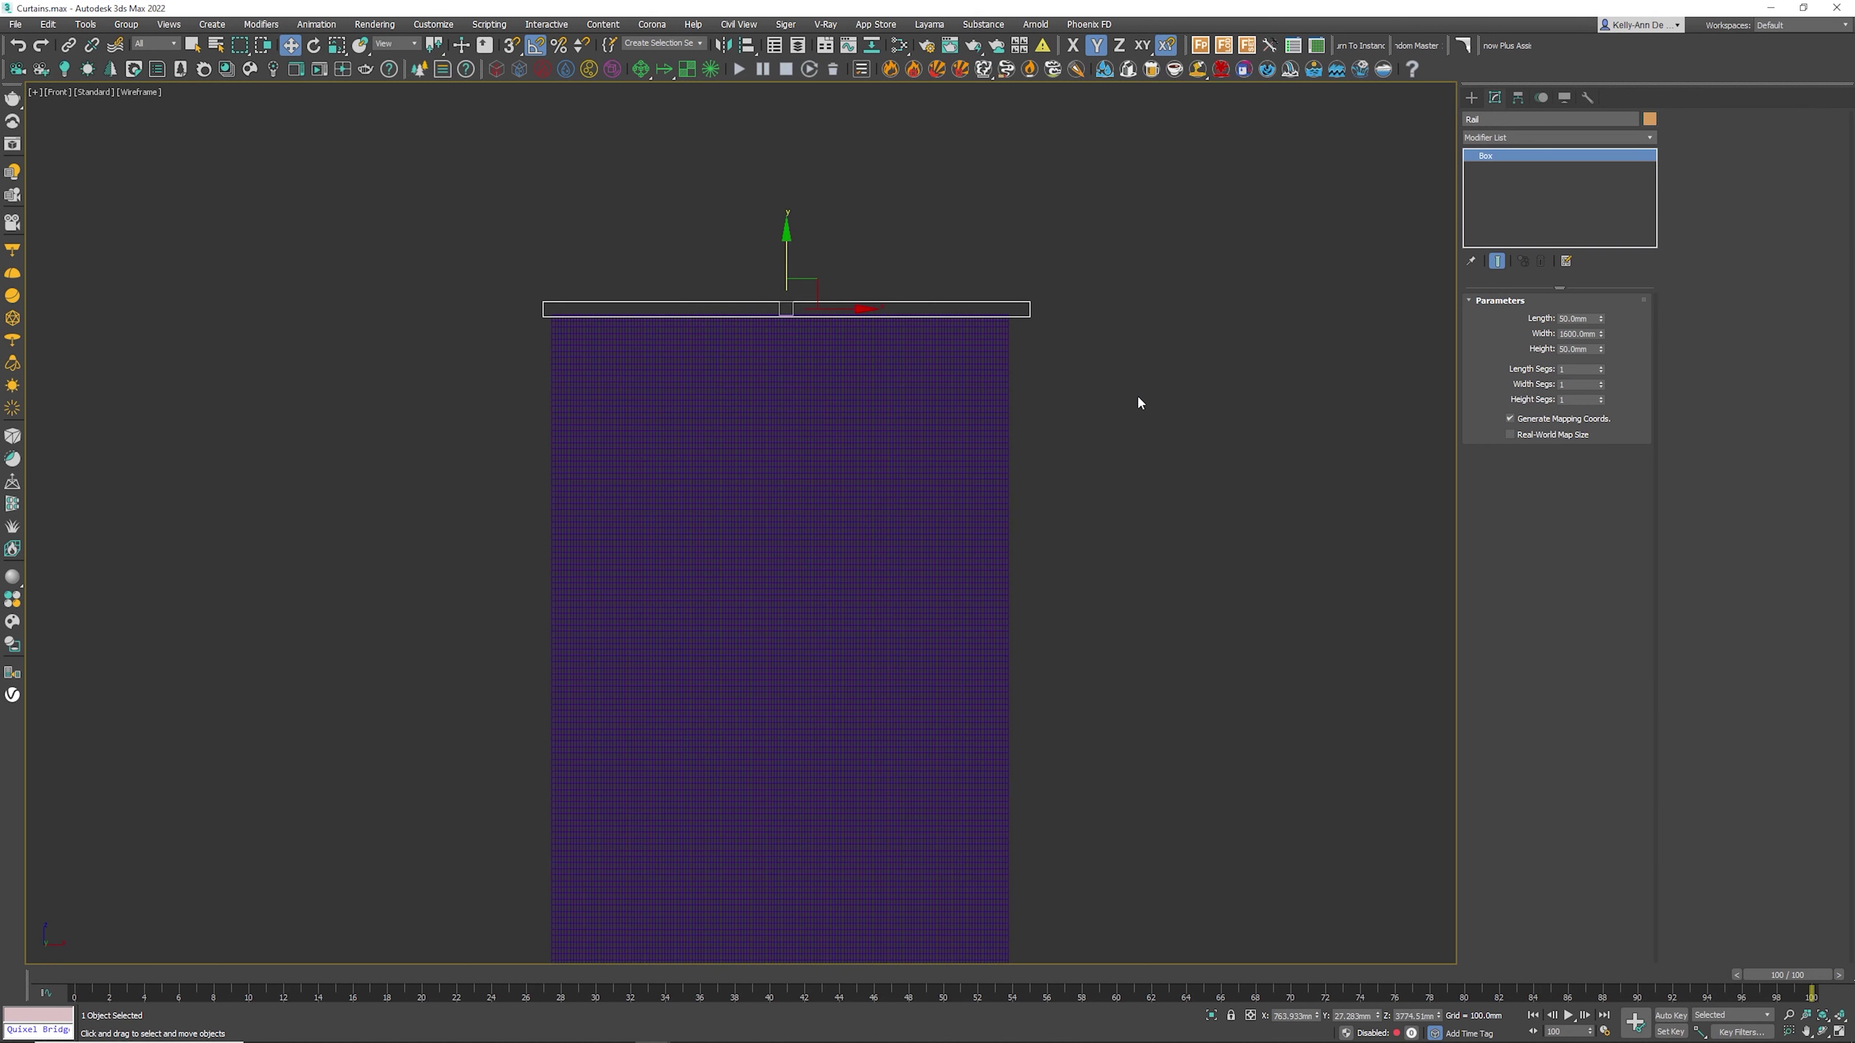
{"action": "left_click", "coordinate": [1519, 99]}
{"action": "left_click", "coordinate": [1555, 198]}
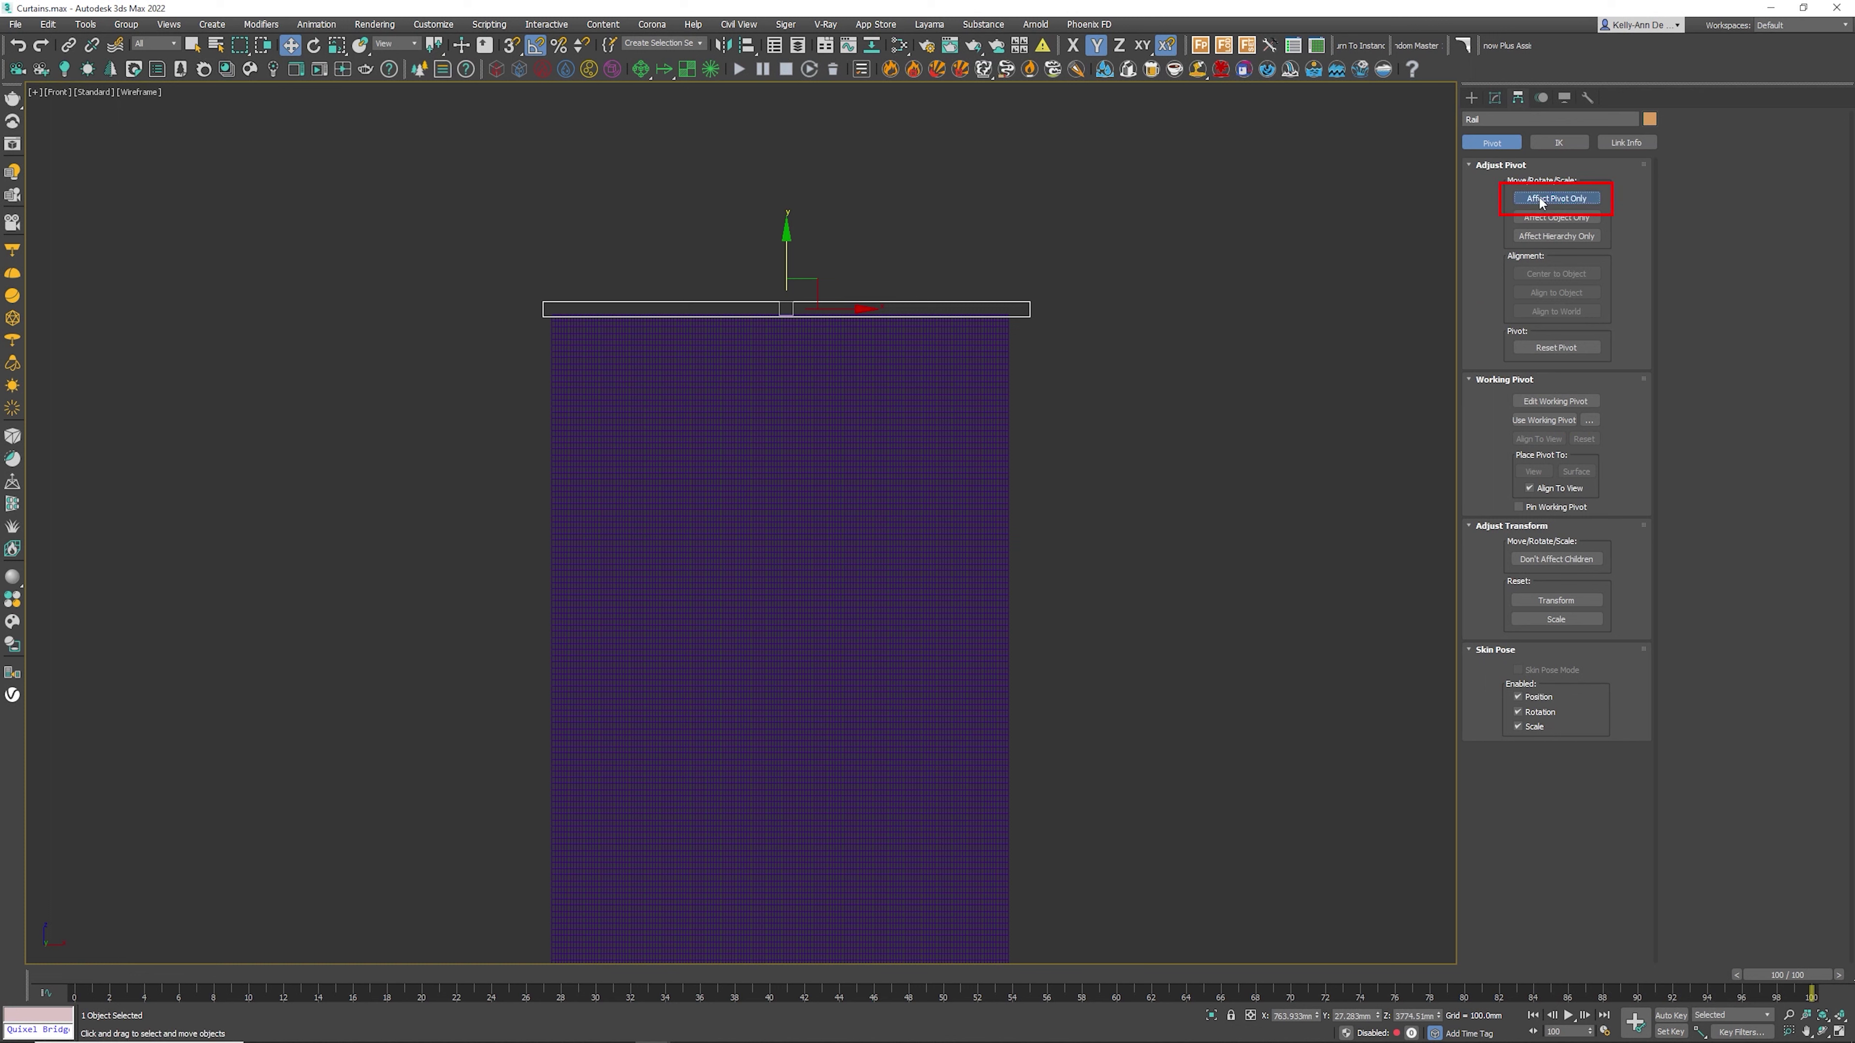
{"action": "scroll", "coordinate": [1304, 182], "scroll_direction": "up", "scroll_amount": 3}
{"action": "key", "text": "s"}
{"action": "left_click_drag", "start_coordinate": [1038, 358], "coordinate": [496, 377]}
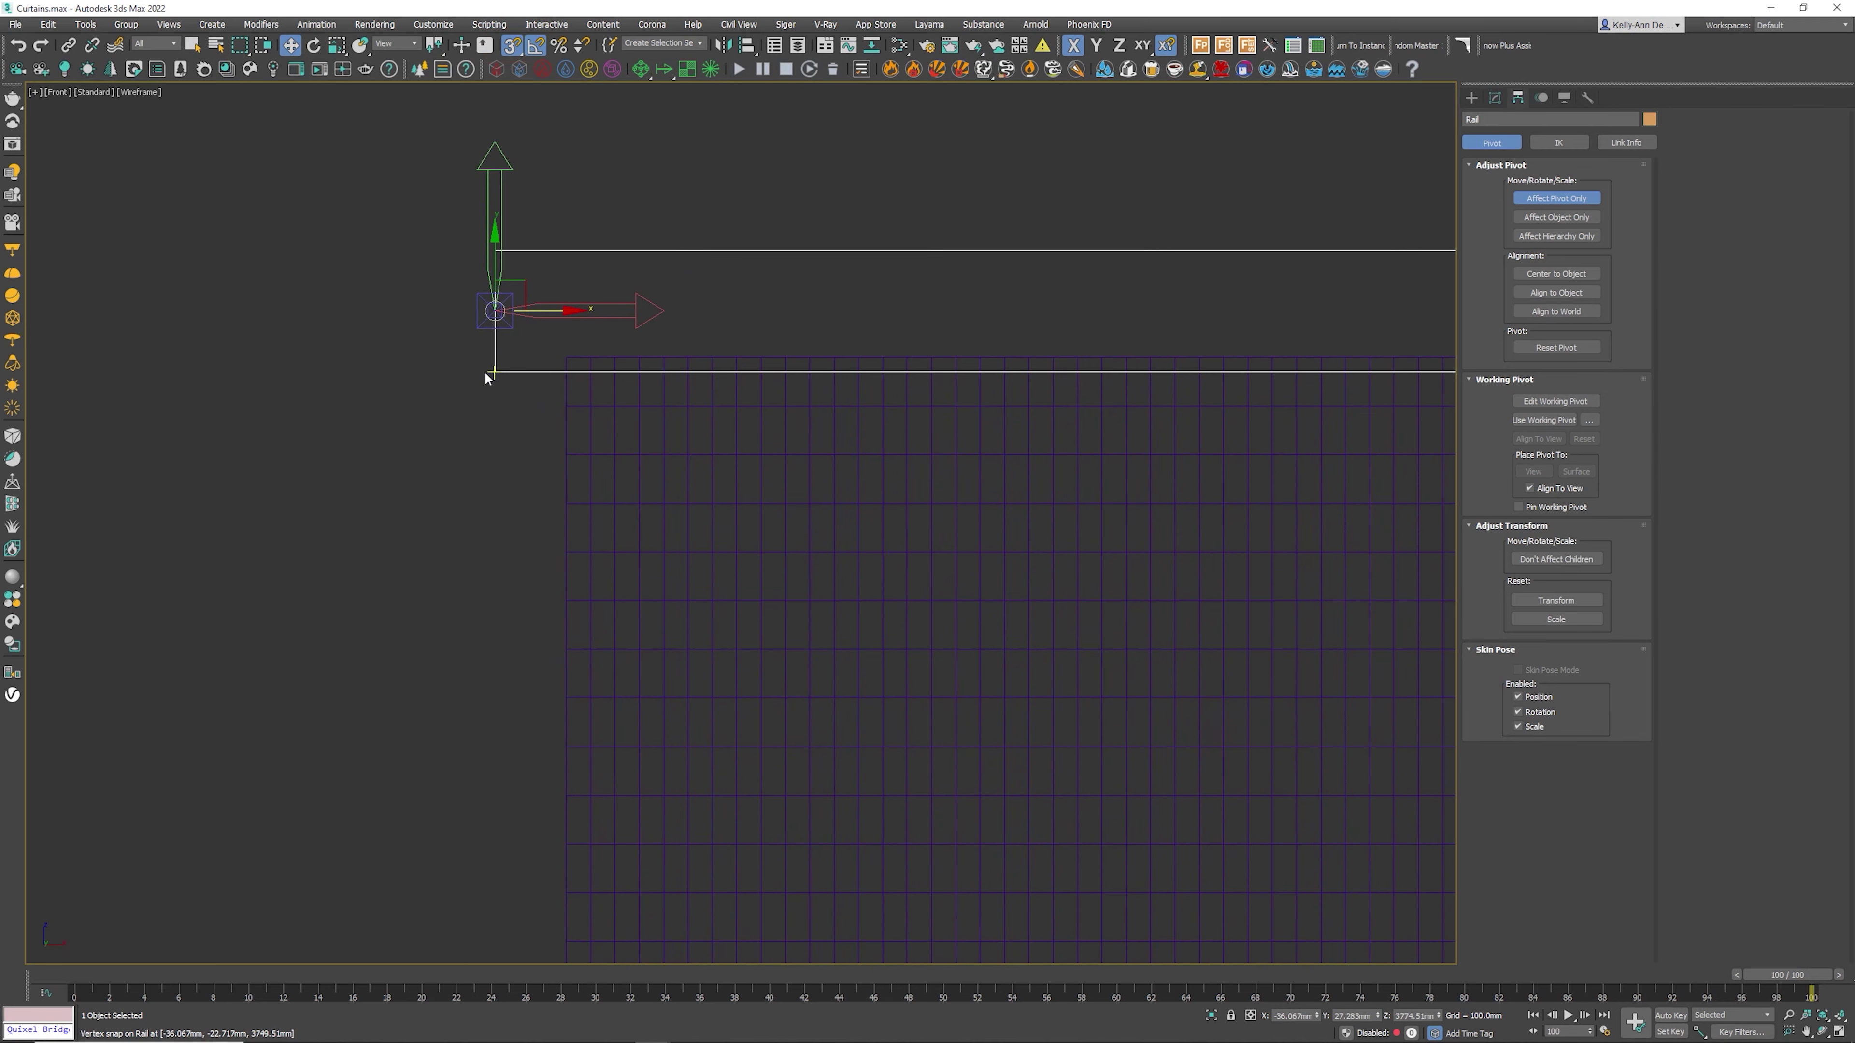
With Auto Key, animate the Rail from frame 0 to shrink along X to about 30 percent at frame 25
{"action": "left_click", "coordinate": [86, 976]}
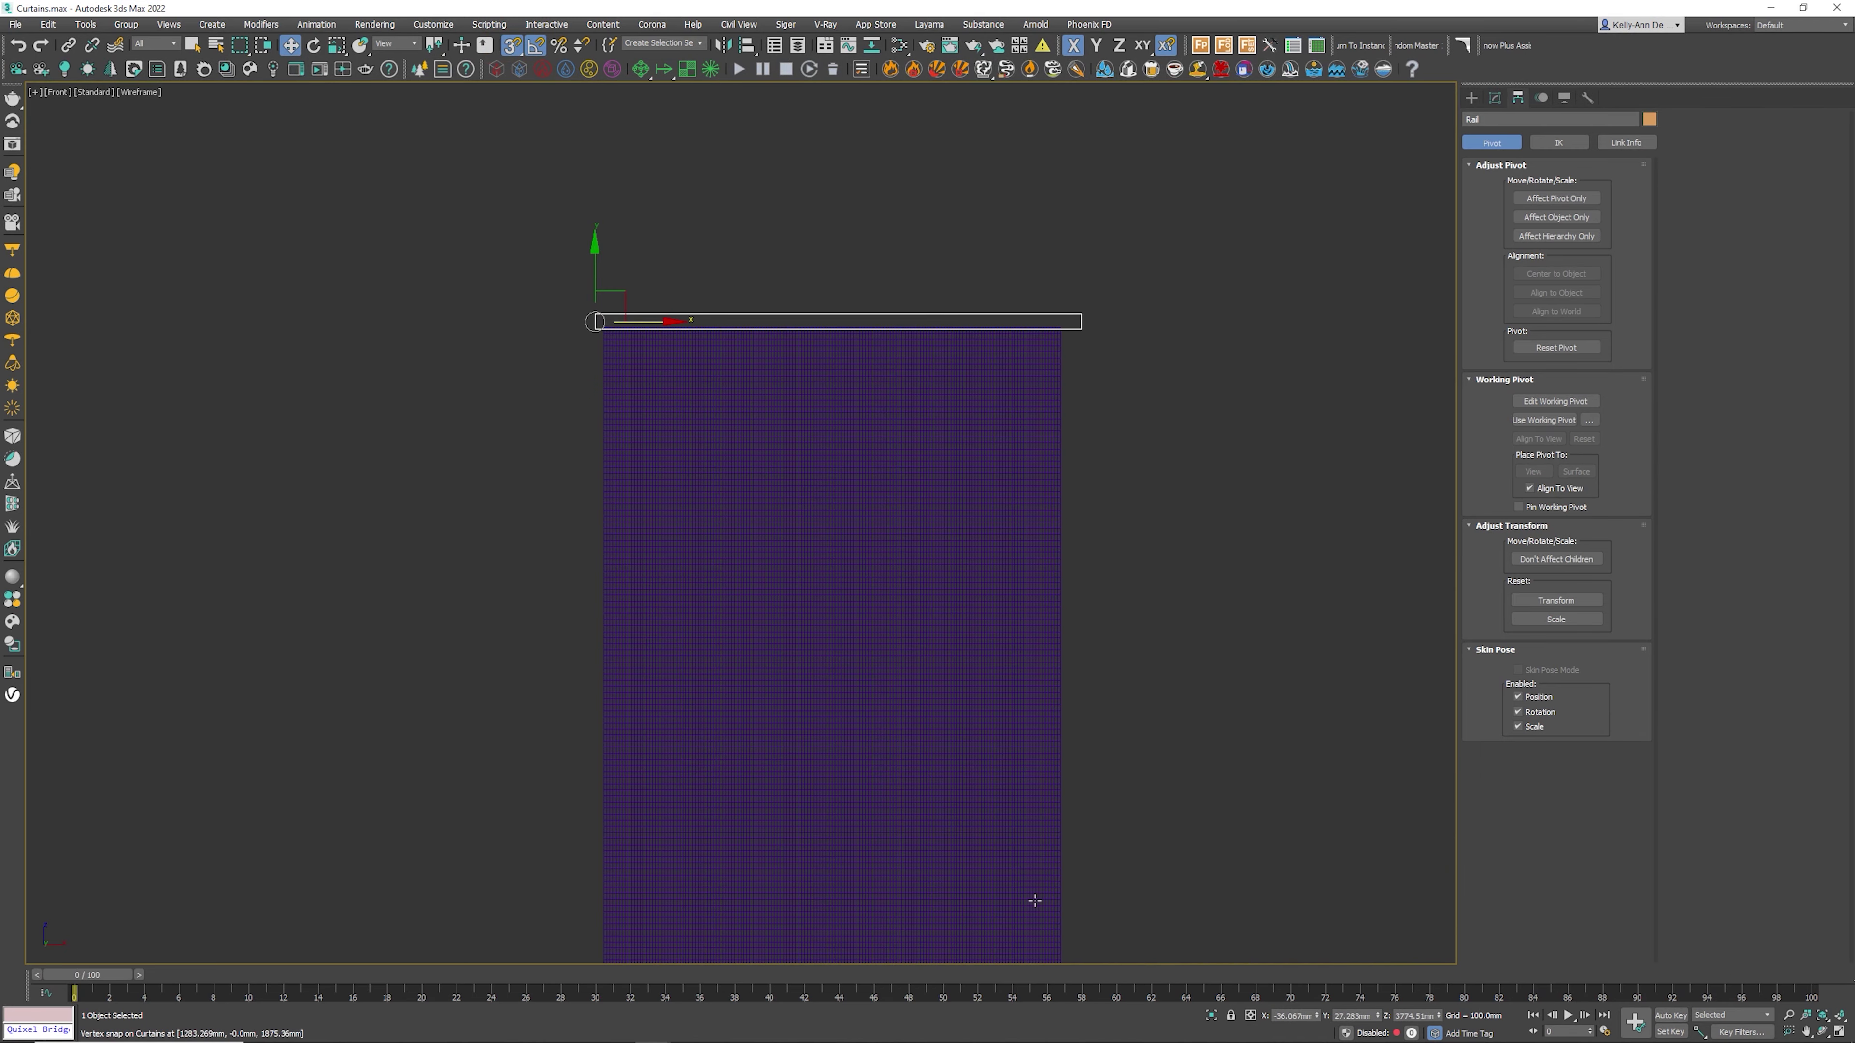
{"action": "left_click", "coordinate": [1671, 1015]}
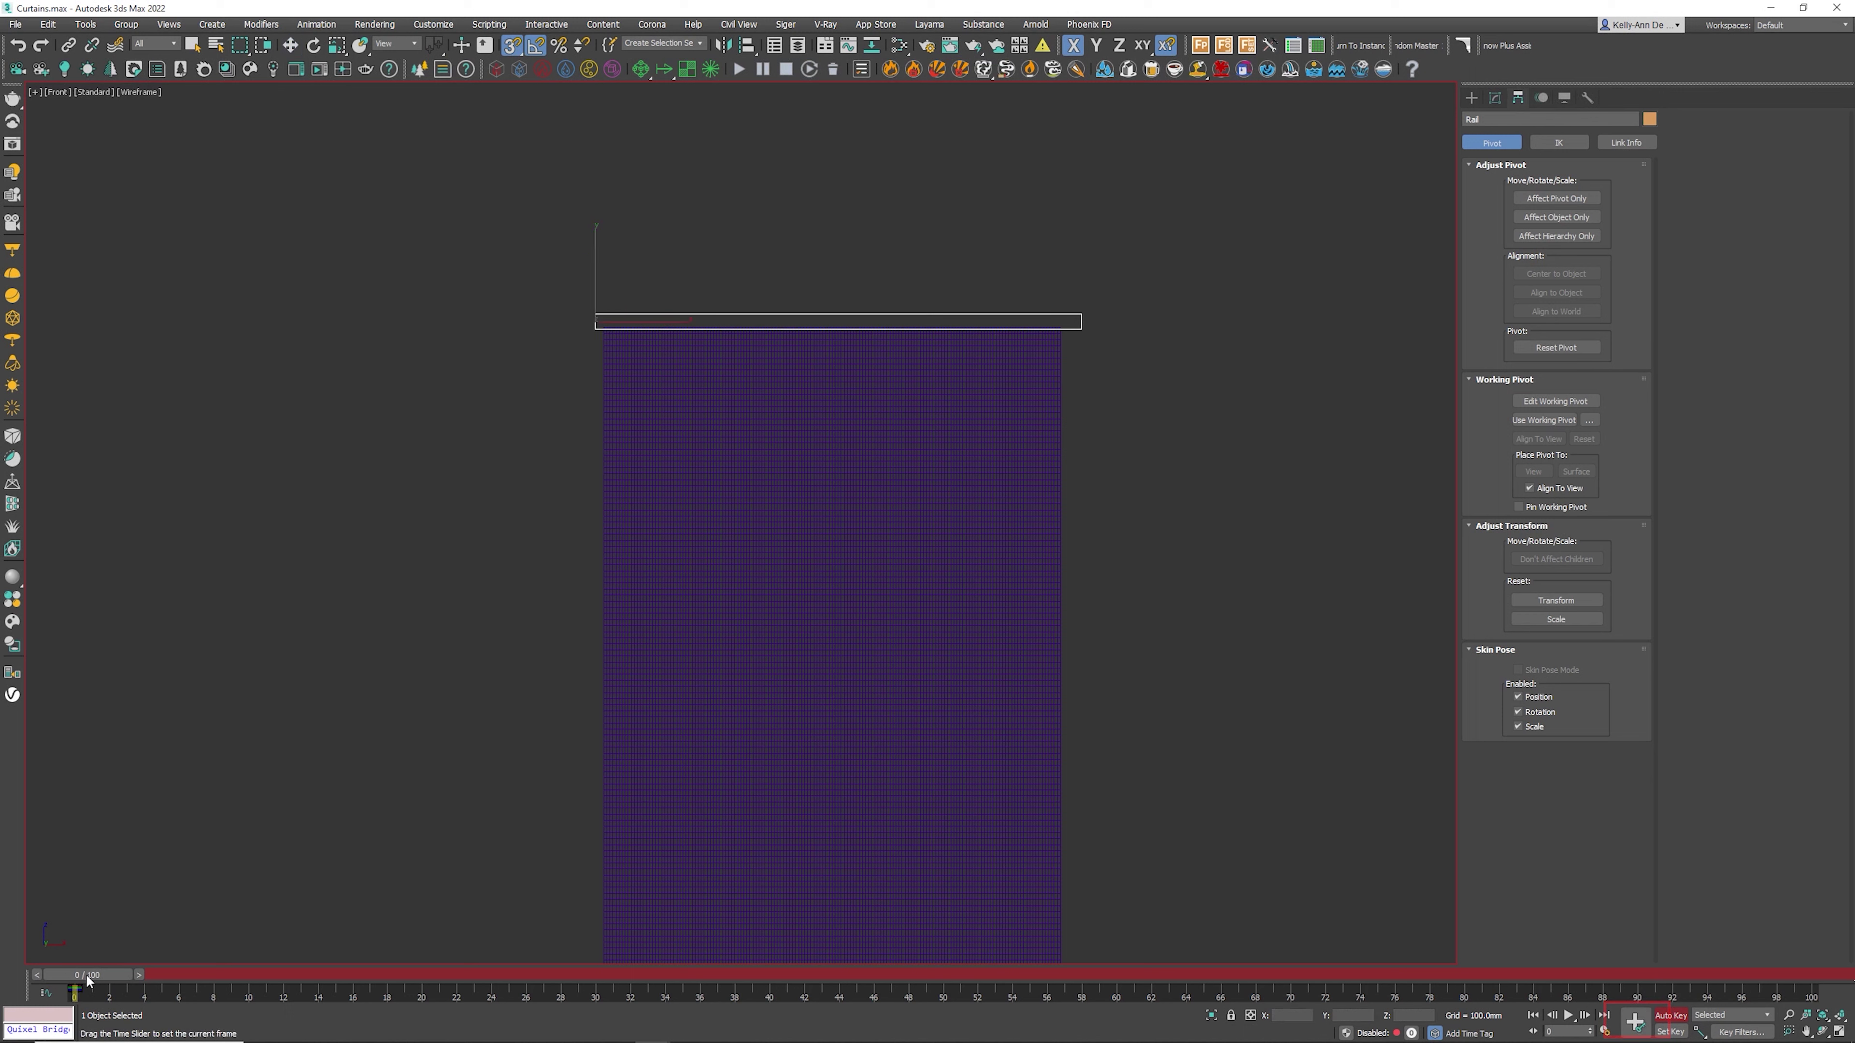
{"action": "left_click_drag", "start_coordinate": [86, 975], "coordinate": [528, 973]}
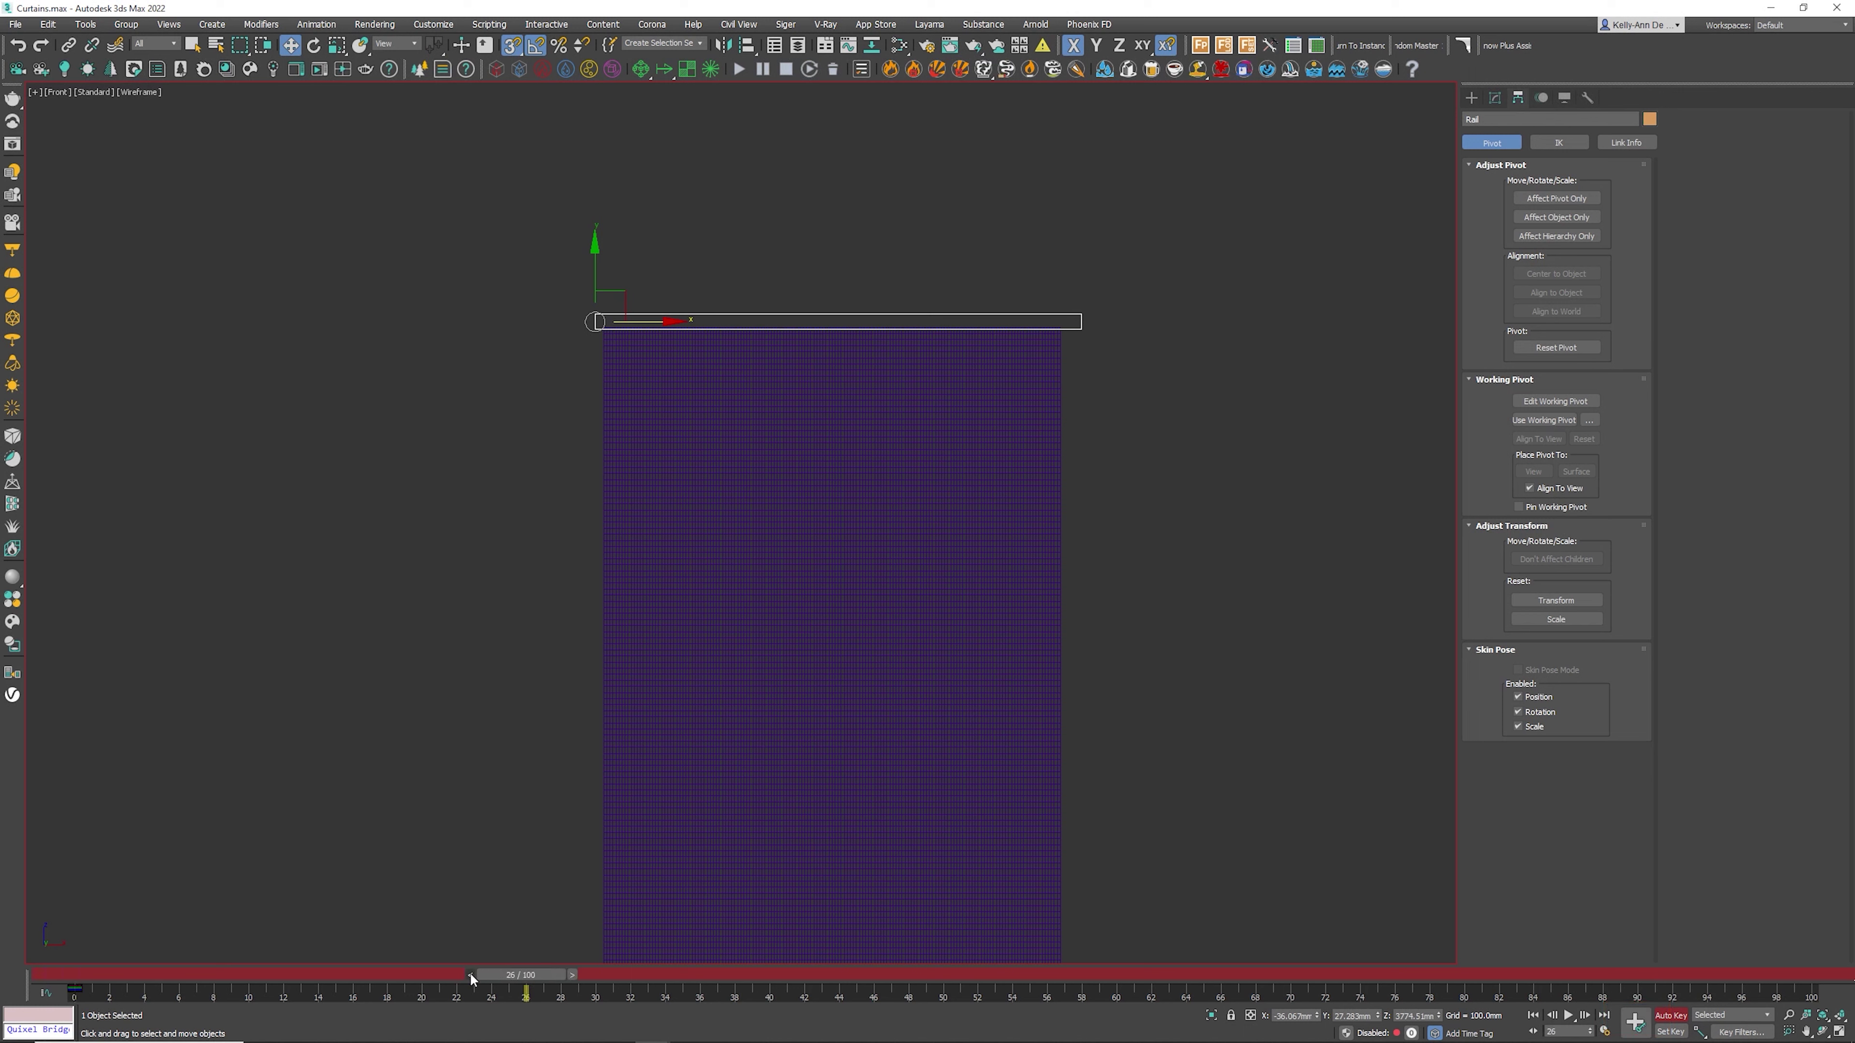
{"action": "left_click", "coordinate": [470, 975]}
{"action": "key", "text": "r"}
{"action": "left_click_drag", "start_coordinate": [683, 320], "coordinate": [568, 324]}
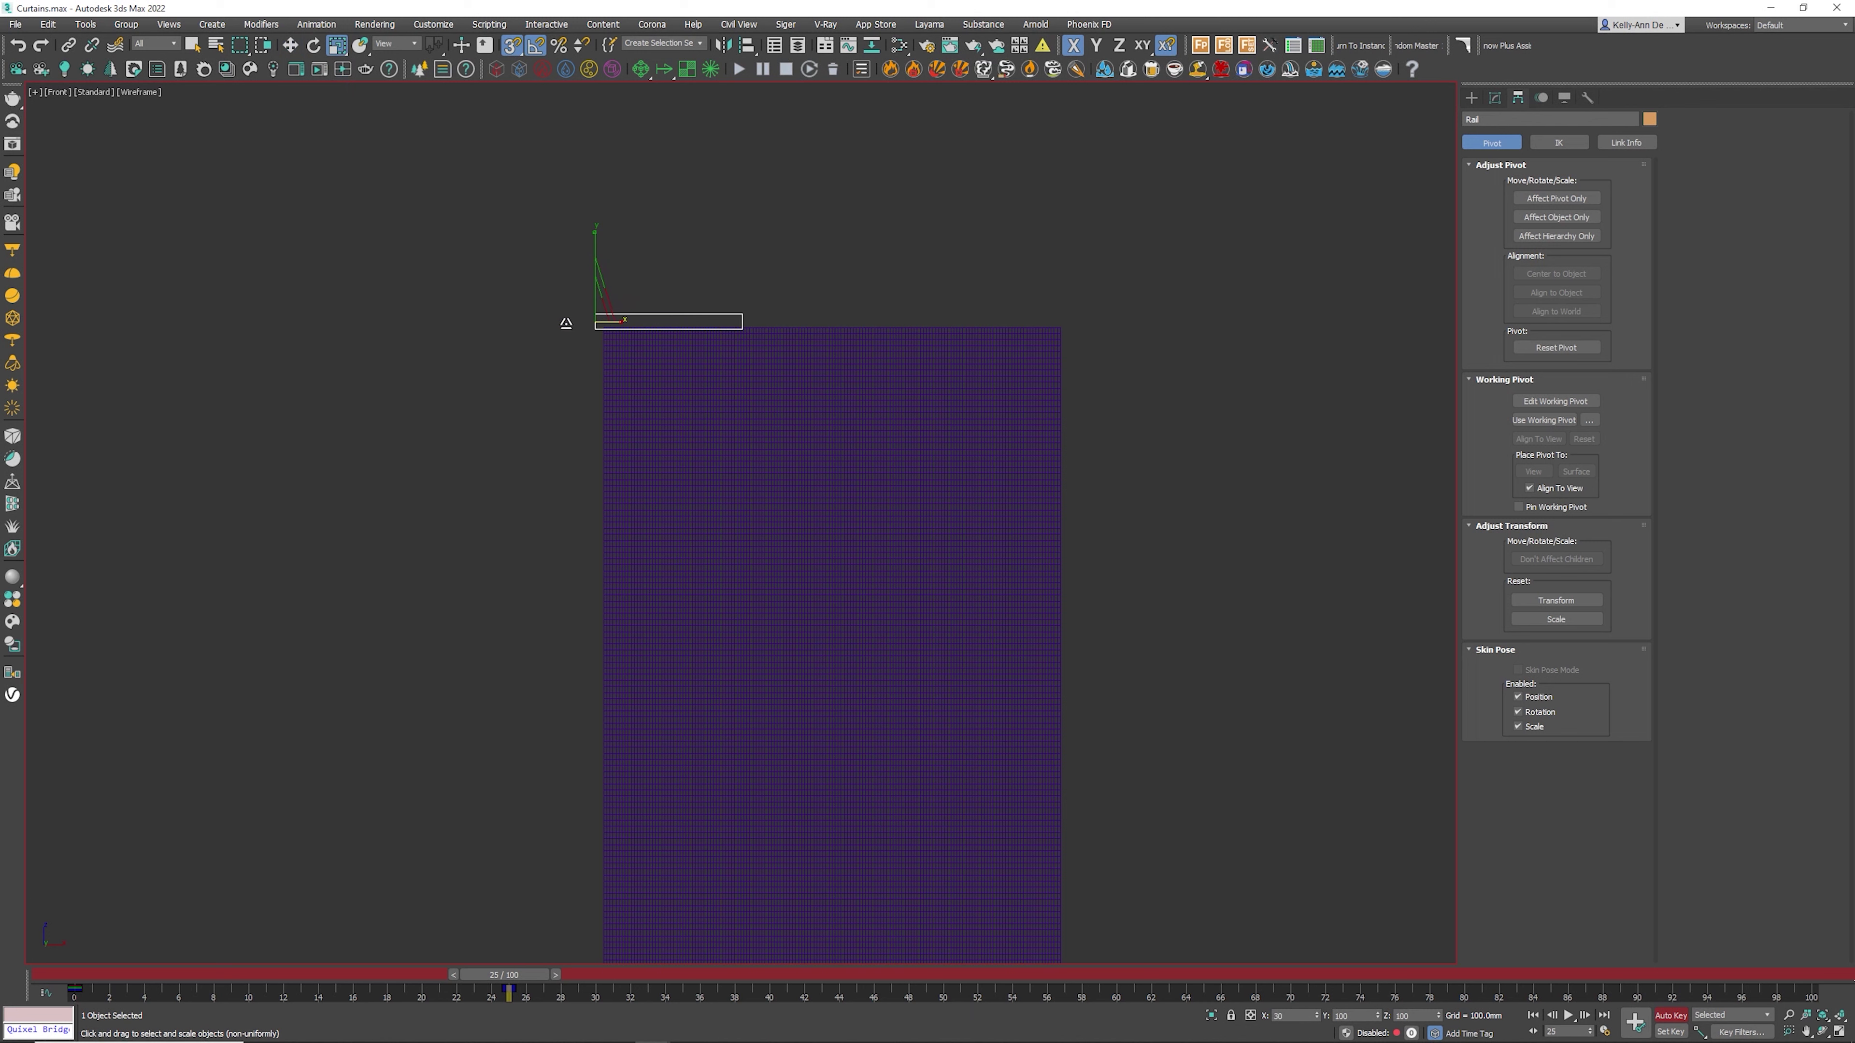
{"action": "left_click", "coordinate": [1676, 1015]}
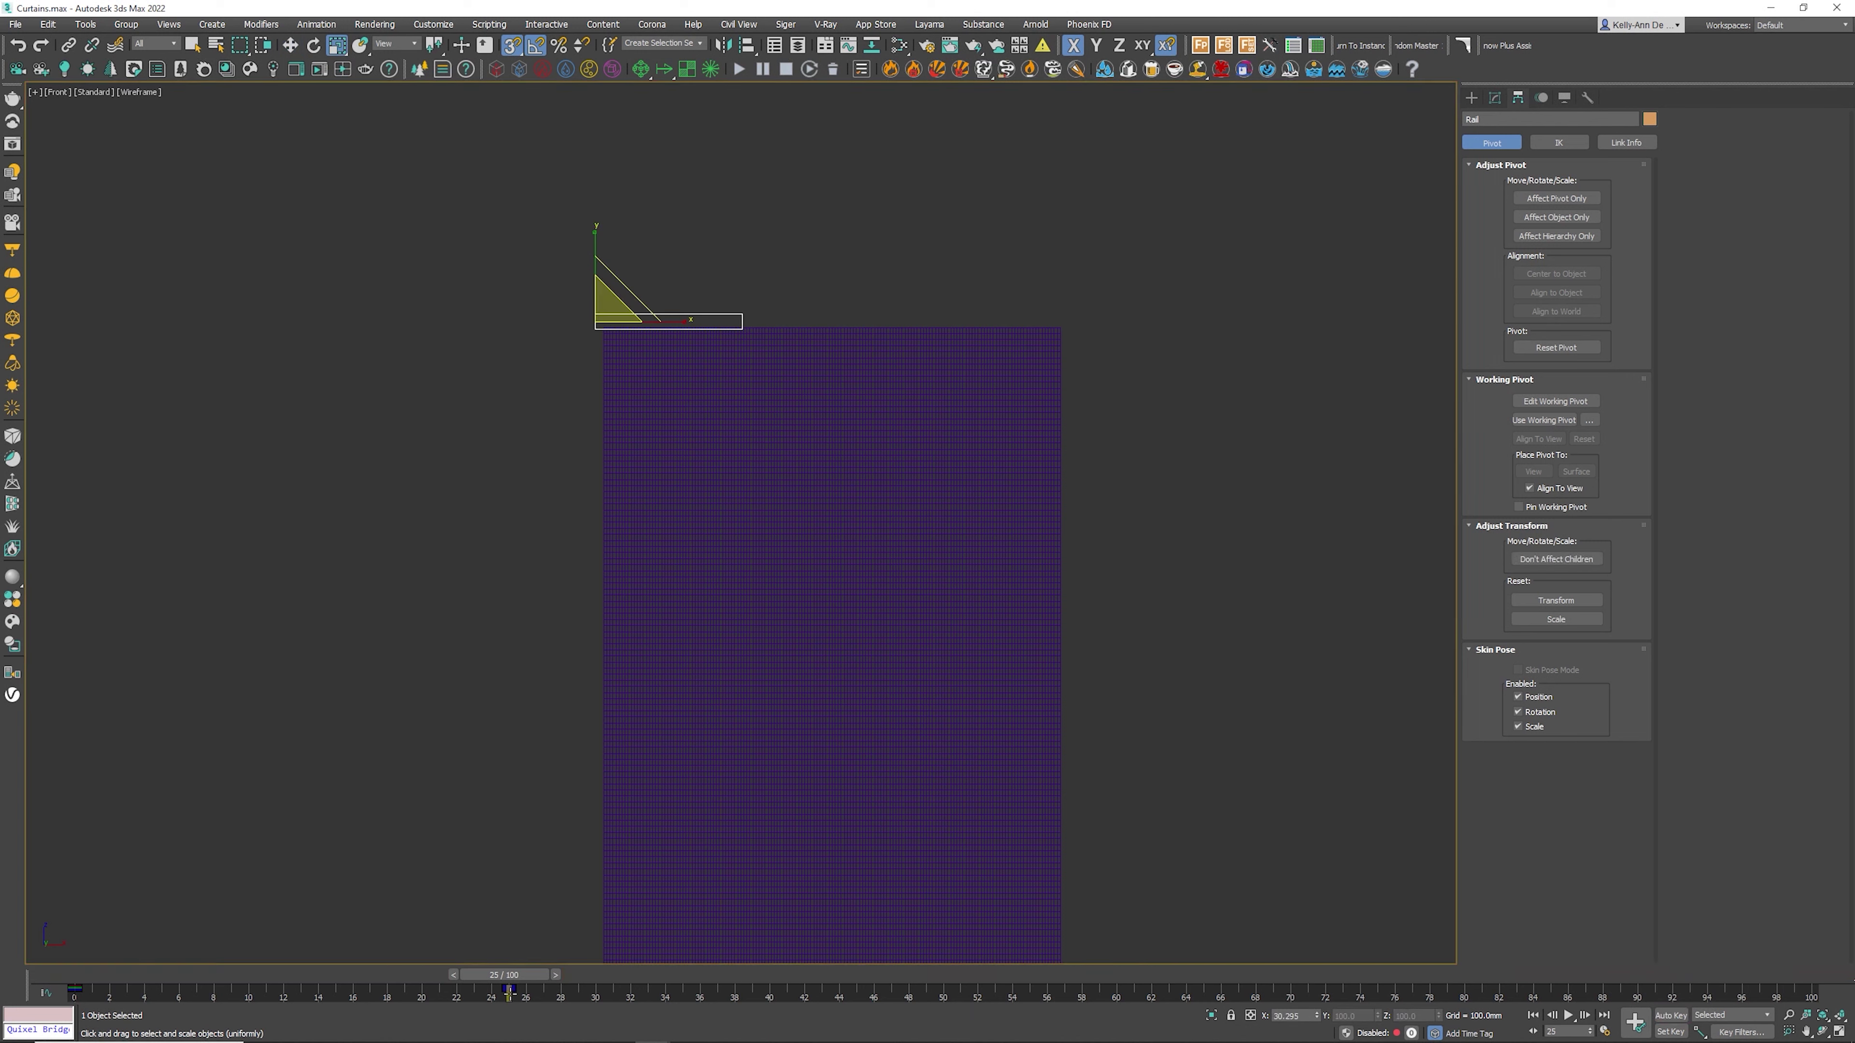
With Auto Key, lower the Rail vertically at frame 25, check the animation by scrubbing, and return to frame 0
{"action": "left_click", "coordinate": [1671, 1014]}
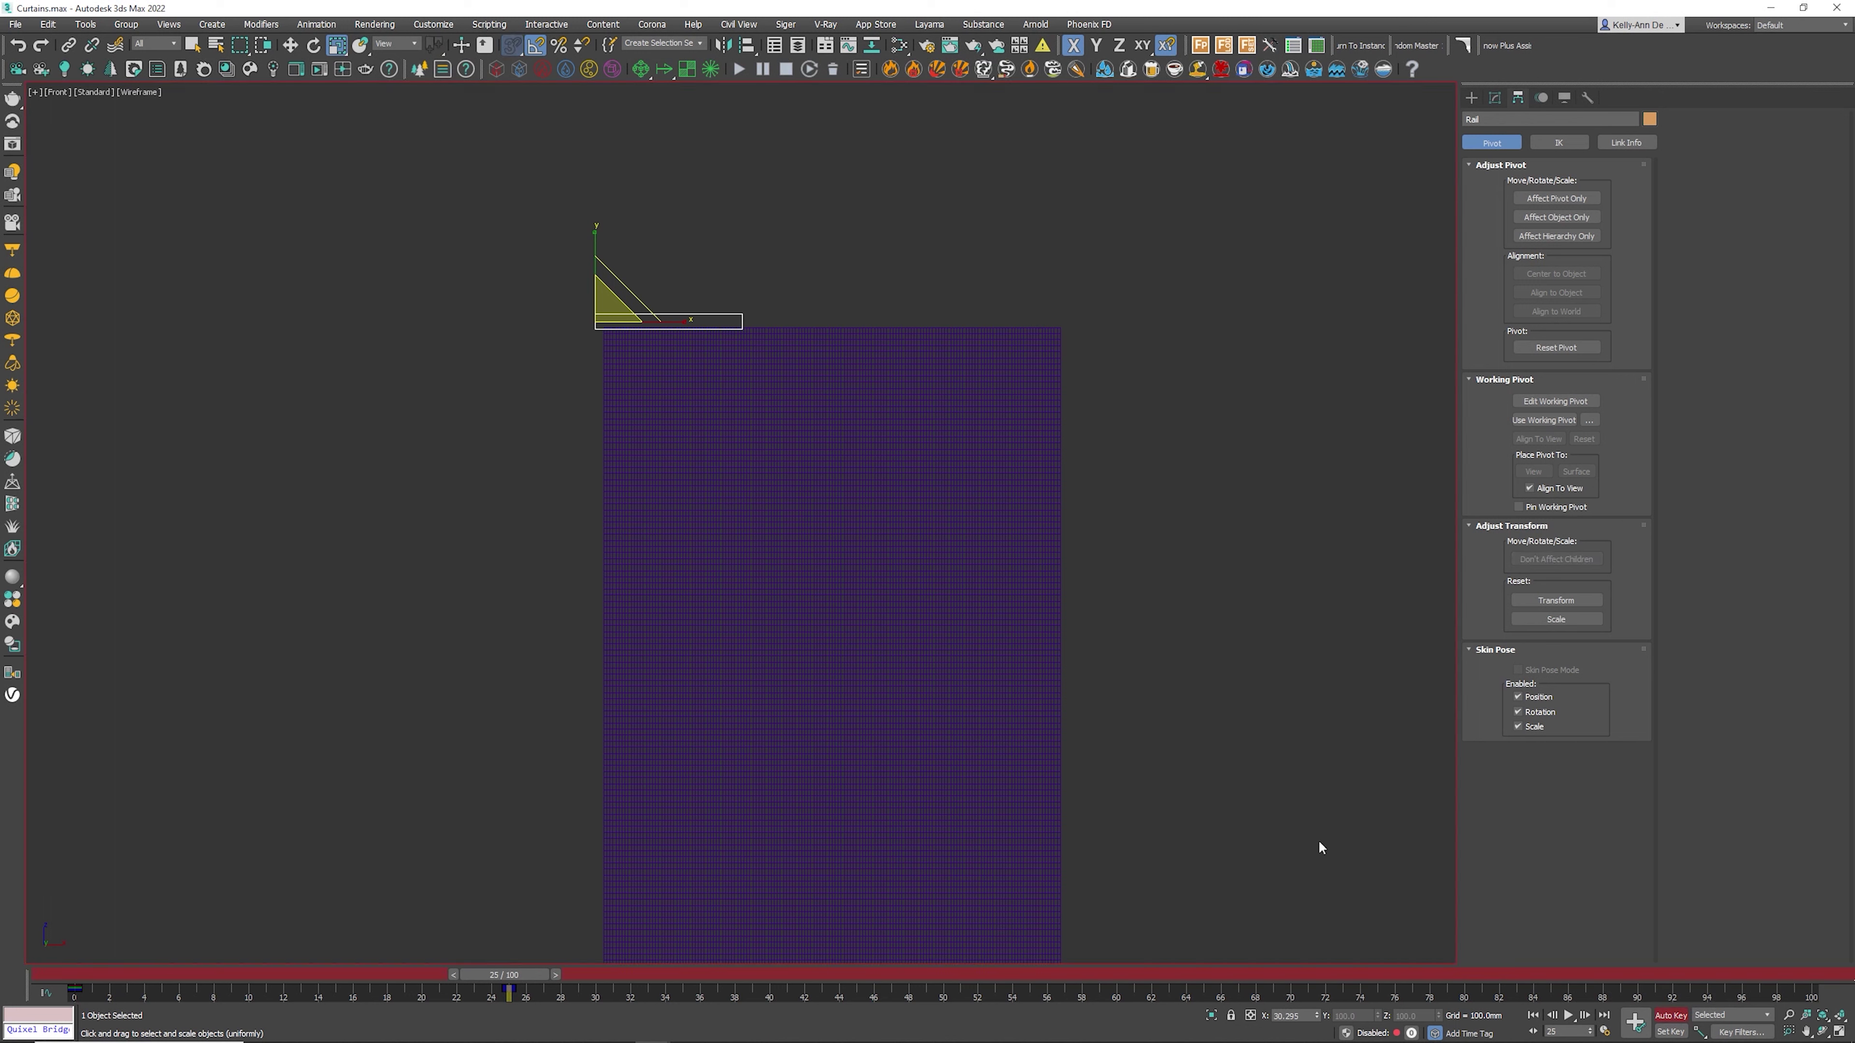
{"action": "scroll", "coordinate": [664, 599], "scroll_direction": "down", "scroll_amount": 5}
{"action": "middle_click_drag", "start_coordinate": [659, 608], "coordinate": [703, 427]}
{"action": "key", "text": "w"}
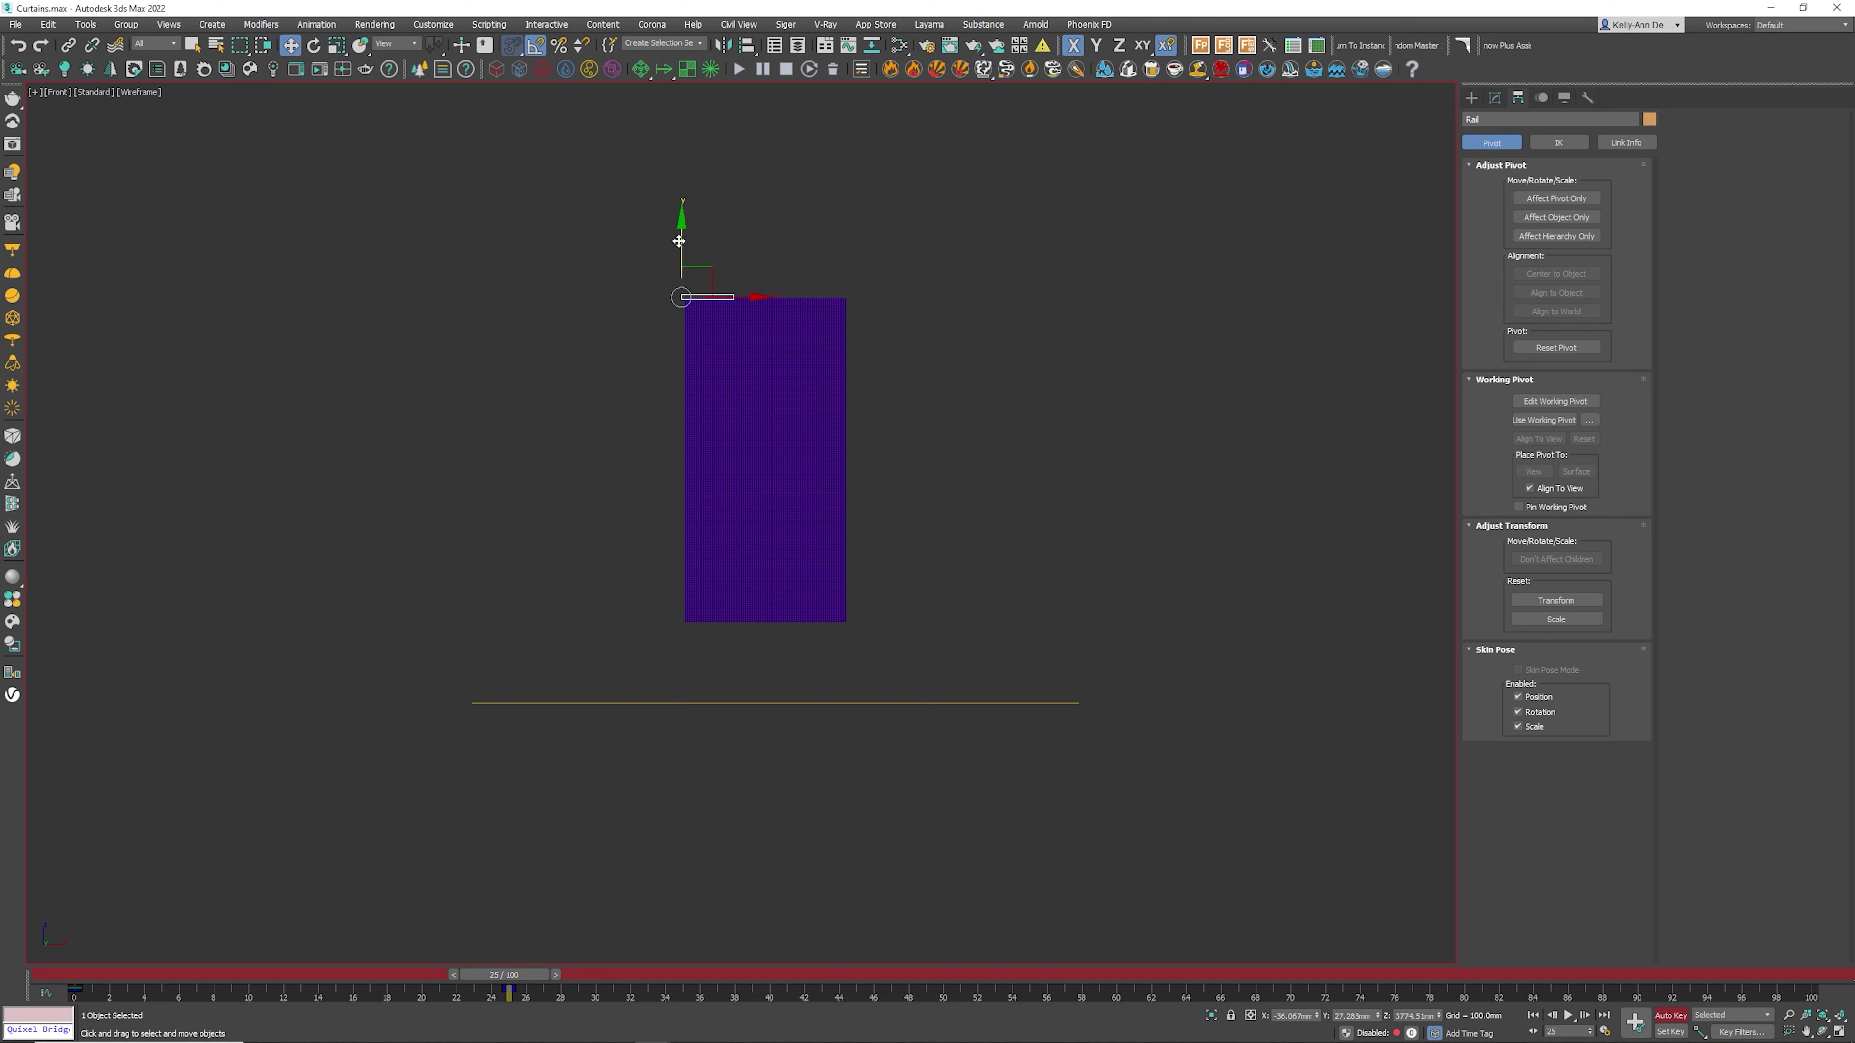
{"action": "left_click_drag", "start_coordinate": [682, 235], "coordinate": [670, 357]}
{"action": "left_click", "coordinate": [1672, 1014]}
{"action": "left_click_drag", "start_coordinate": [534, 977], "coordinate": [546, 919]}
{"action": "left_click_drag", "start_coordinate": [466, 974], "coordinate": [52, 975]}
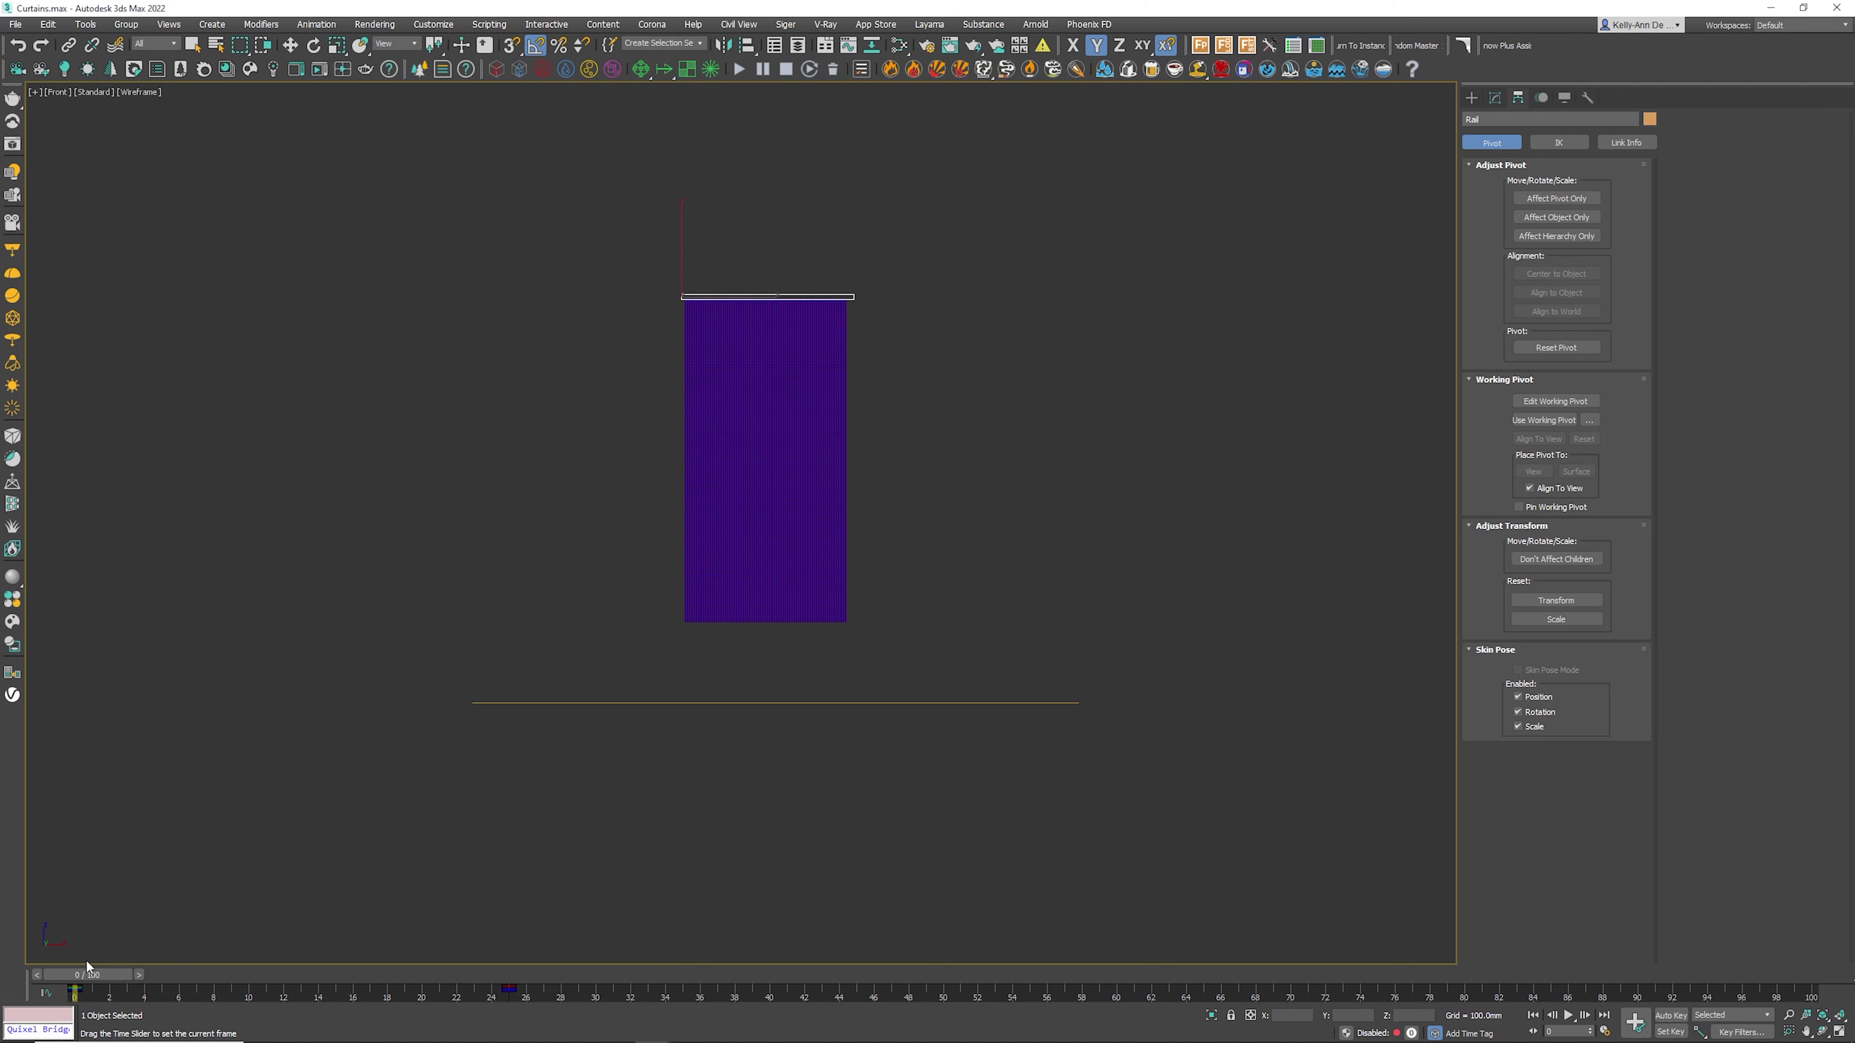
Make a Cloth vertex group named Group001 from the top row of the Curtains' vertices
{"action": "scroll", "coordinate": [809, 380], "scroll_direction": "up", "scroll_amount": 2}
{"action": "left_click", "coordinate": [763, 342]}
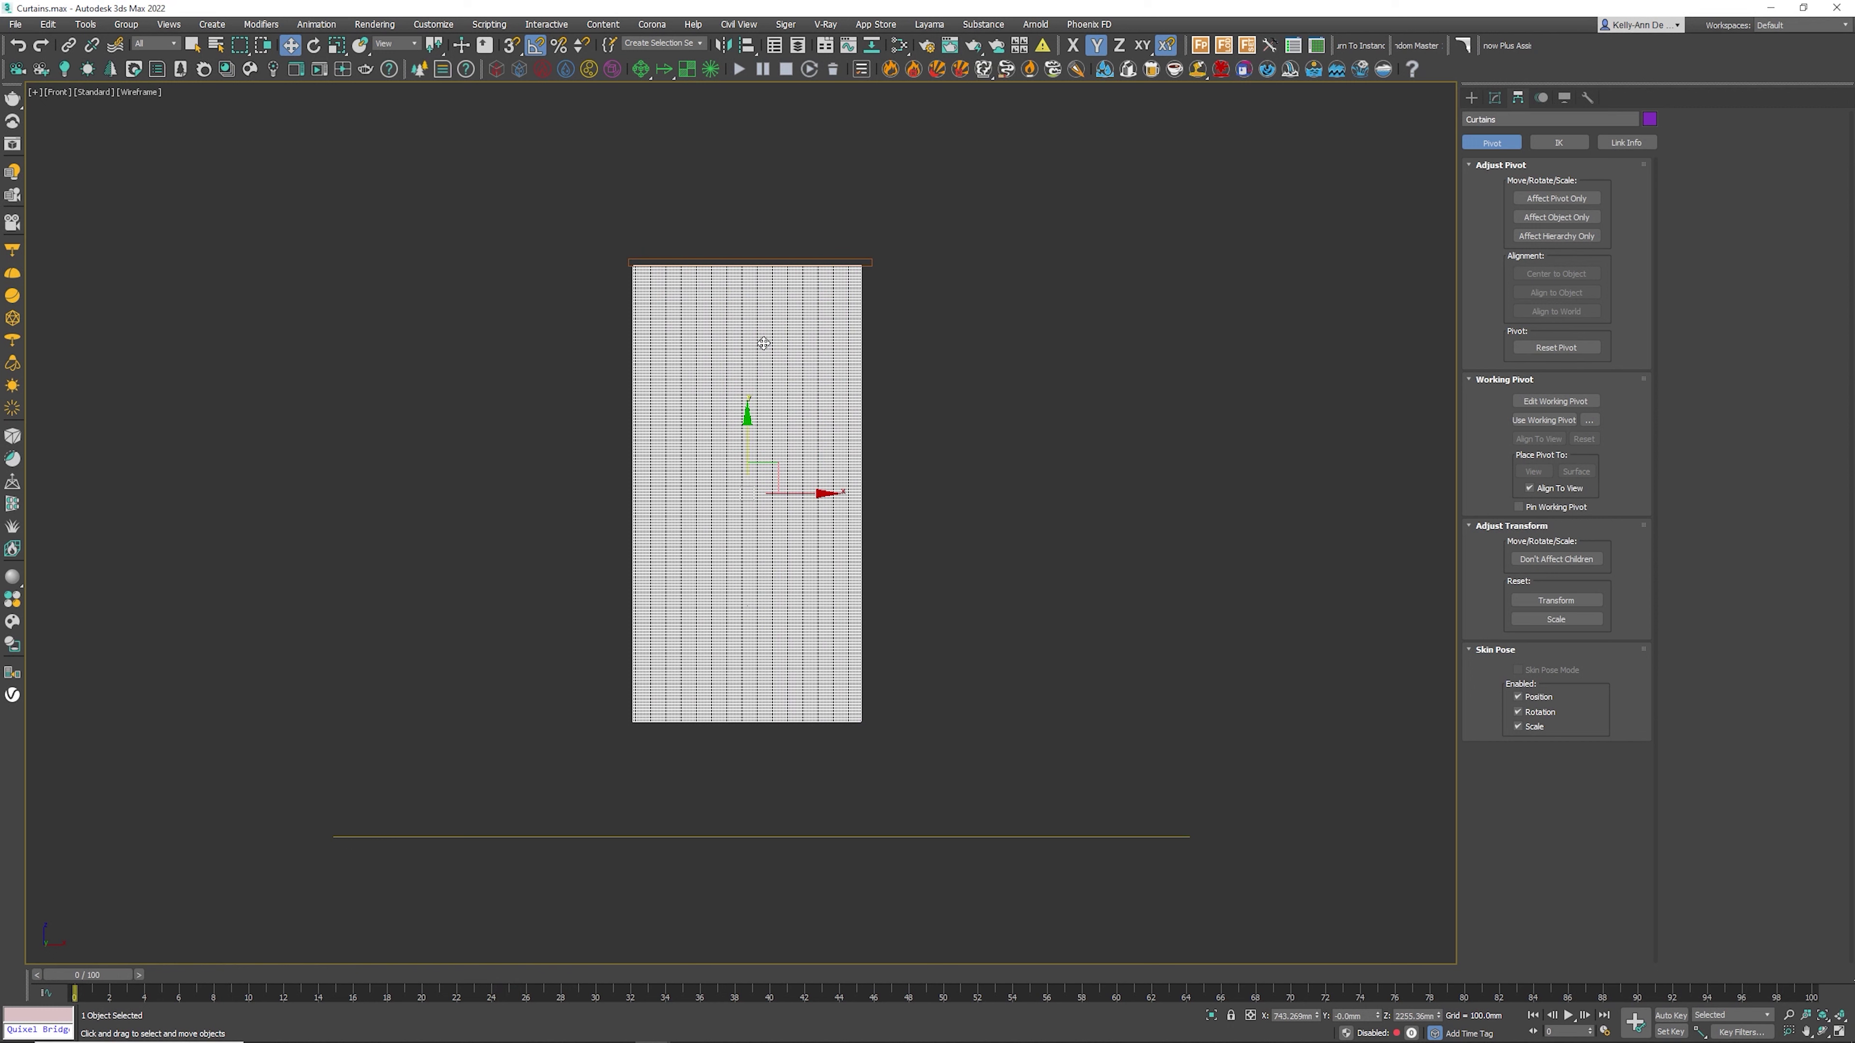
{"action": "left_click", "coordinate": [1495, 97]}
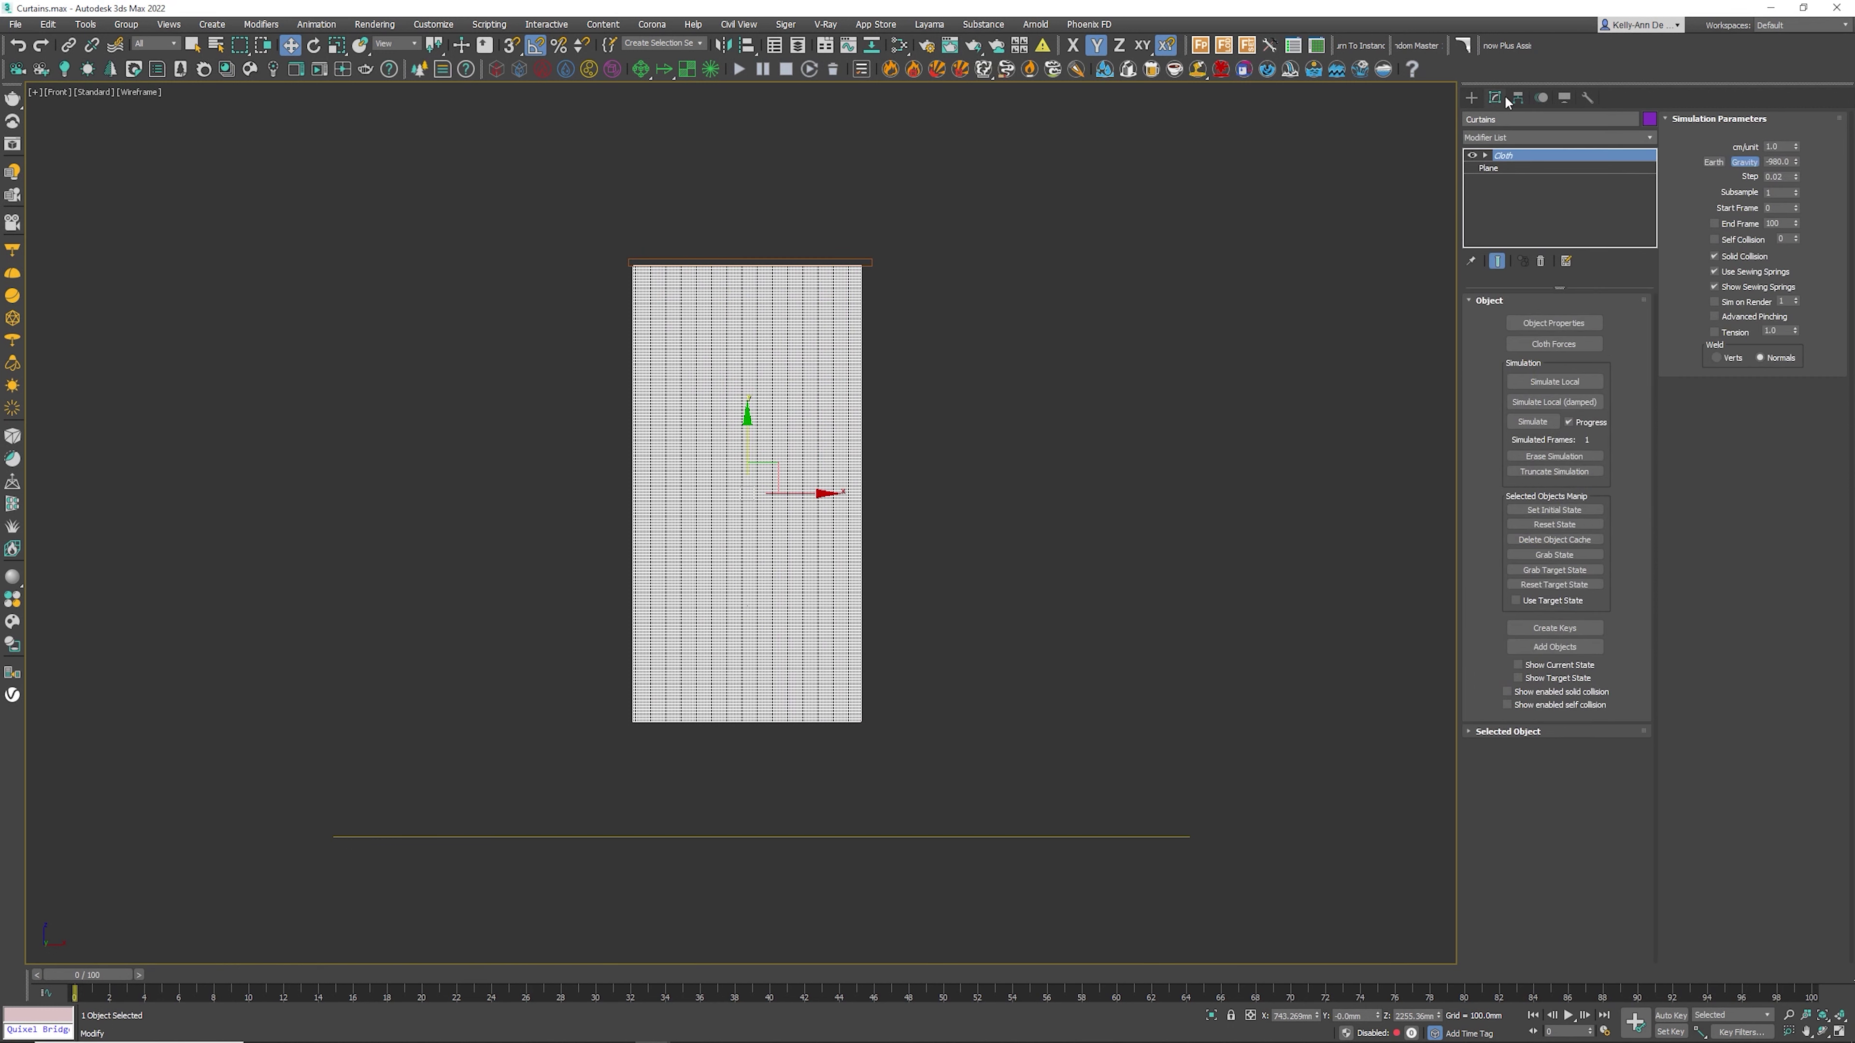
{"action": "left_click", "coordinate": [1486, 155]}
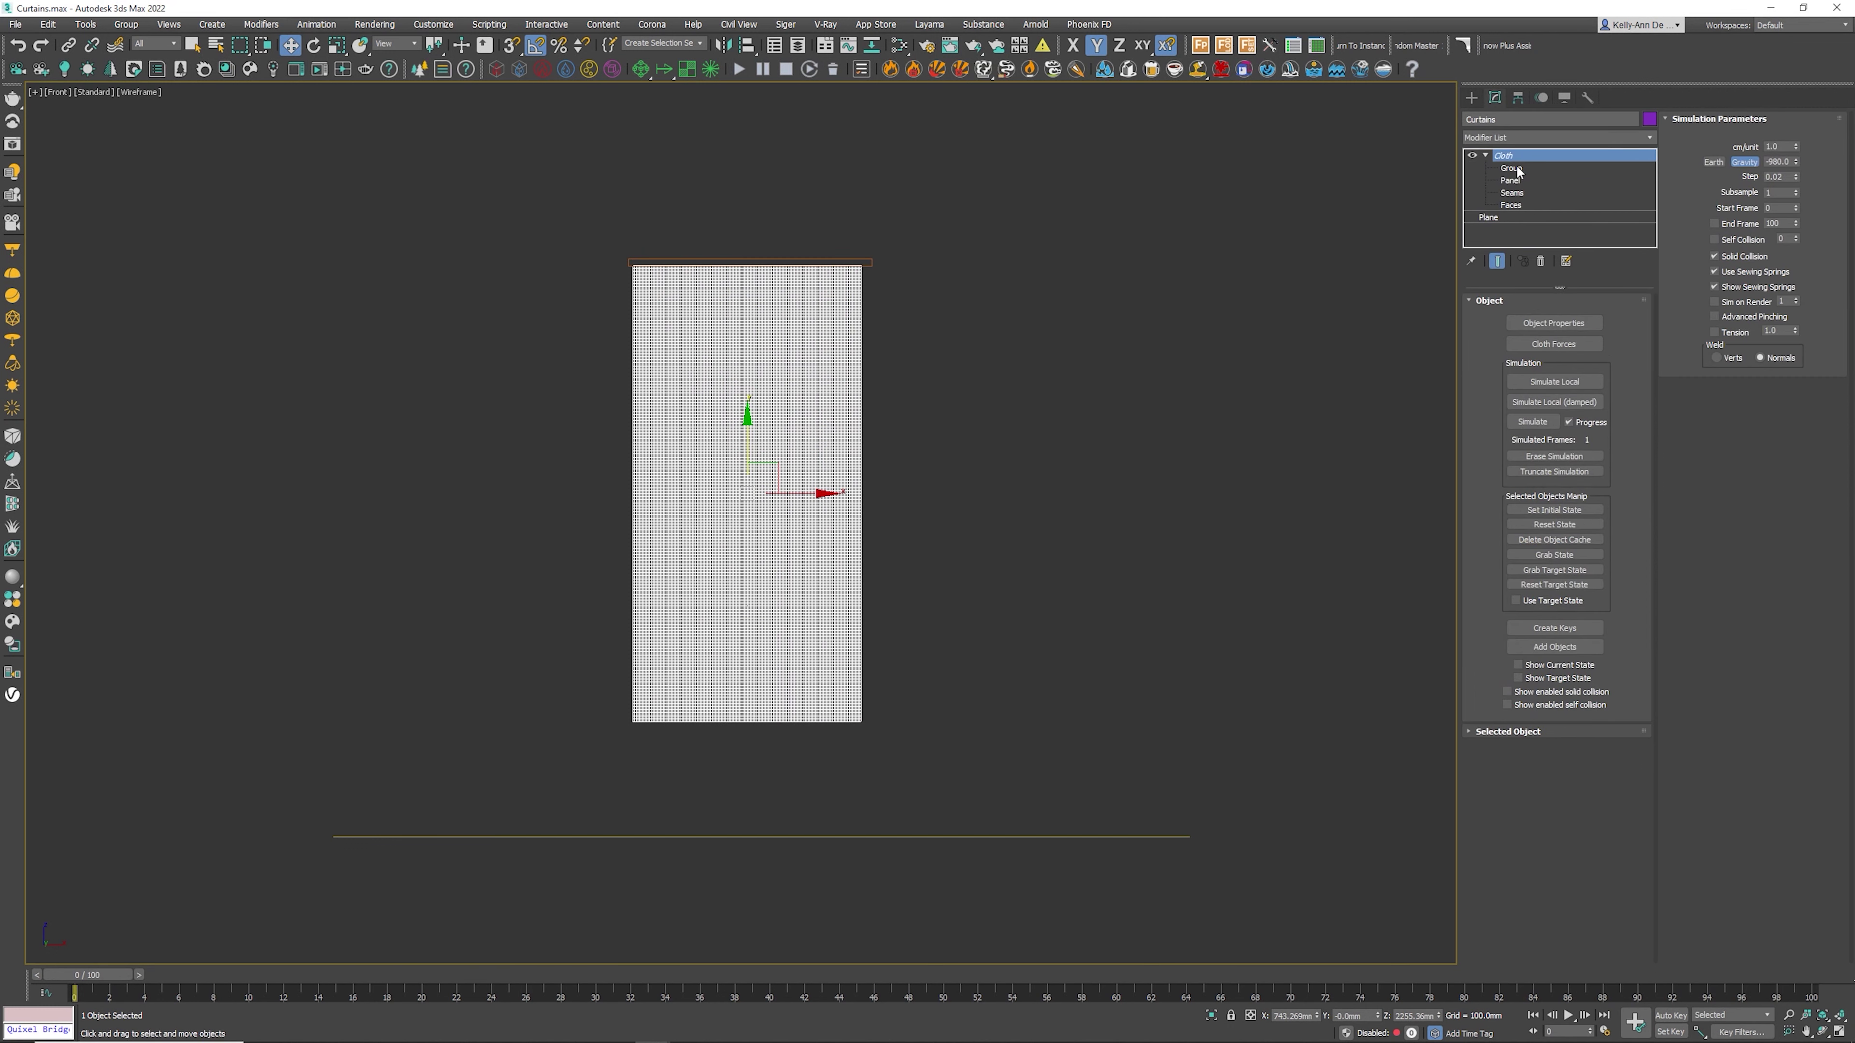
{"action": "left_click", "coordinate": [1511, 168]}
{"action": "scroll", "coordinate": [675, 236], "scroll_direction": "up", "scroll_amount": 10}
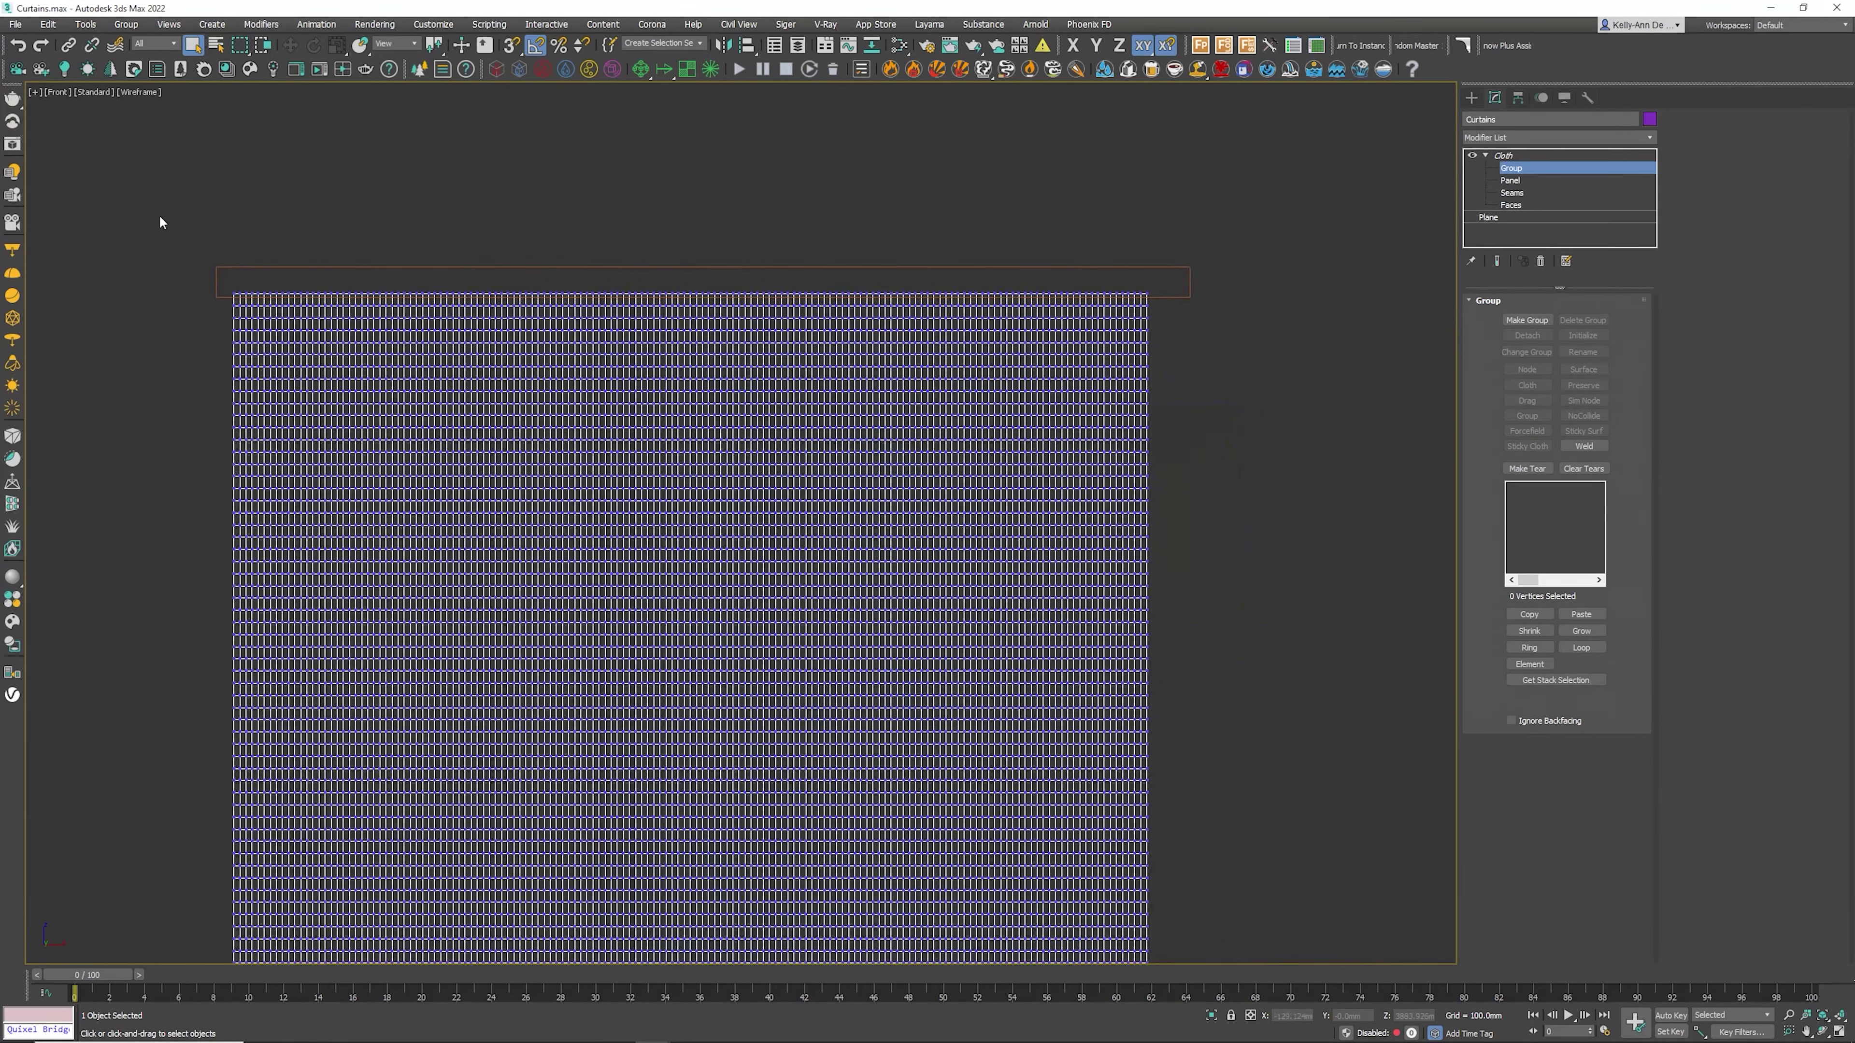
{"action": "left_click_drag", "start_coordinate": [160, 219], "coordinate": [1181, 305]}
{"action": "left_click", "coordinate": [1514, 319]}
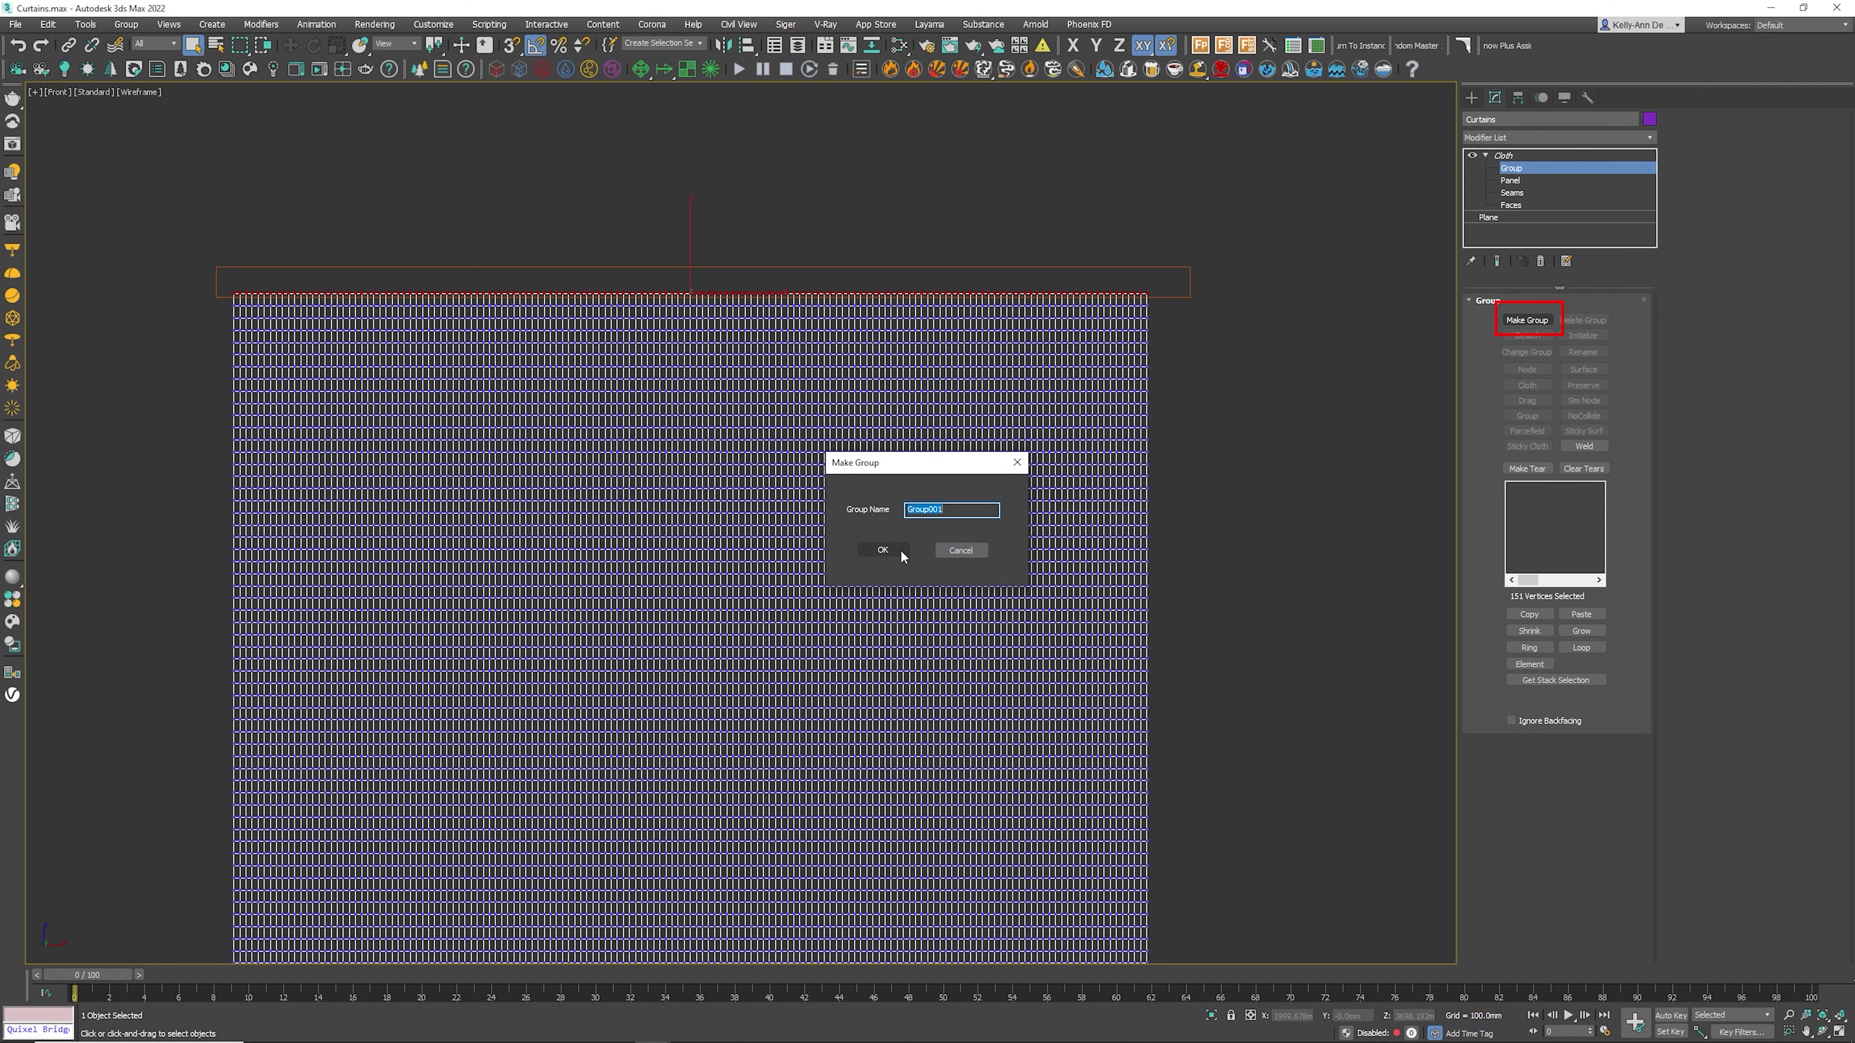
{"action": "left_click", "coordinate": [901, 553]}
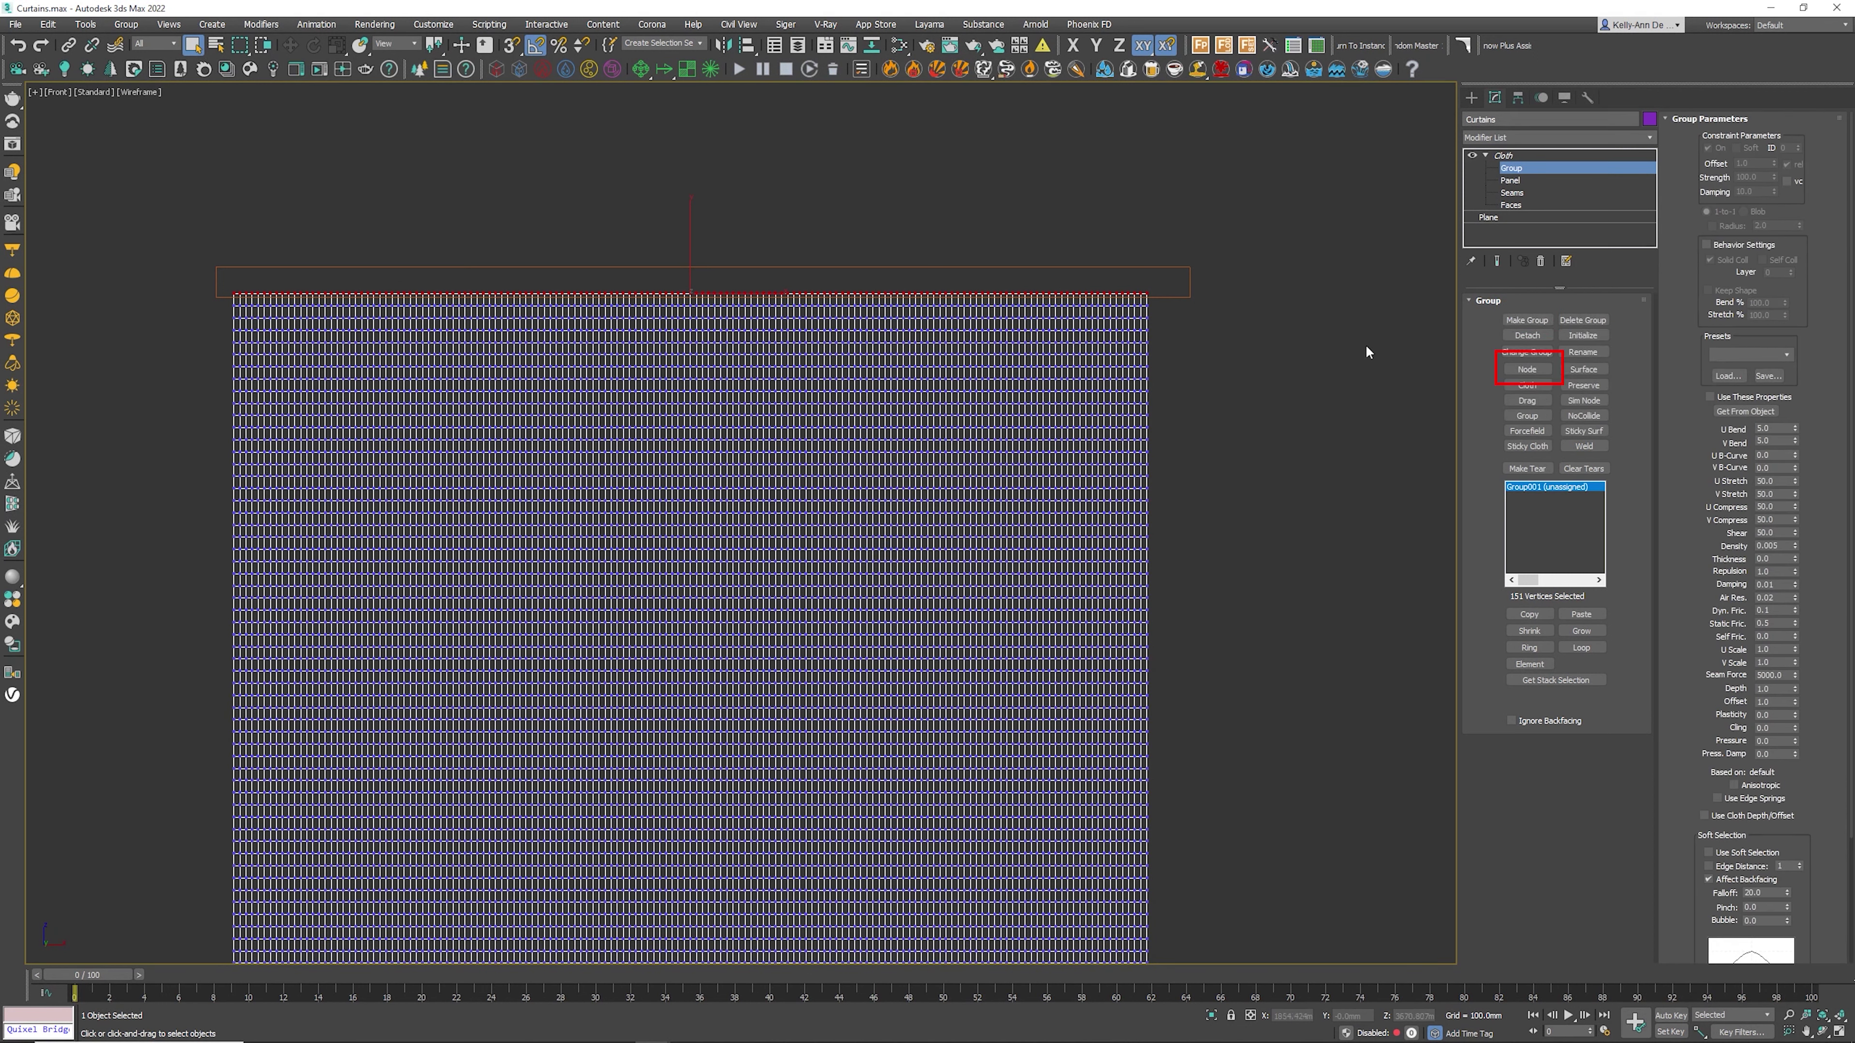
Constrain the top vertex group to the Rail with a Node constraint and return to the Cloth modifier's object level
{"action": "left_click", "coordinate": [1528, 371]}
{"action": "left_click", "coordinate": [1166, 265]}
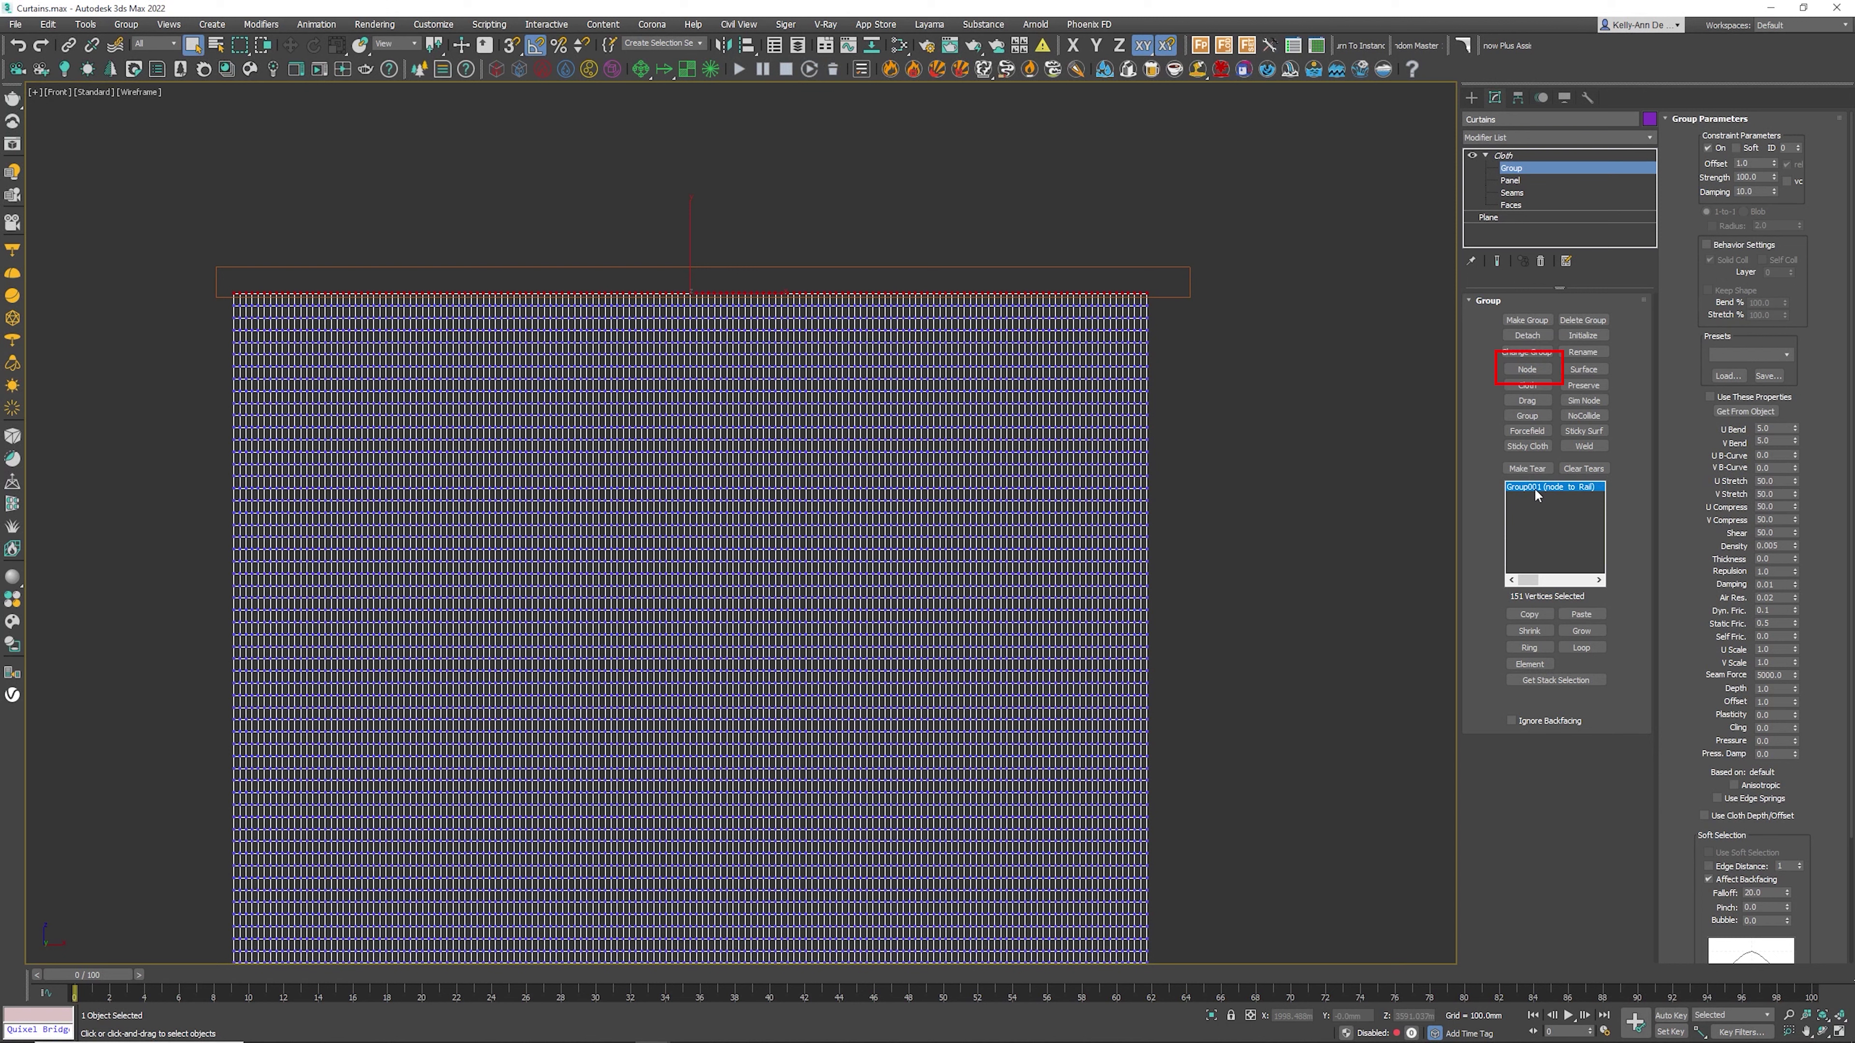
{"action": "left_click", "coordinate": [1506, 156]}
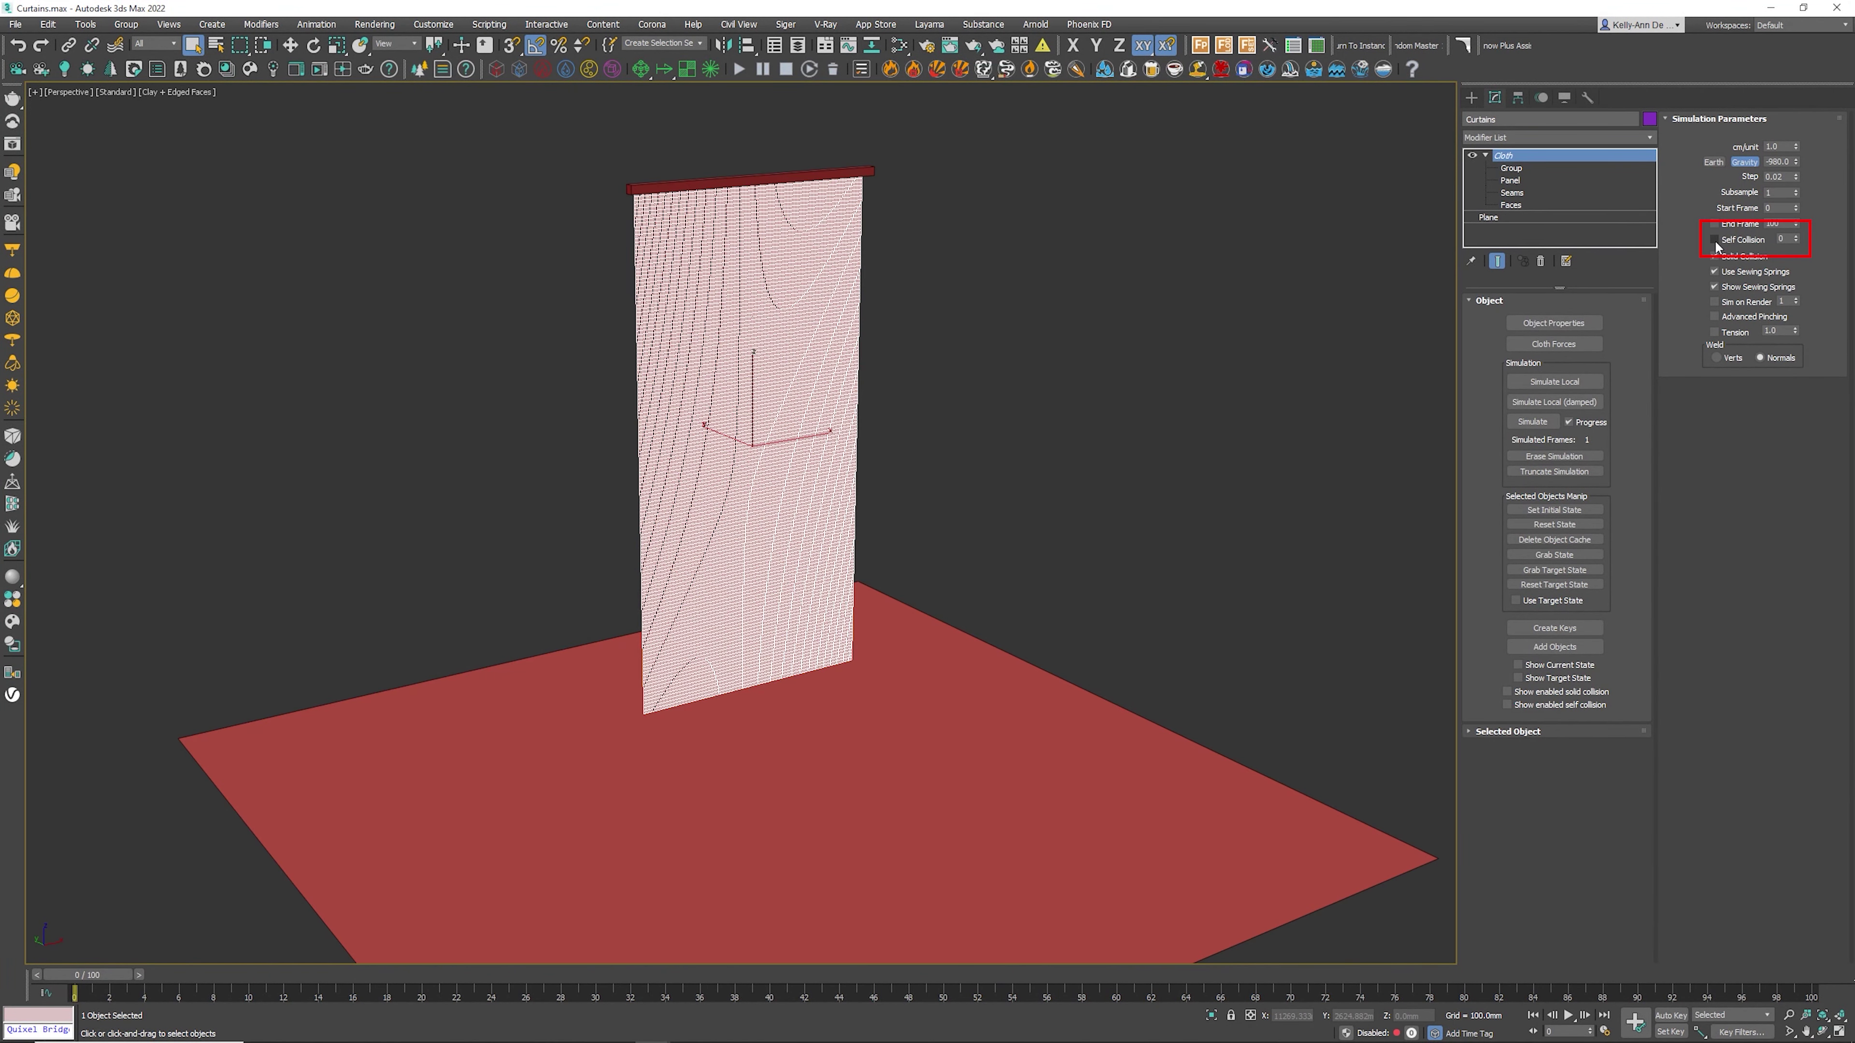
Enable Self Collision for the Curtains' cloth and run the simulation
{"action": "left_click", "coordinate": [1714, 240]}
{"action": "scroll", "coordinate": [686, 701], "scroll_direction": "up", "scroll_amount": 10}
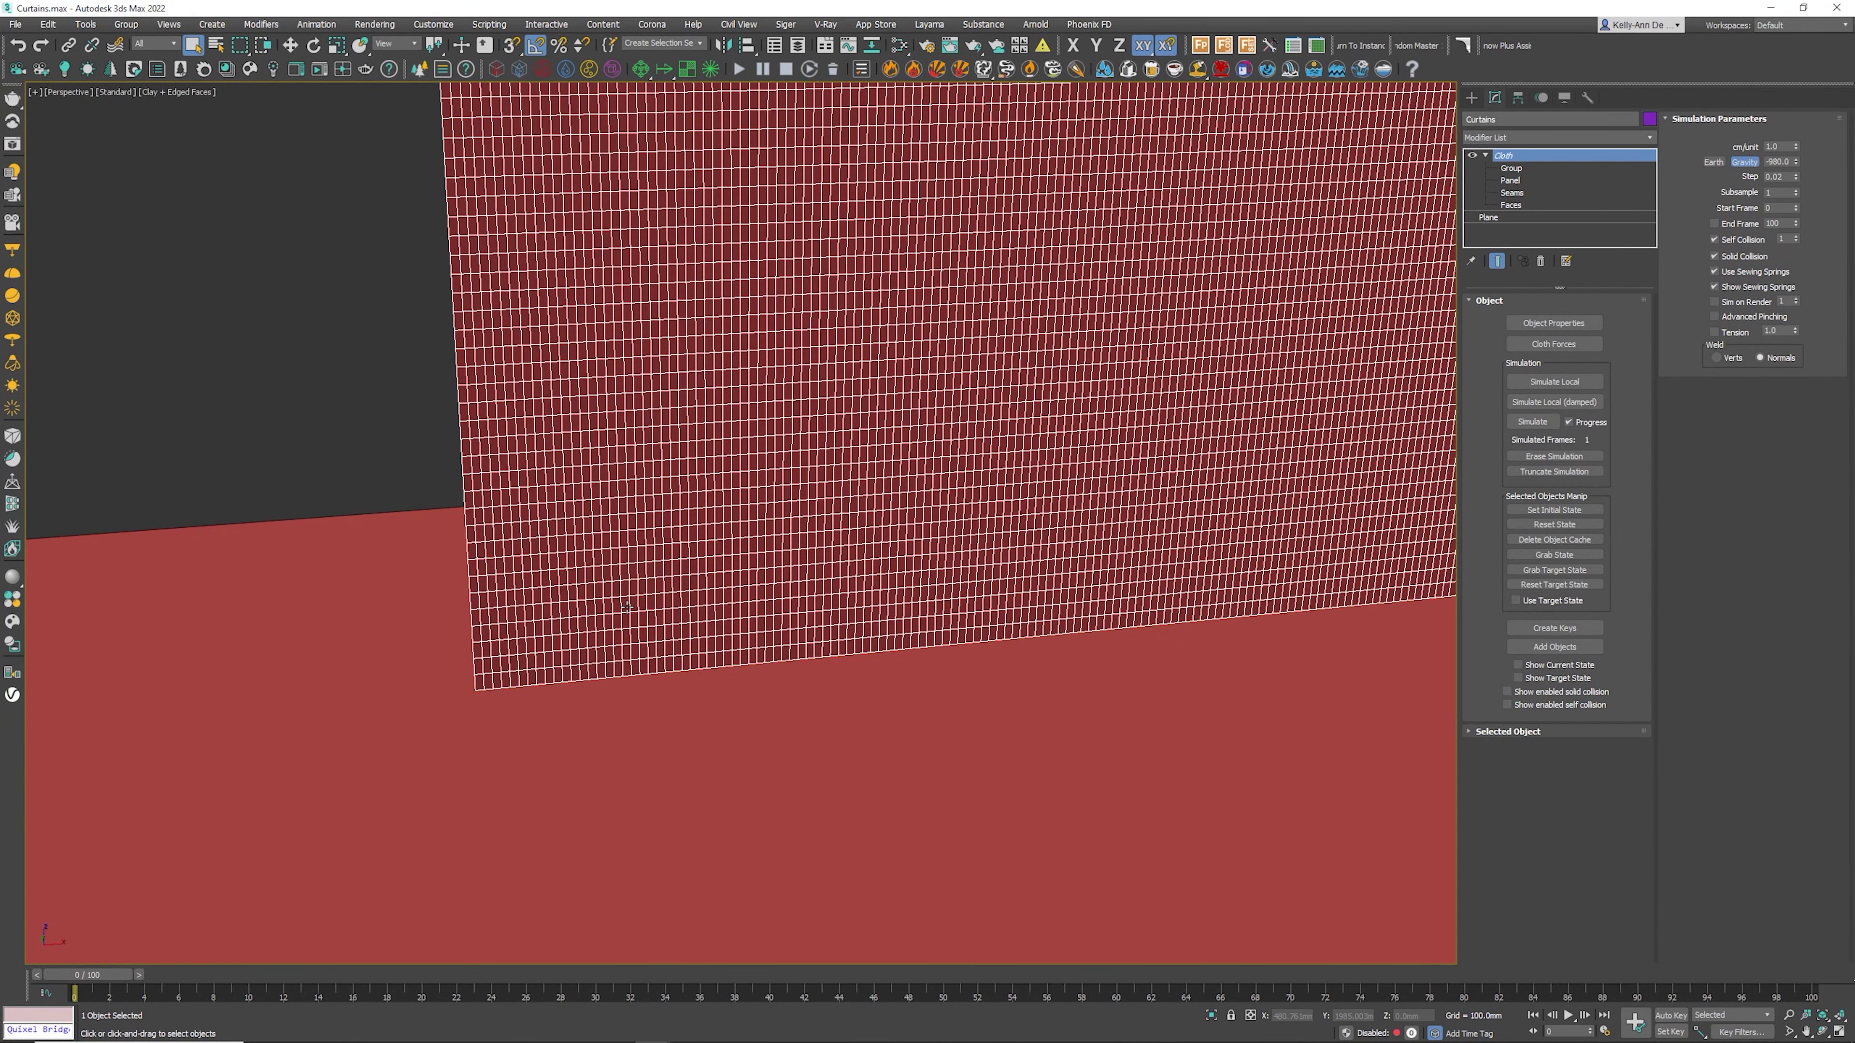
{"action": "scroll", "coordinate": [627, 606], "scroll_direction": "down", "scroll_amount": 10}
{"action": "middle_click_drag", "start_coordinate": [626, 607], "coordinate": [766, 624], "text": "alt"}
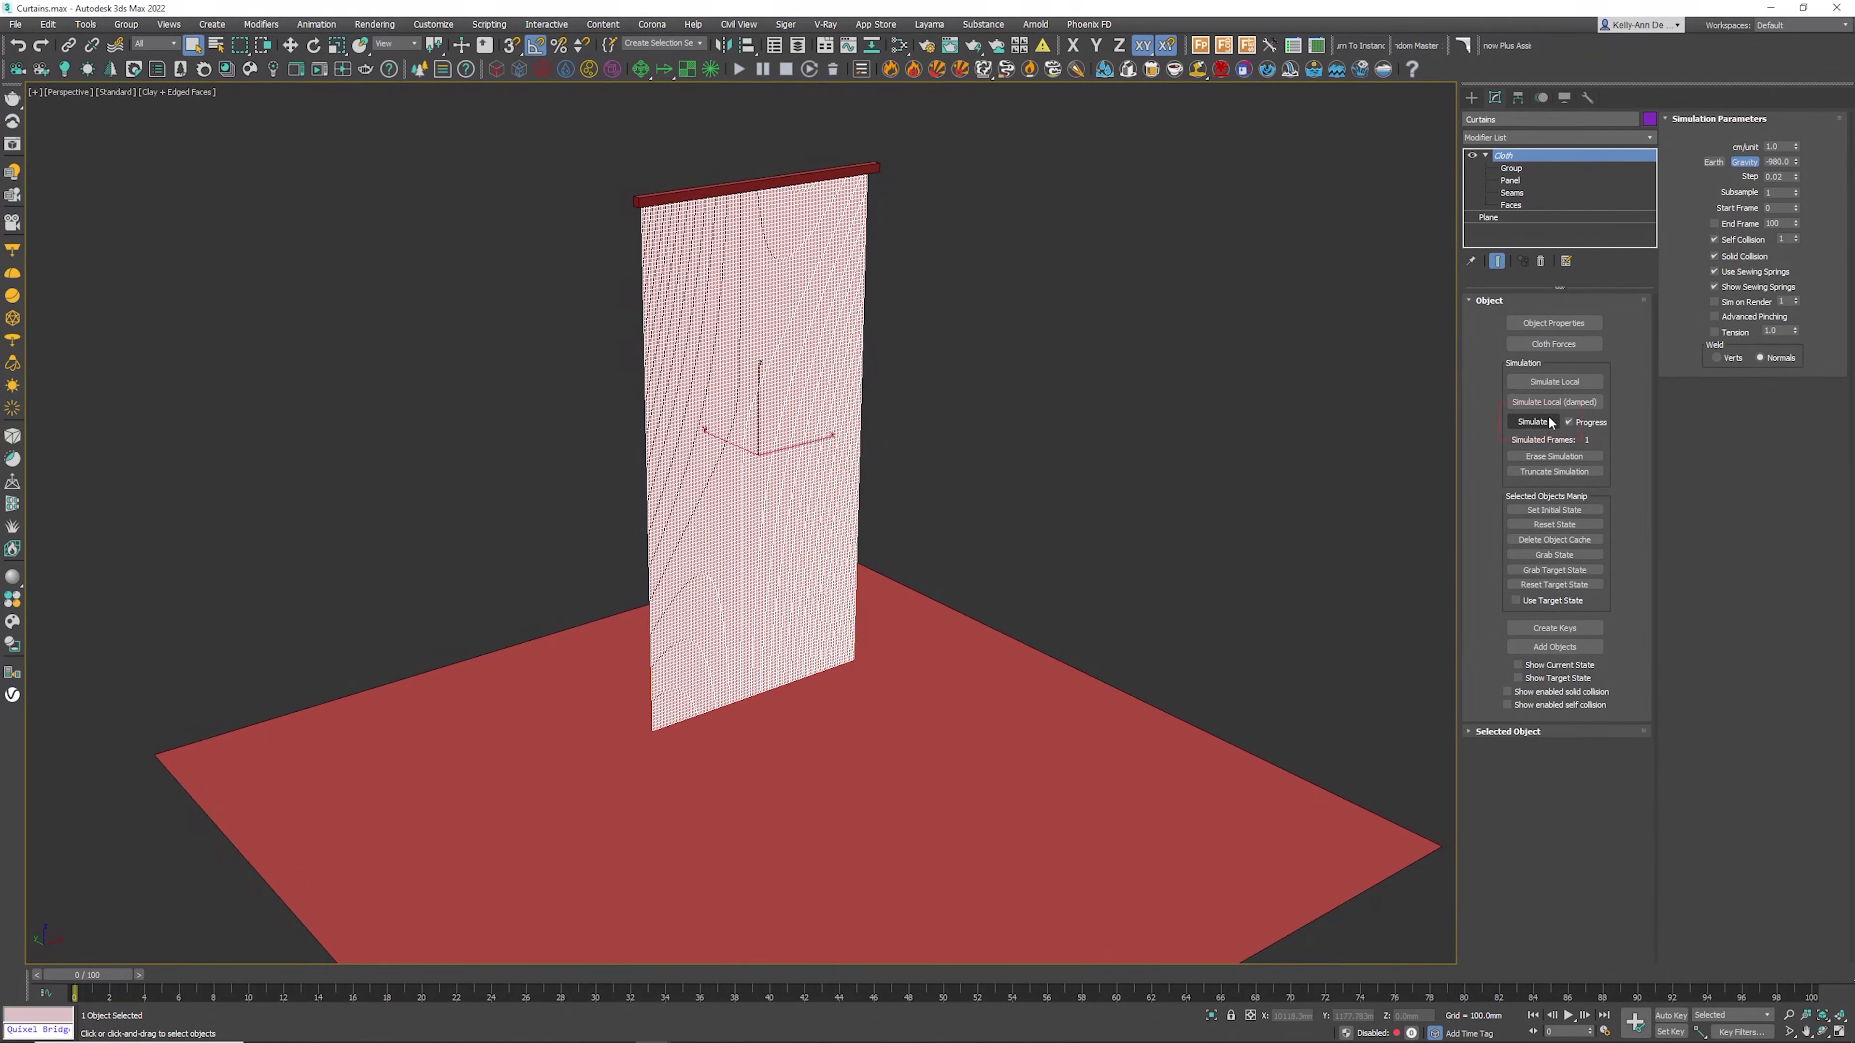
{"action": "left_click", "coordinate": [1532, 422]}
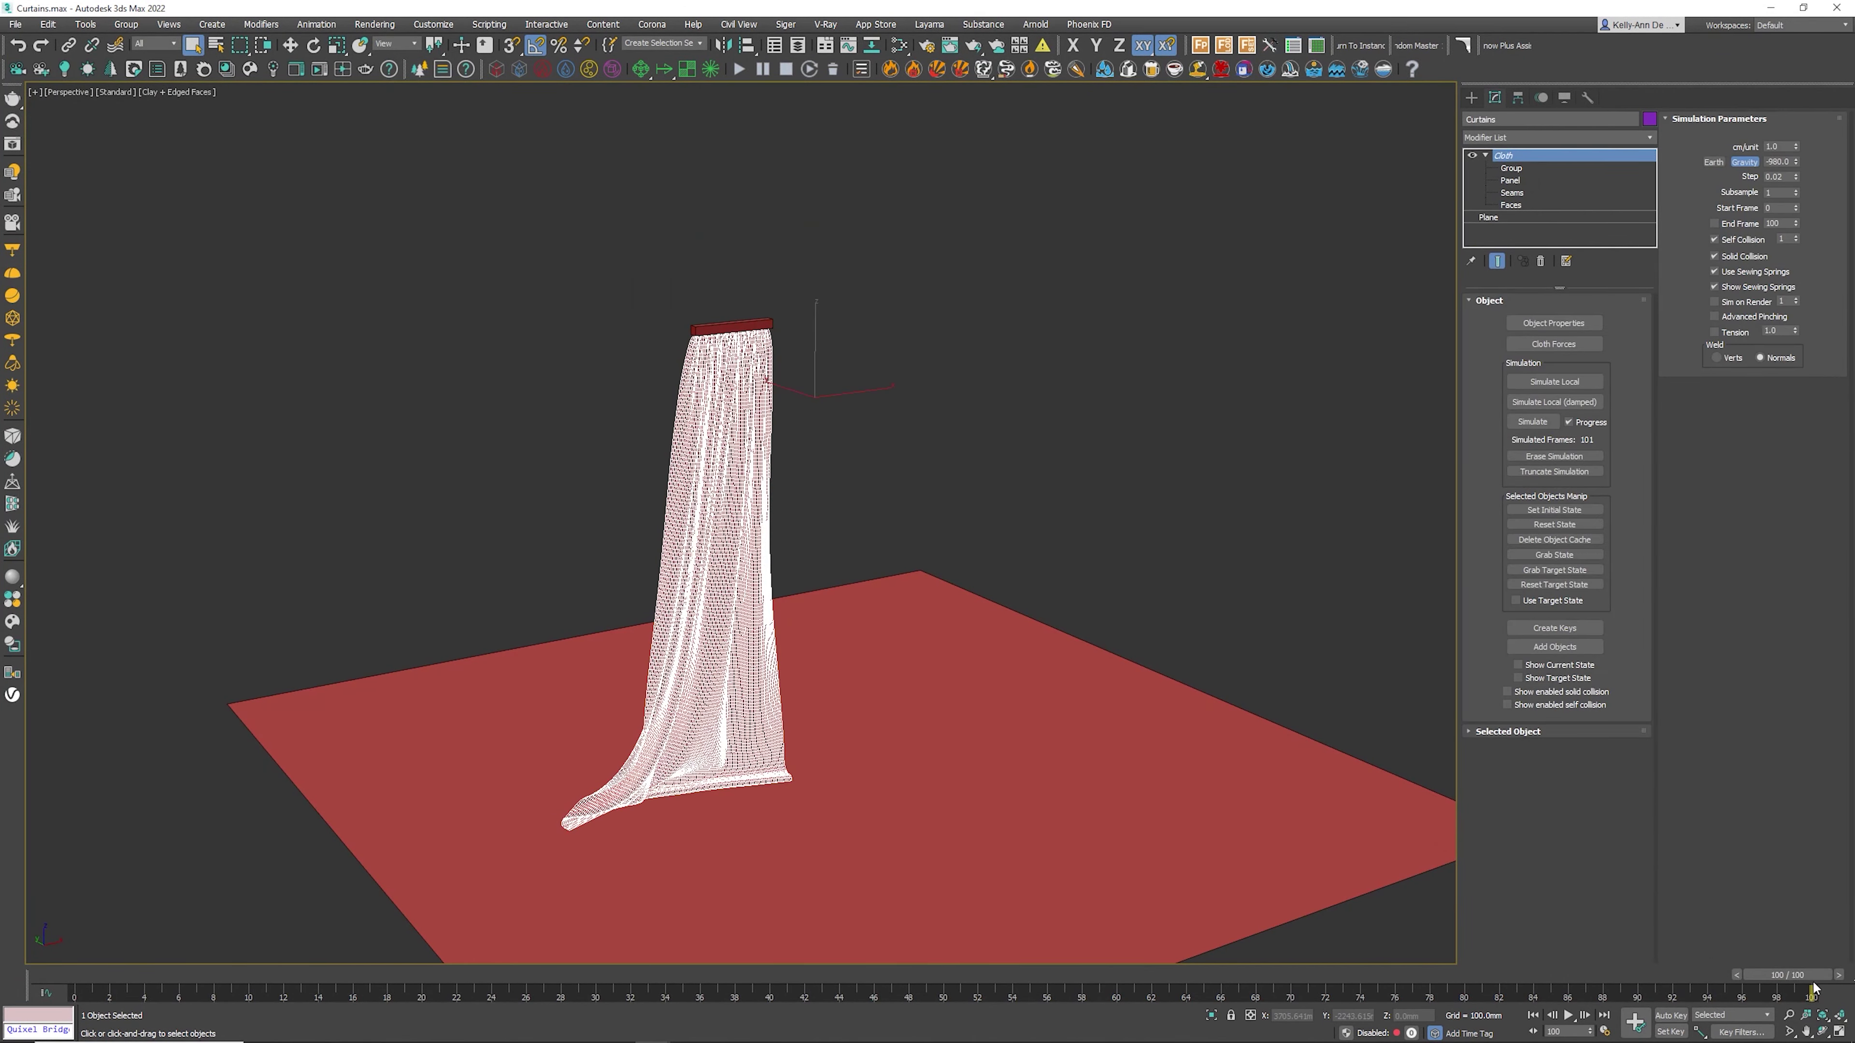
Play back and scrub through the simulation to examine how the curtain gathers and drapes on the floor
{"action": "left_click_drag", "start_coordinate": [1813, 988], "coordinate": [130, 930]}
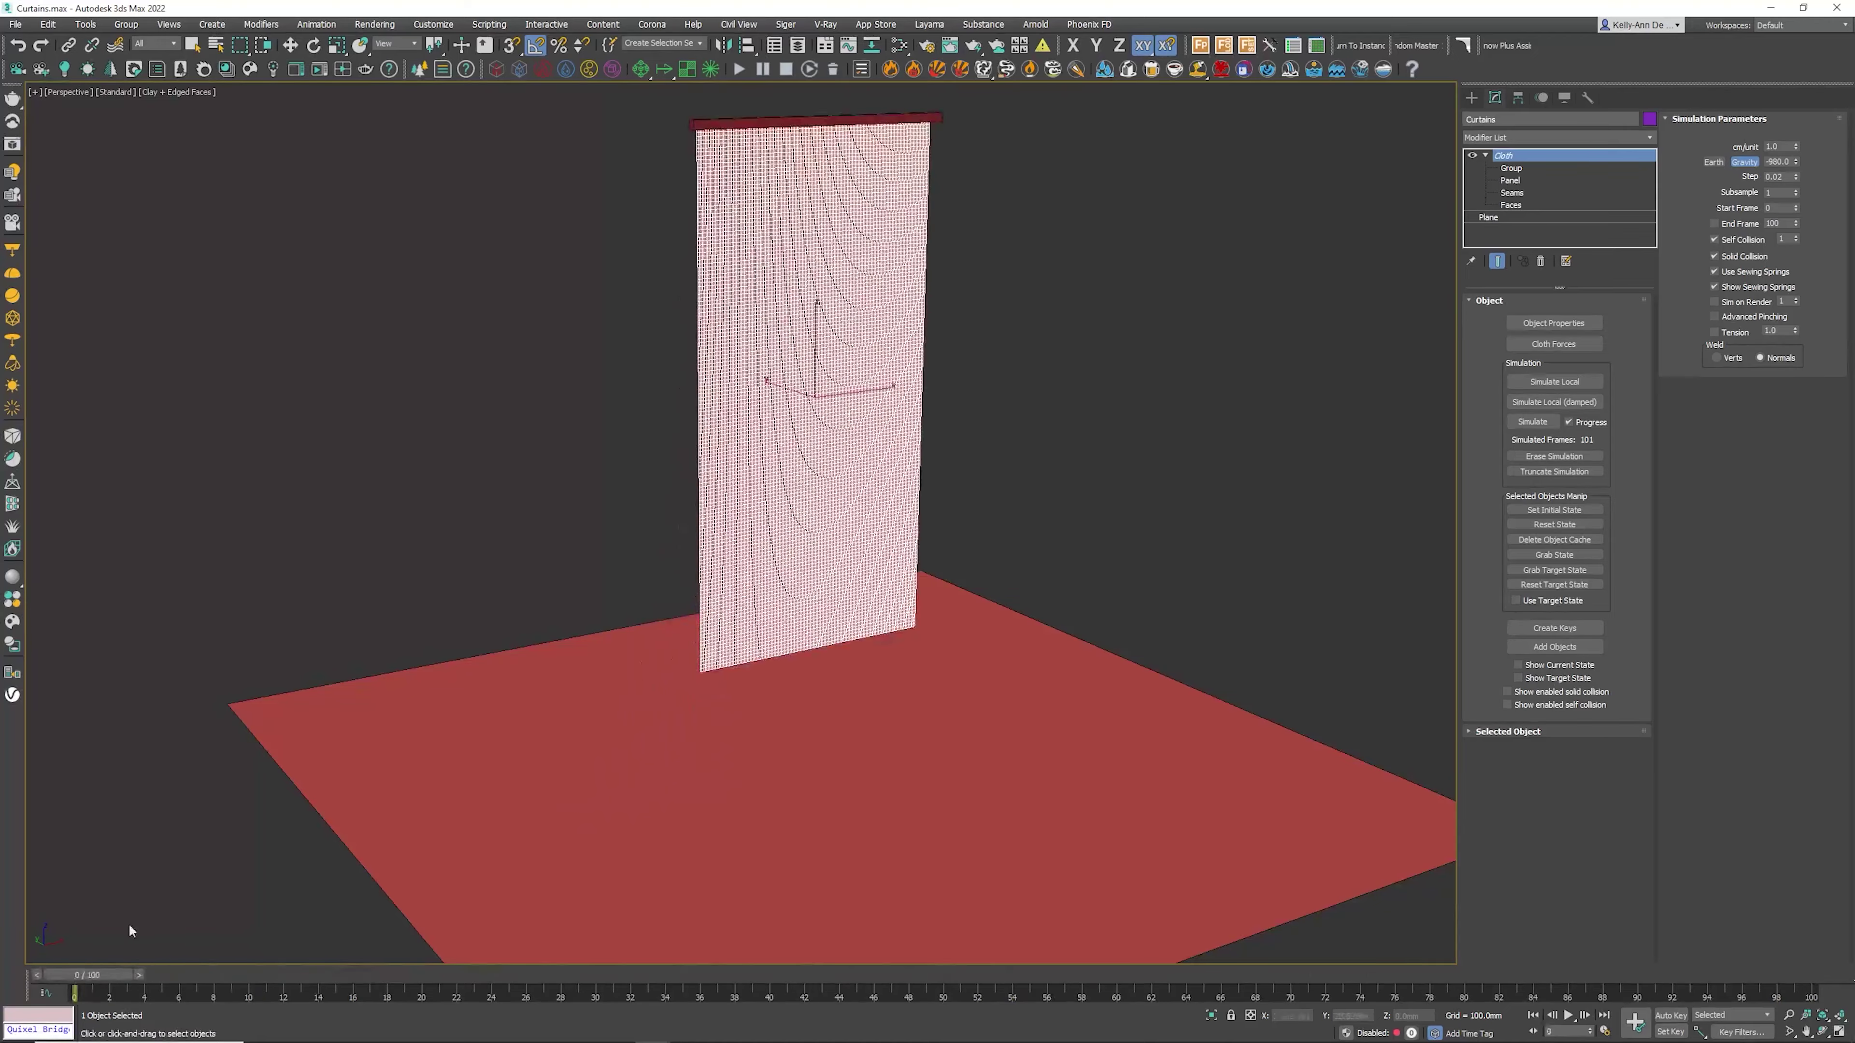
{"action": "left_click", "coordinate": [130, 930]}
{"action": "middle_click_drag", "start_coordinate": [700, 476], "coordinate": [782, 557], "text": "alt"}
{"action": "left_click", "coordinate": [1568, 1015]}
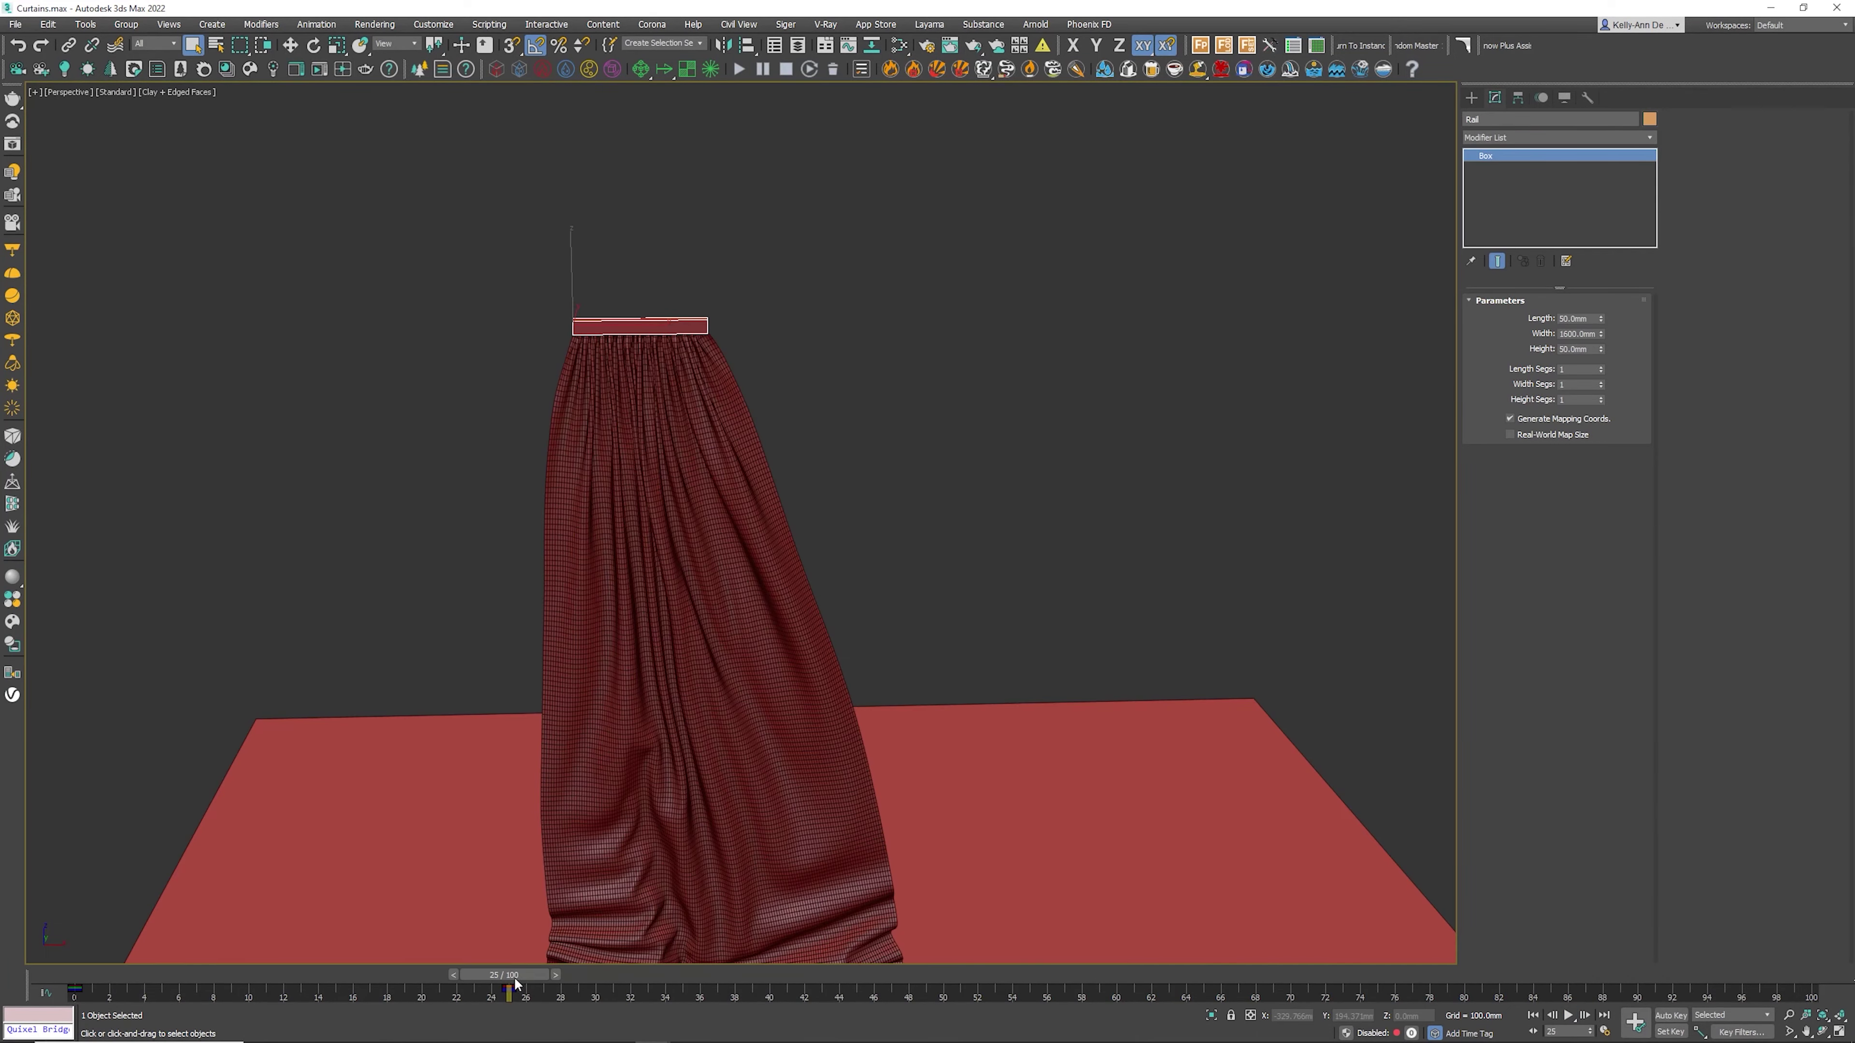
{"action": "left_click_drag", "start_coordinate": [514, 984], "coordinate": [839, 987]}
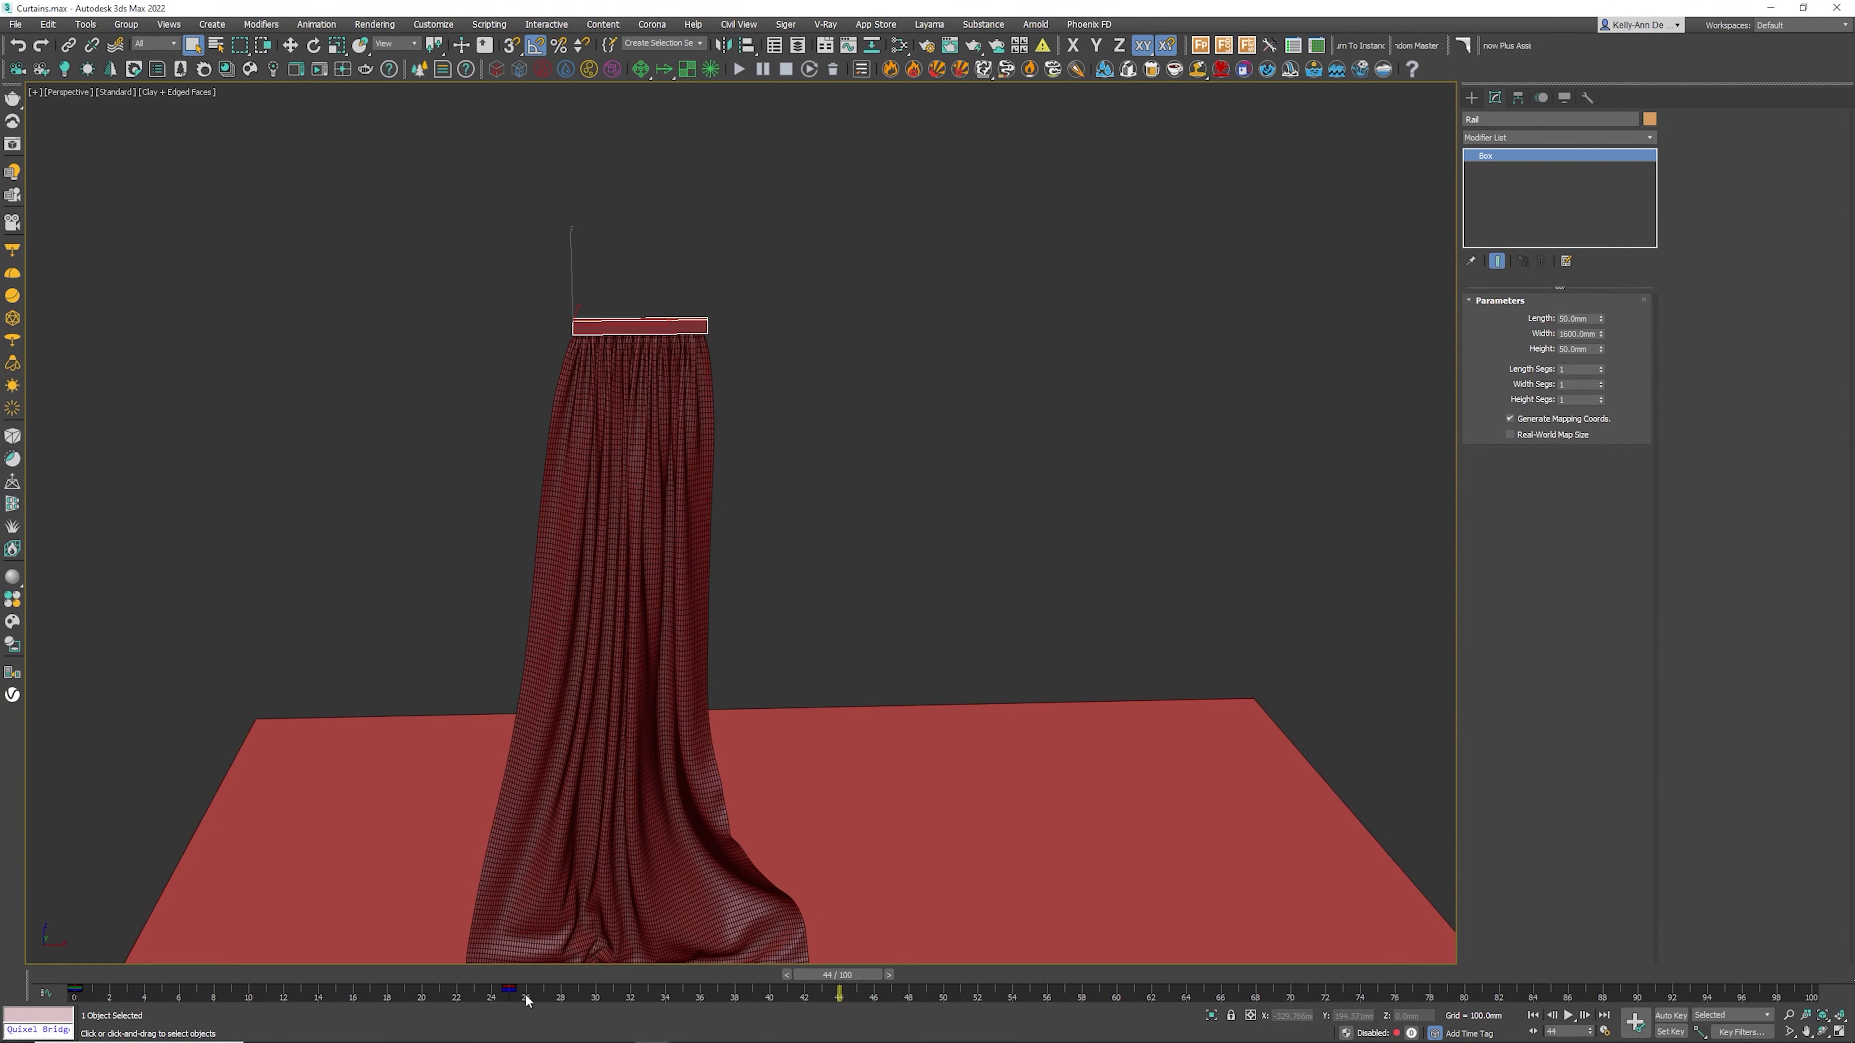
{"action": "left_click_drag", "start_coordinate": [528, 1001], "coordinate": [204, 983]}
{"action": "left_click_drag", "start_coordinate": [65, 969], "coordinate": [82, 986]}
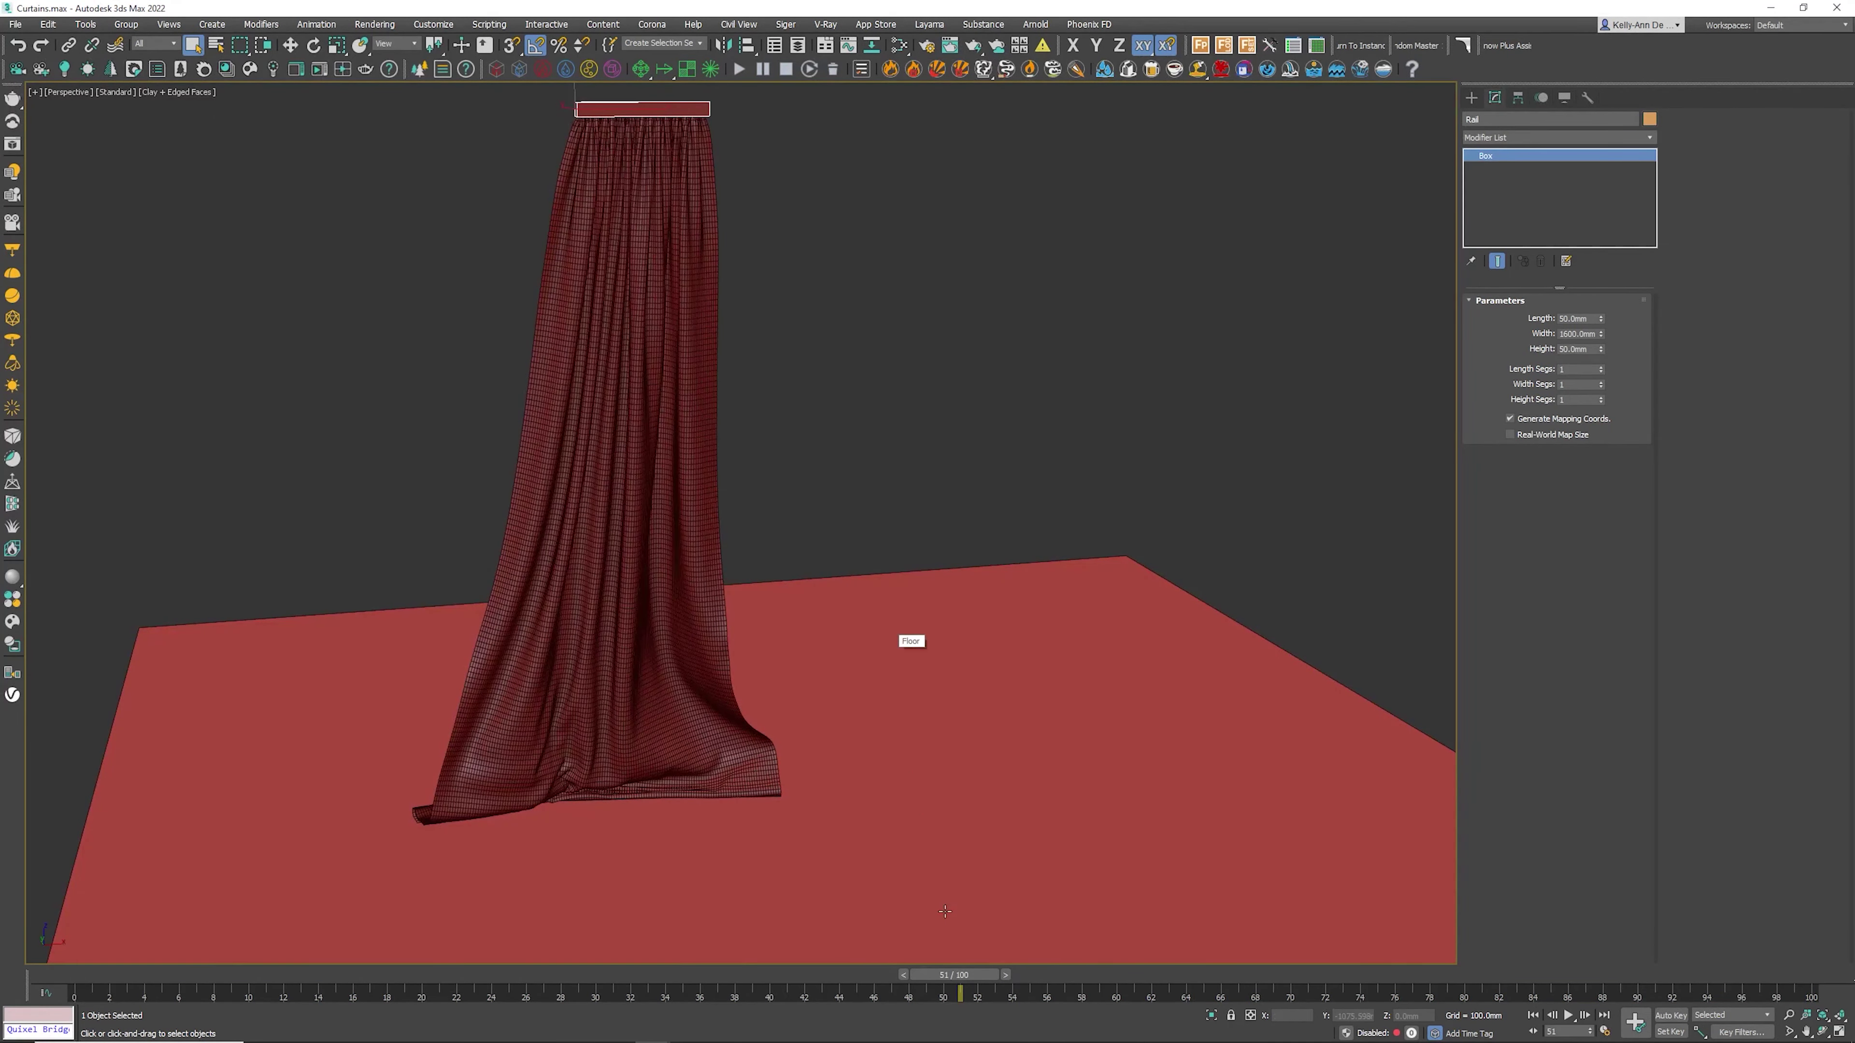
{"action": "left_click_drag", "start_coordinate": [948, 974], "coordinate": [787, 972]}
Set the Curtains' initial cloth state from the draped shape at frame 70 and return to frame 0
{"action": "left_click_drag", "start_coordinate": [924, 964], "coordinate": [1295, 972]}
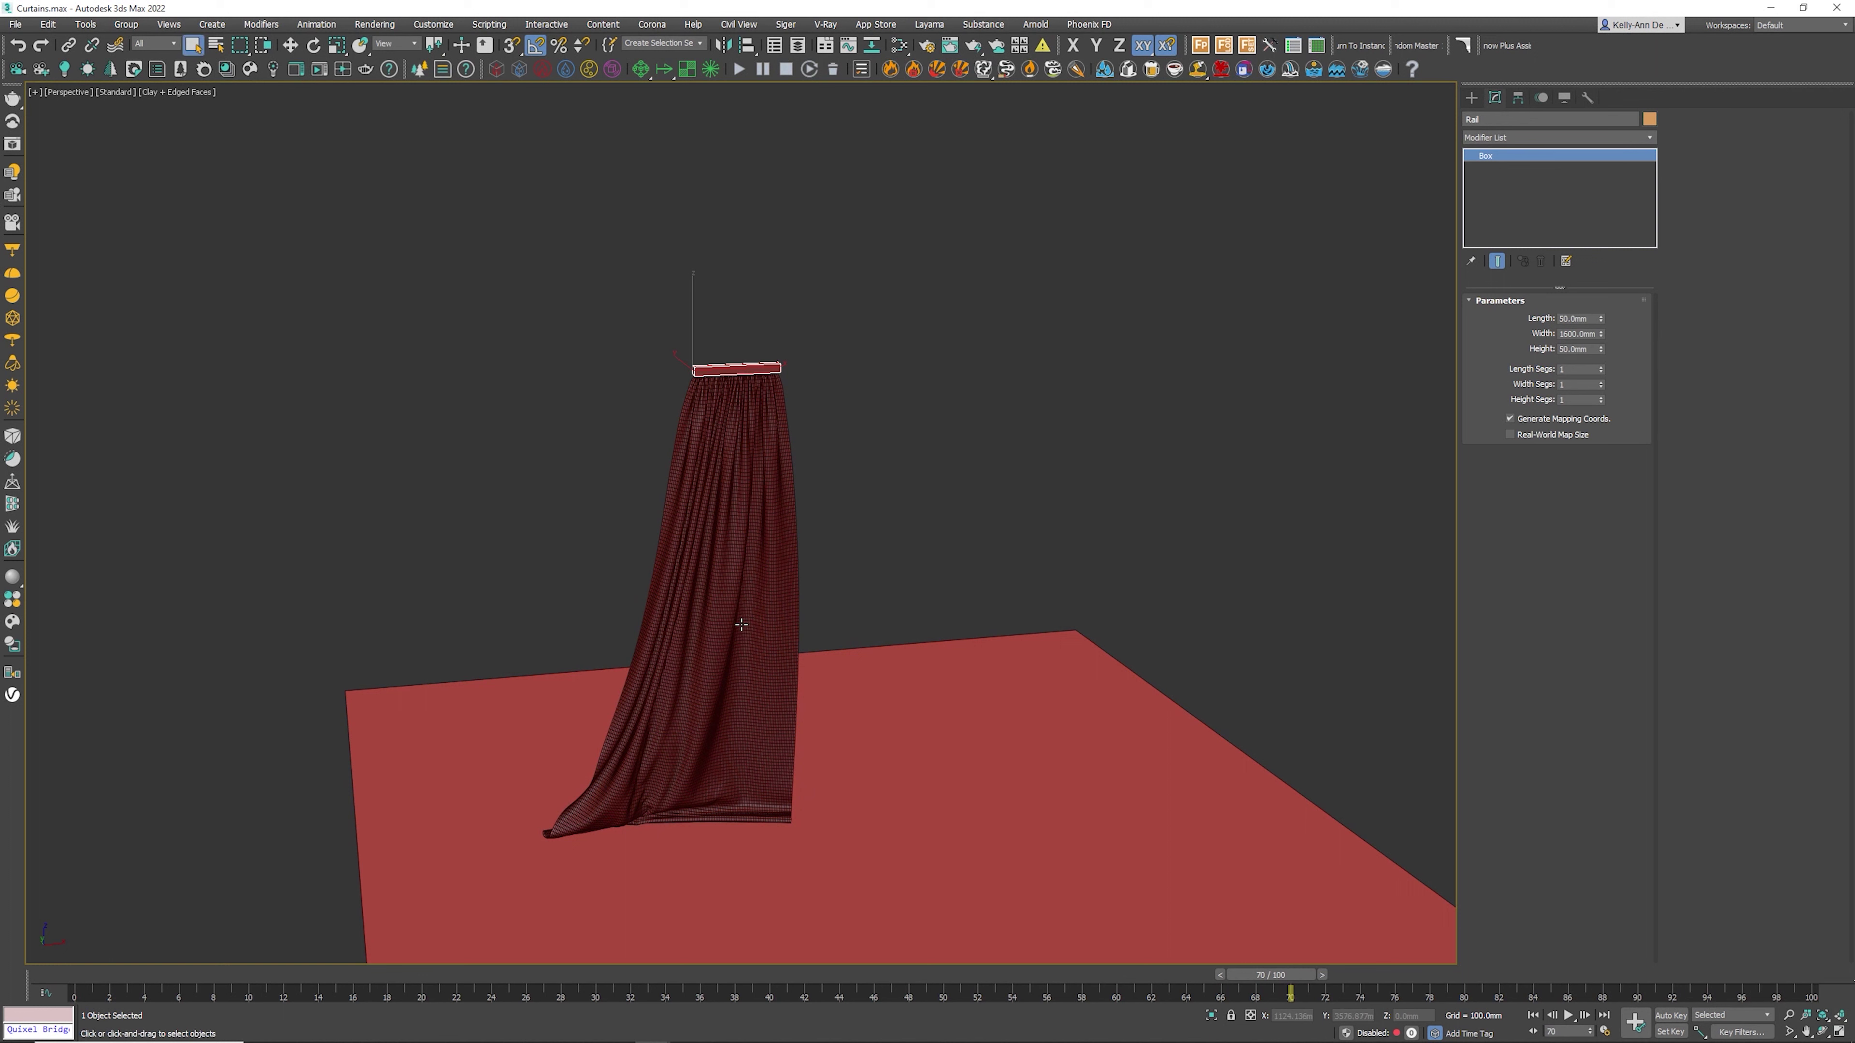
{"action": "left_click", "coordinate": [767, 543]}
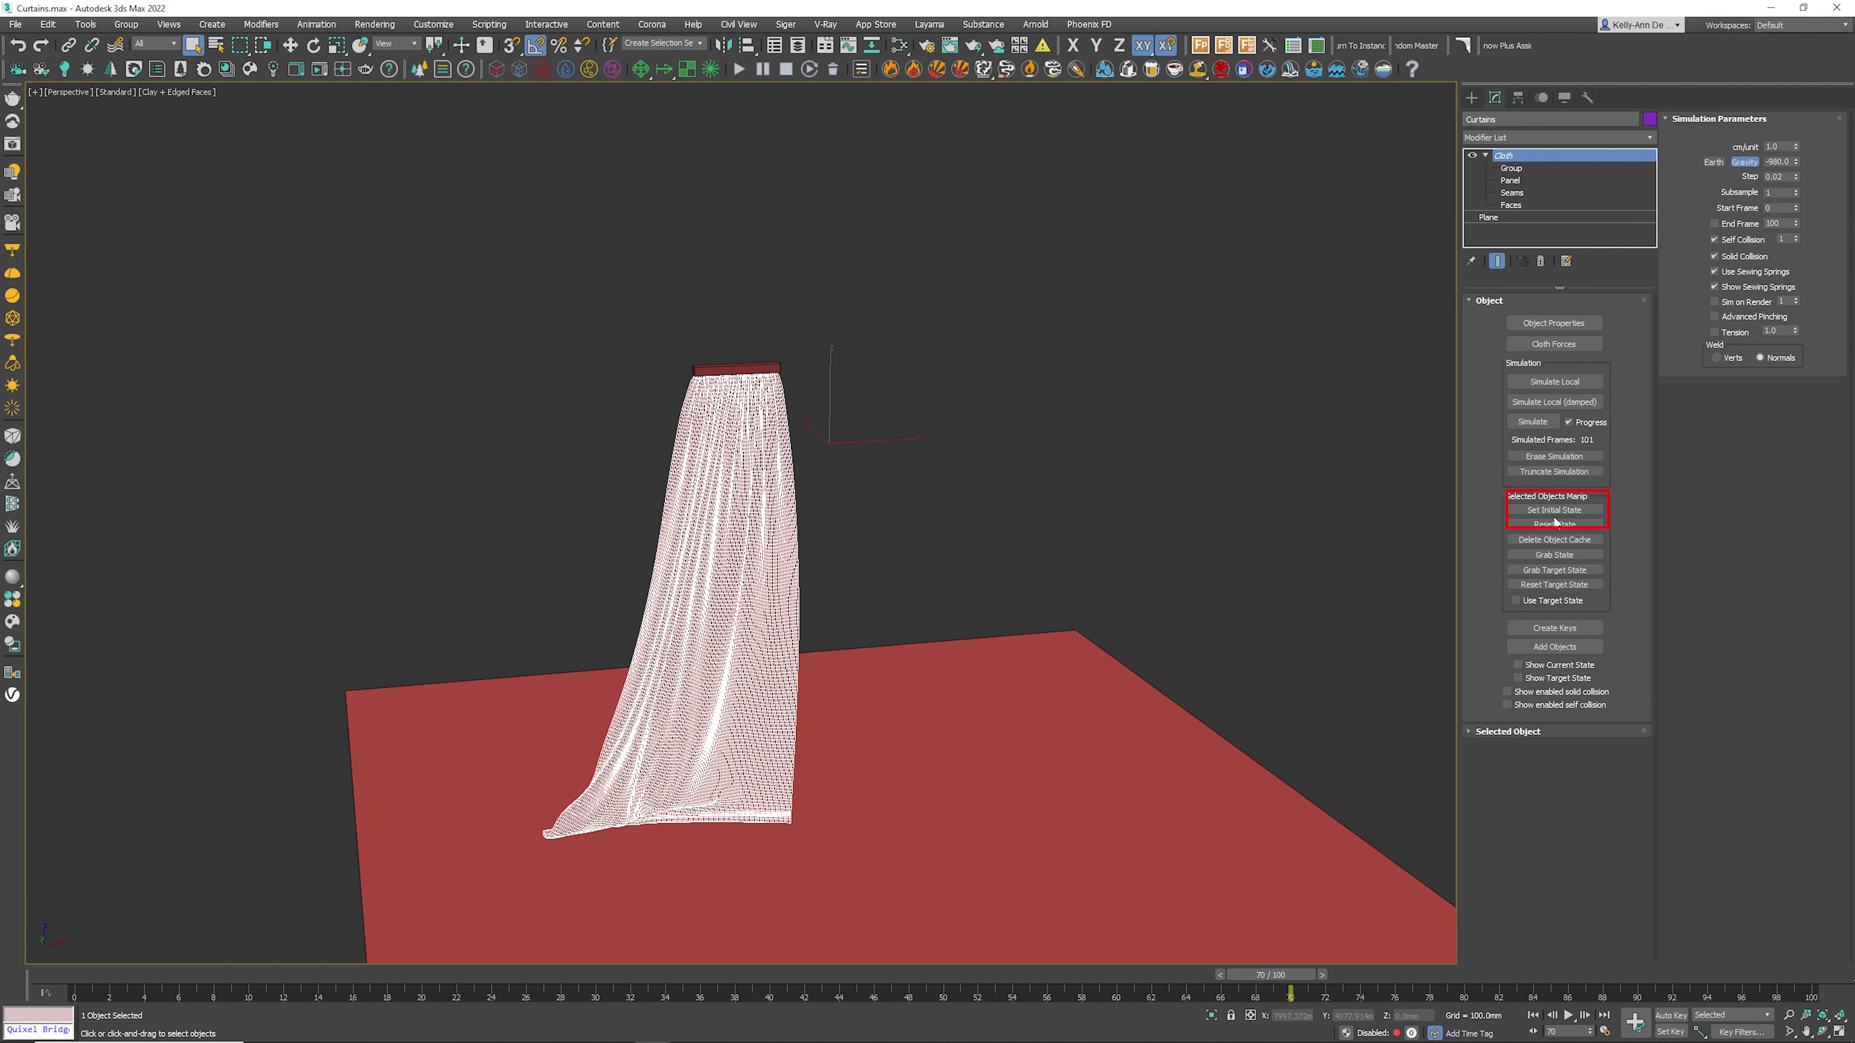
{"action": "mouse_move", "coordinate": [1271, 975]}
{"action": "left_mouse_down"}
{"action": "mouse_move", "coordinate": [646, 974]}
{"action": "mouse_move", "coordinate": [1555, 949]}
{"action": "mouse_move", "coordinate": [804, 949]}
{"action": "mouse_move", "coordinate": [651, 920]}
{"action": "mouse_move", "coordinate": [1707, 957]}
{"action": "mouse_move", "coordinate": [110, 904]}
{"action": "left_mouse_up"}
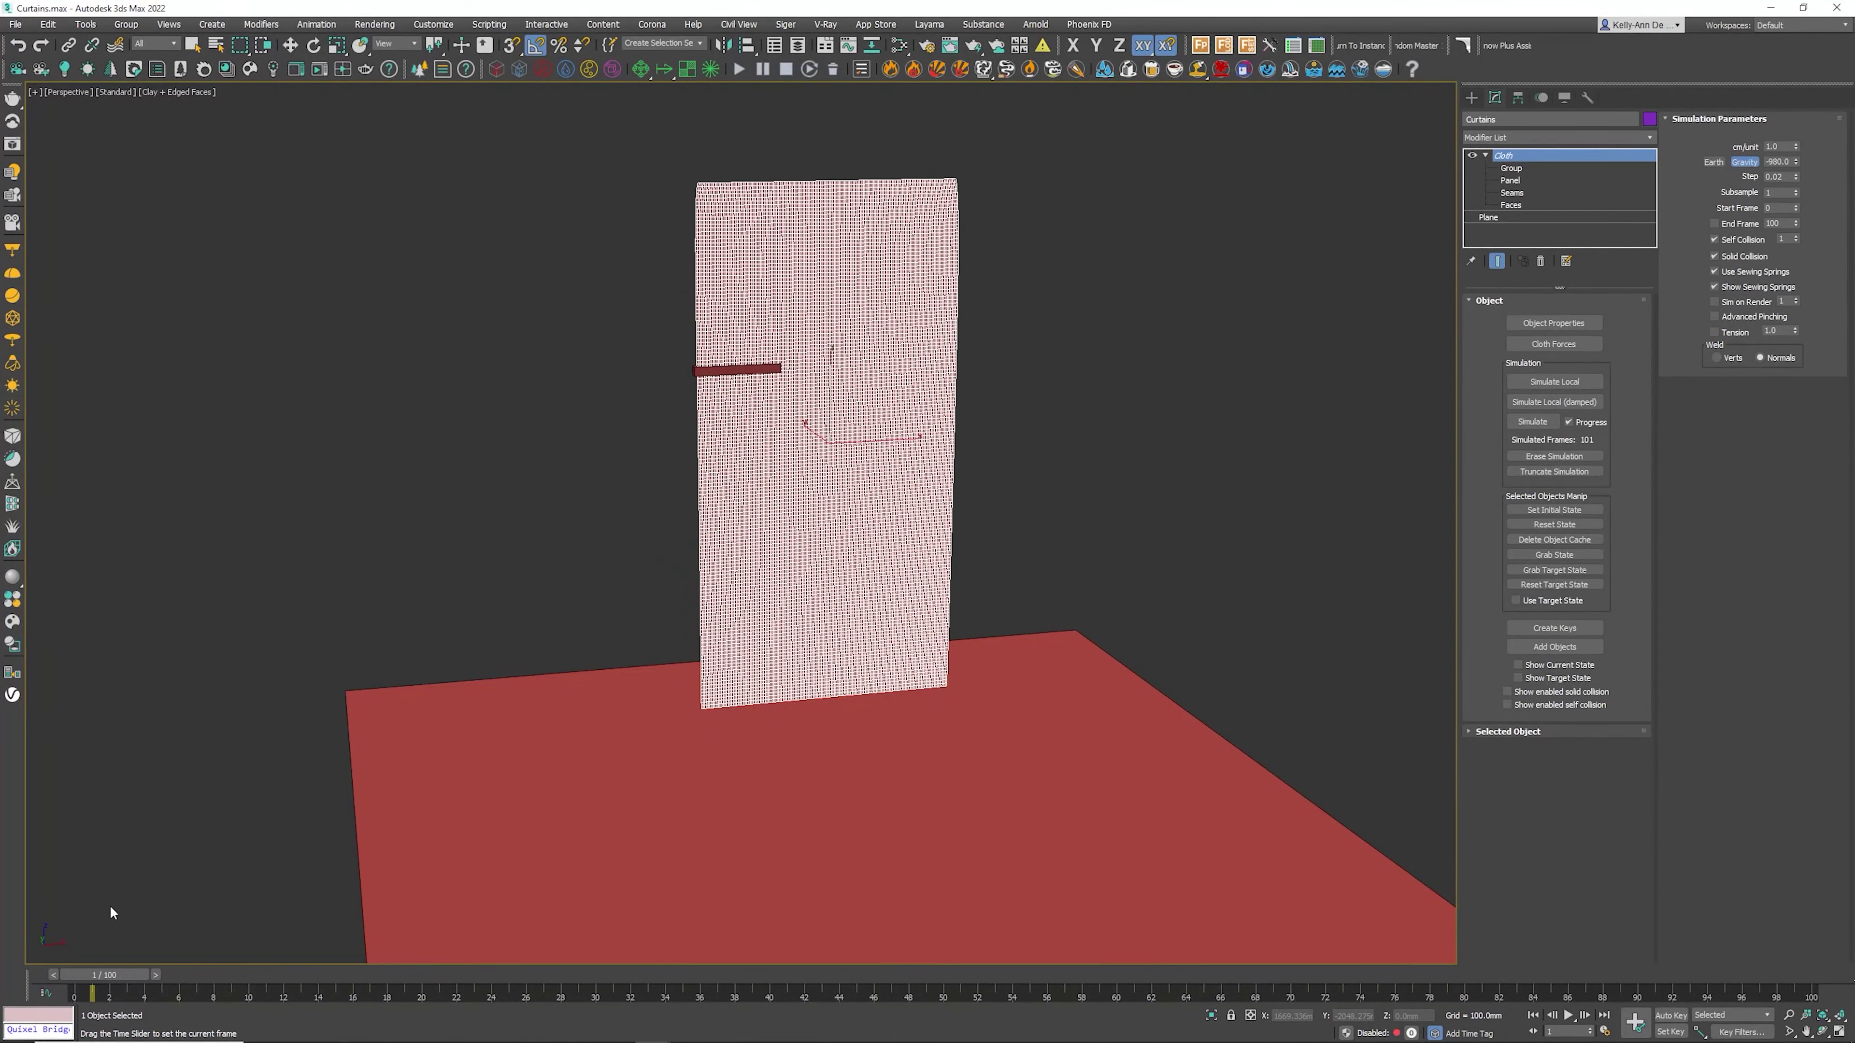
{"action": "left_click", "coordinate": [54, 974]}
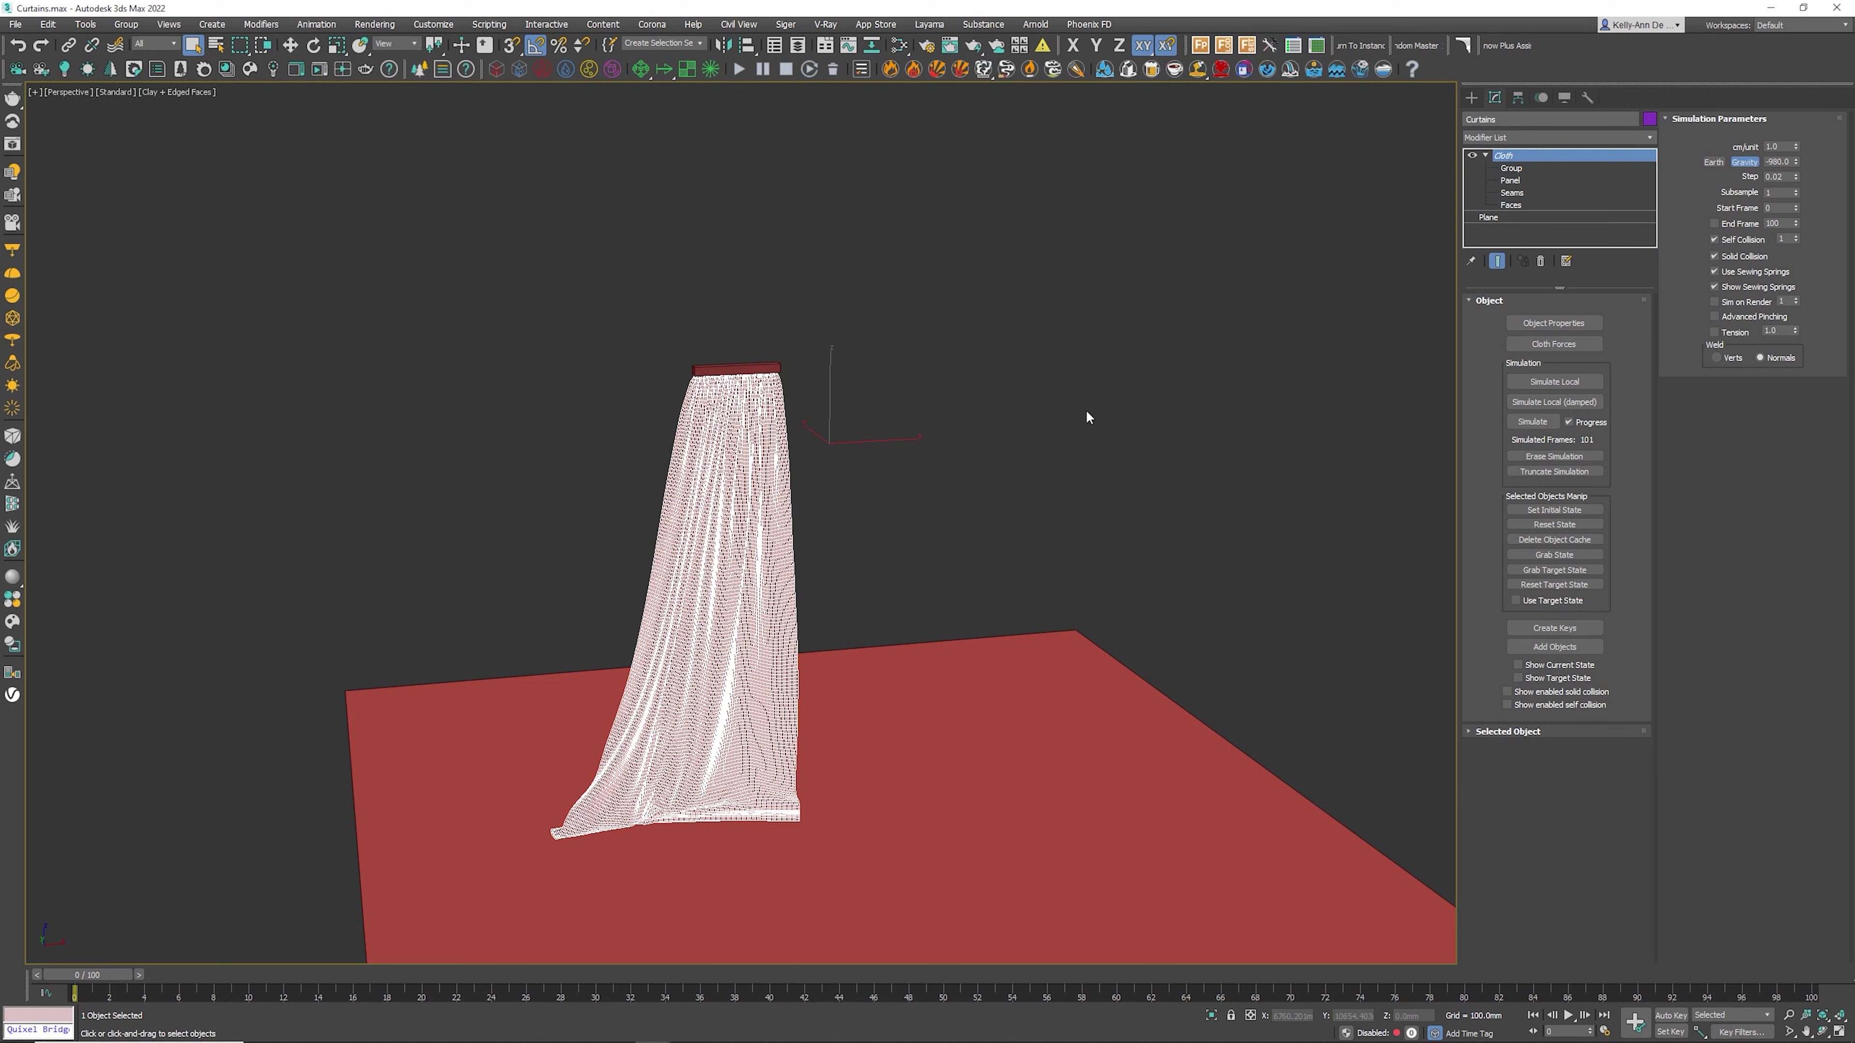
Create a Wind force space warp beside the draped curtain
{"action": "left_click", "coordinate": [1471, 97]}
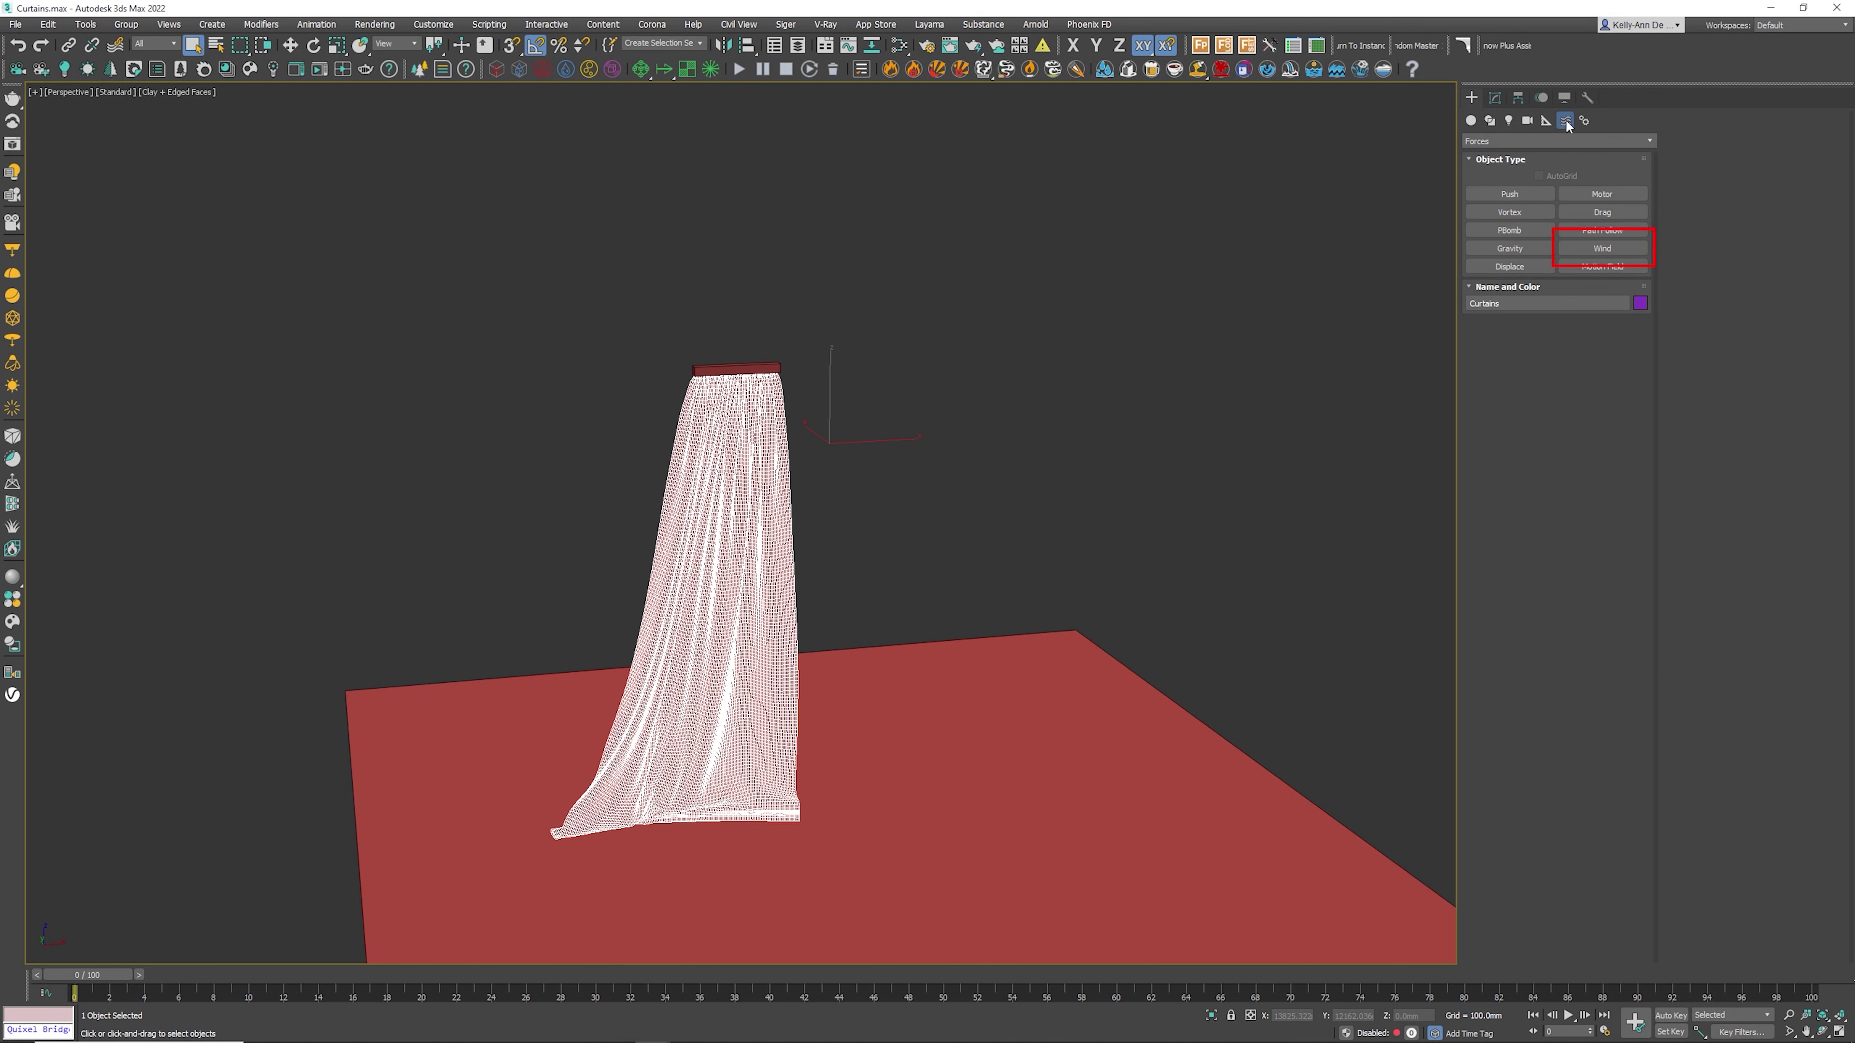
{"action": "left_click", "coordinate": [1605, 251]}
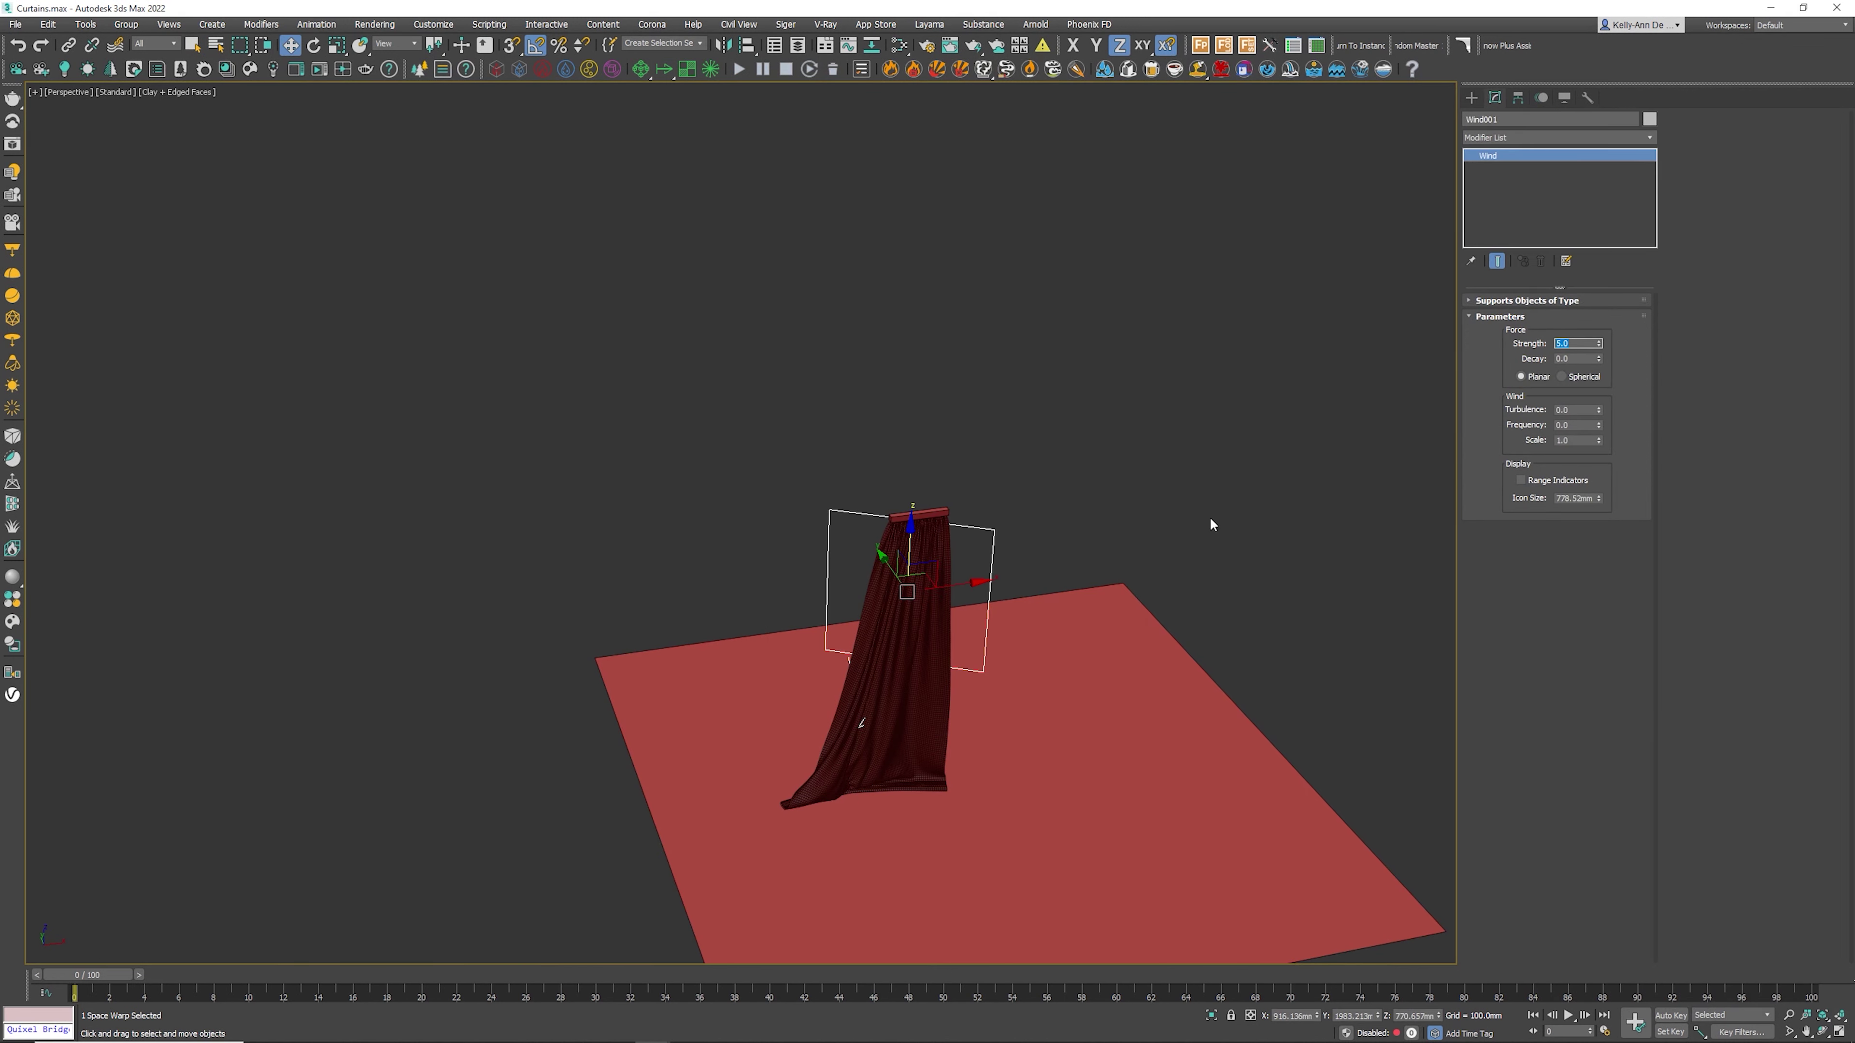
{"action": "middle_click_drag", "start_coordinate": [1210, 524], "coordinate": [944, 613], "text": "alt"}
Add Wind001 to the Curtains' simulation through Cloth Forces and accept the dialog
{"action": "left_click", "coordinate": [946, 620]}
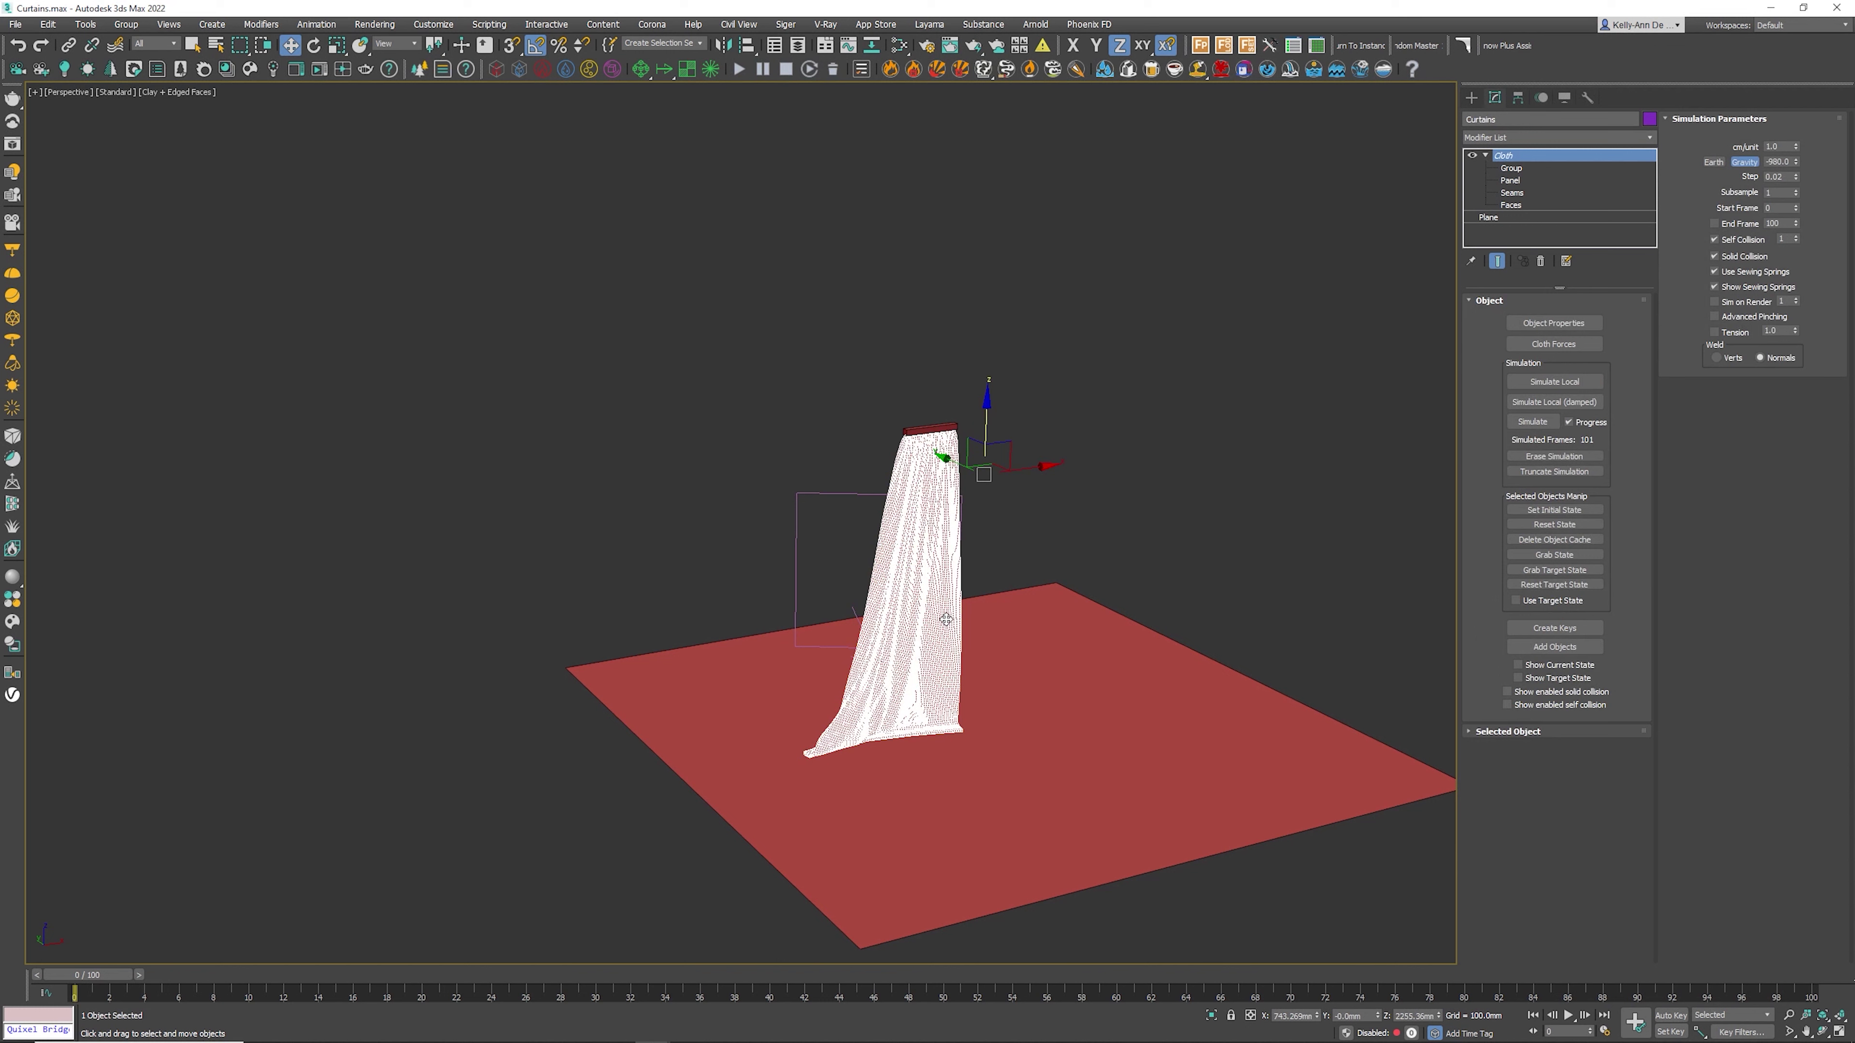
{"action": "left_click", "coordinate": [1554, 344]}
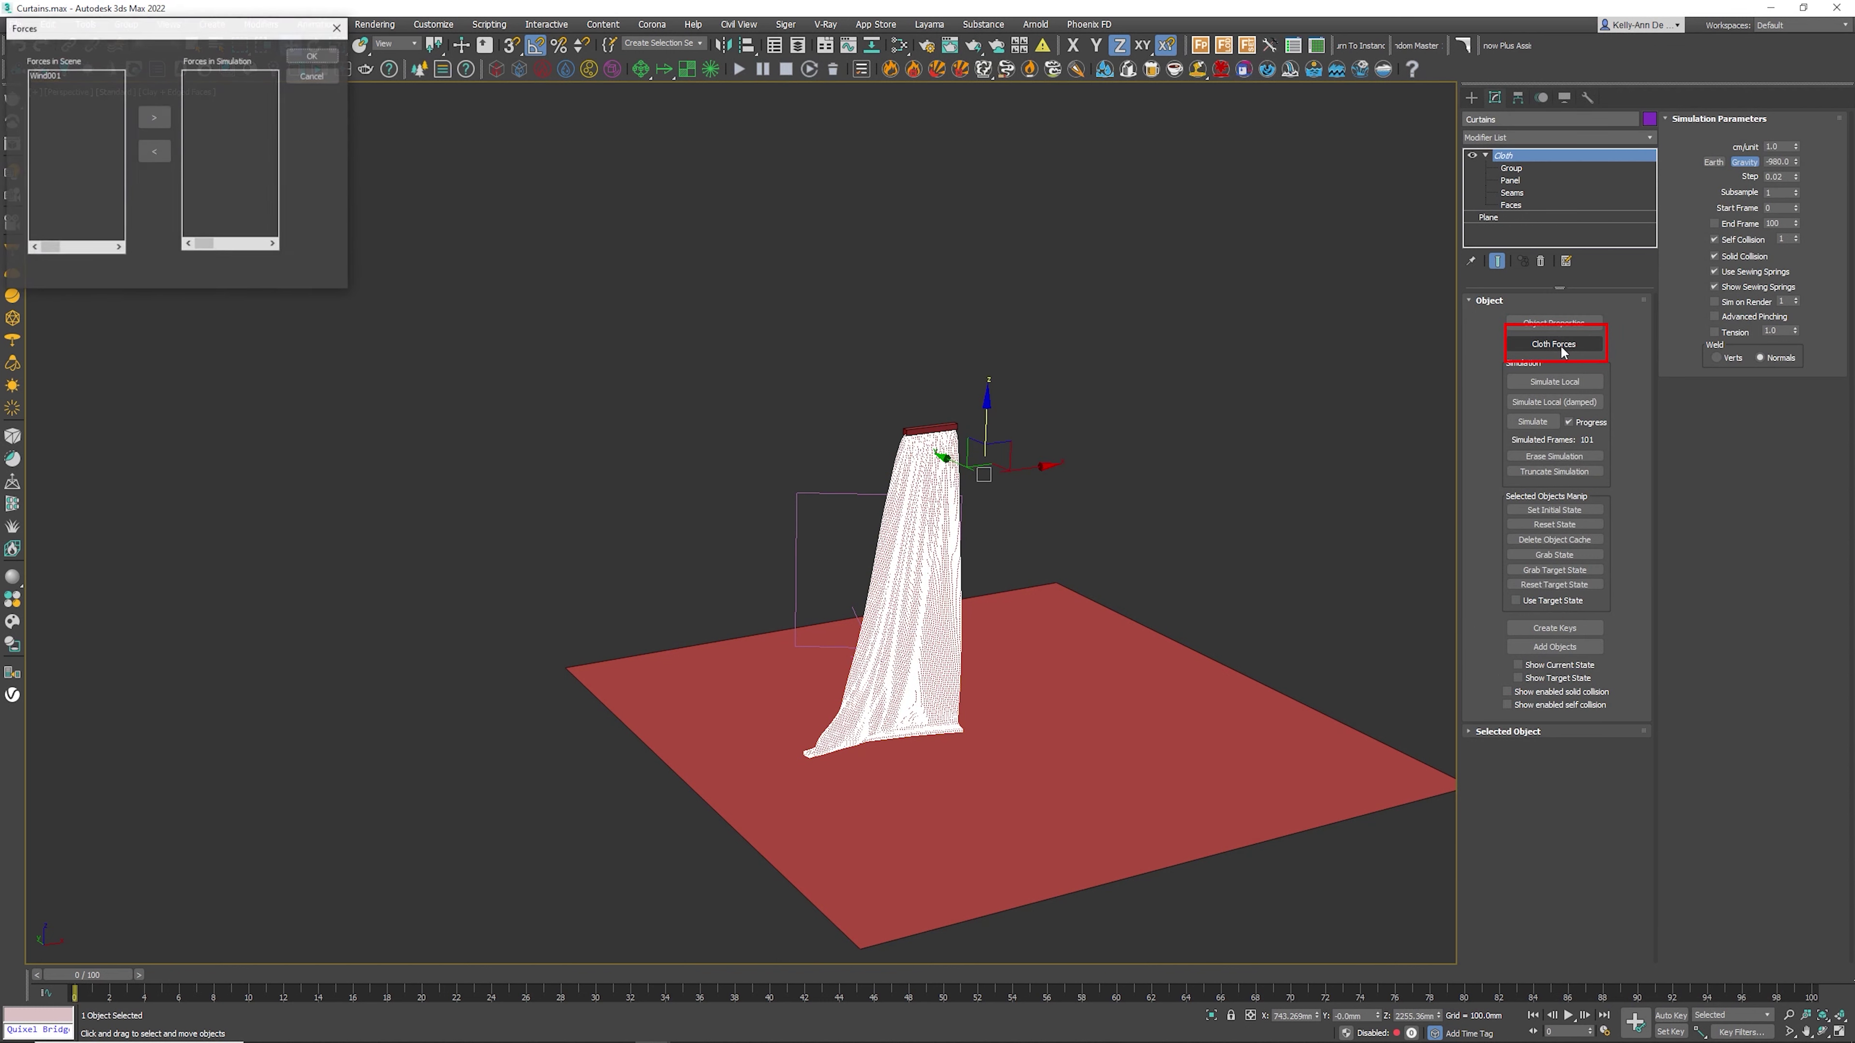
{"action": "left_click", "coordinate": [44, 78]}
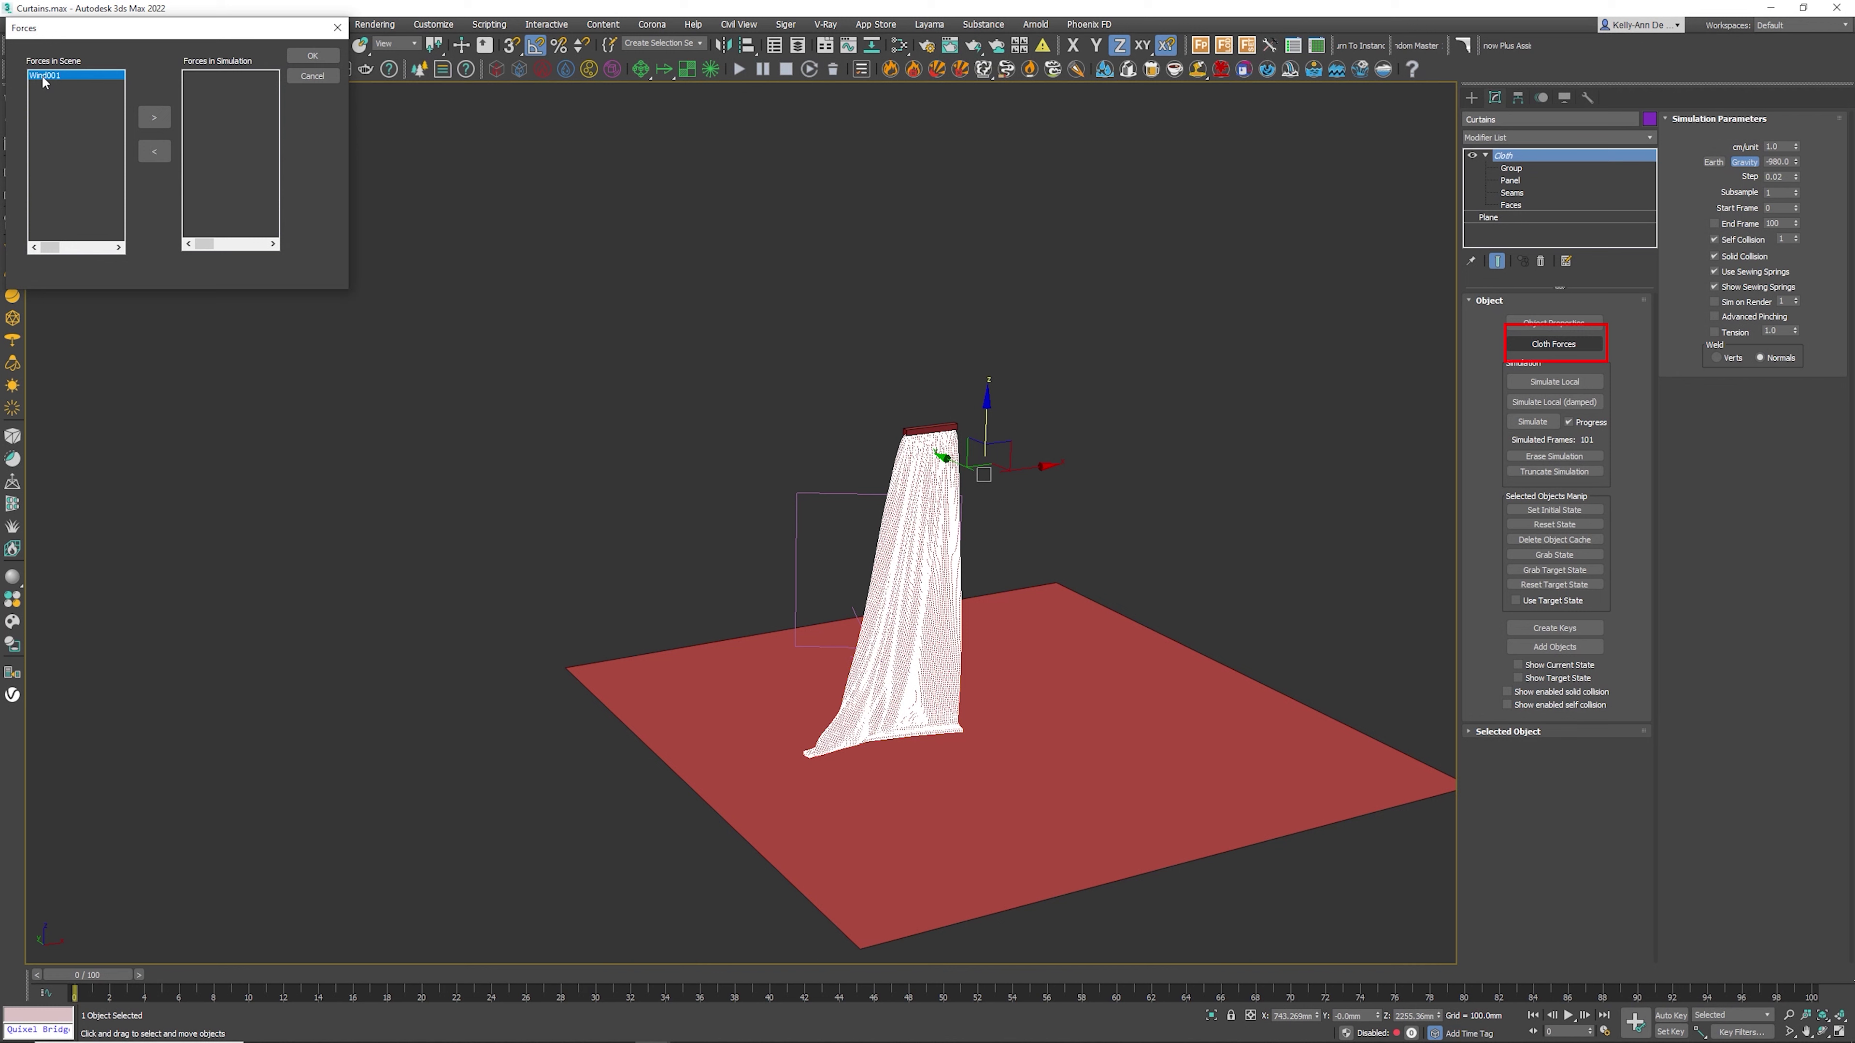
{"action": "left_click", "coordinate": [155, 118]}
{"action": "left_click", "coordinate": [312, 56]}
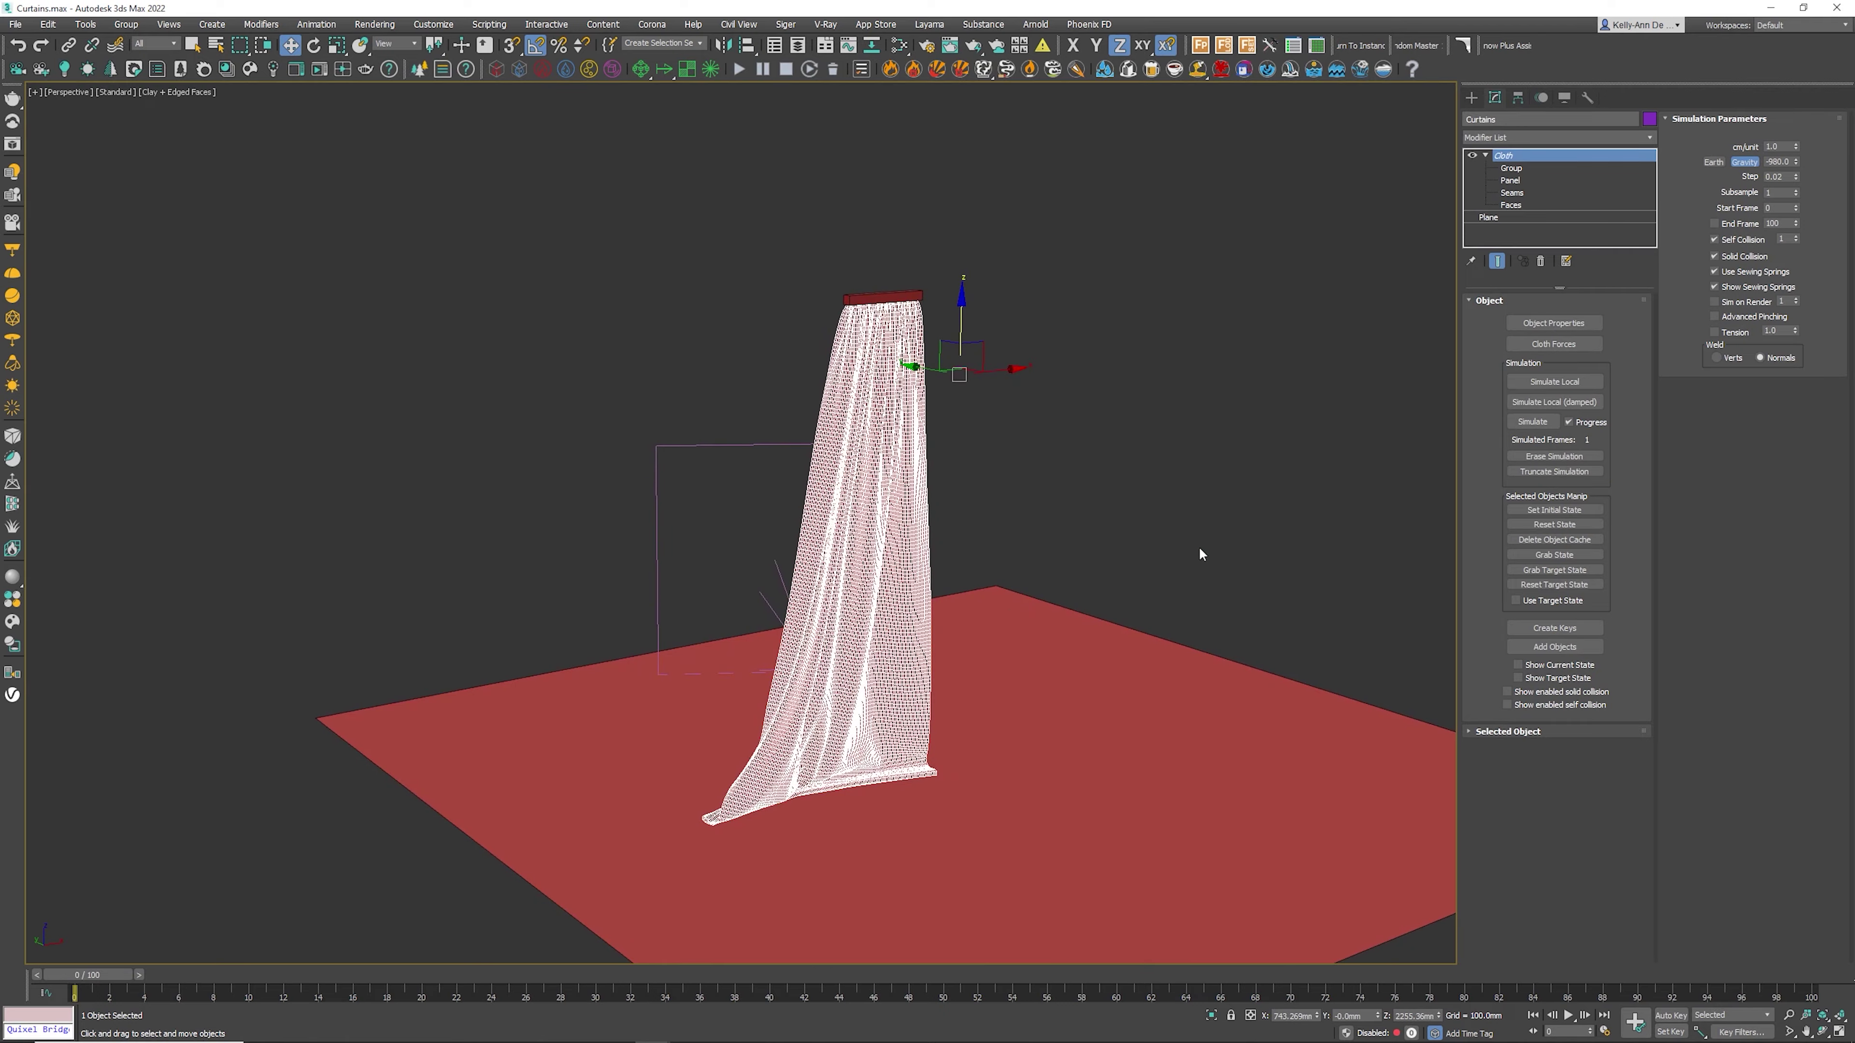
Simulate the Curtains with the wind force and play the result back from the start
{"action": "left_click", "coordinate": [1532, 422]}
{"action": "left_click_drag", "start_coordinate": [1771, 977], "coordinate": [80, 974]}
{"action": "middle_click_drag", "start_coordinate": [1128, 536], "coordinate": [1123, 646], "text": "alt"}
{"action": "key", "text": "/"}
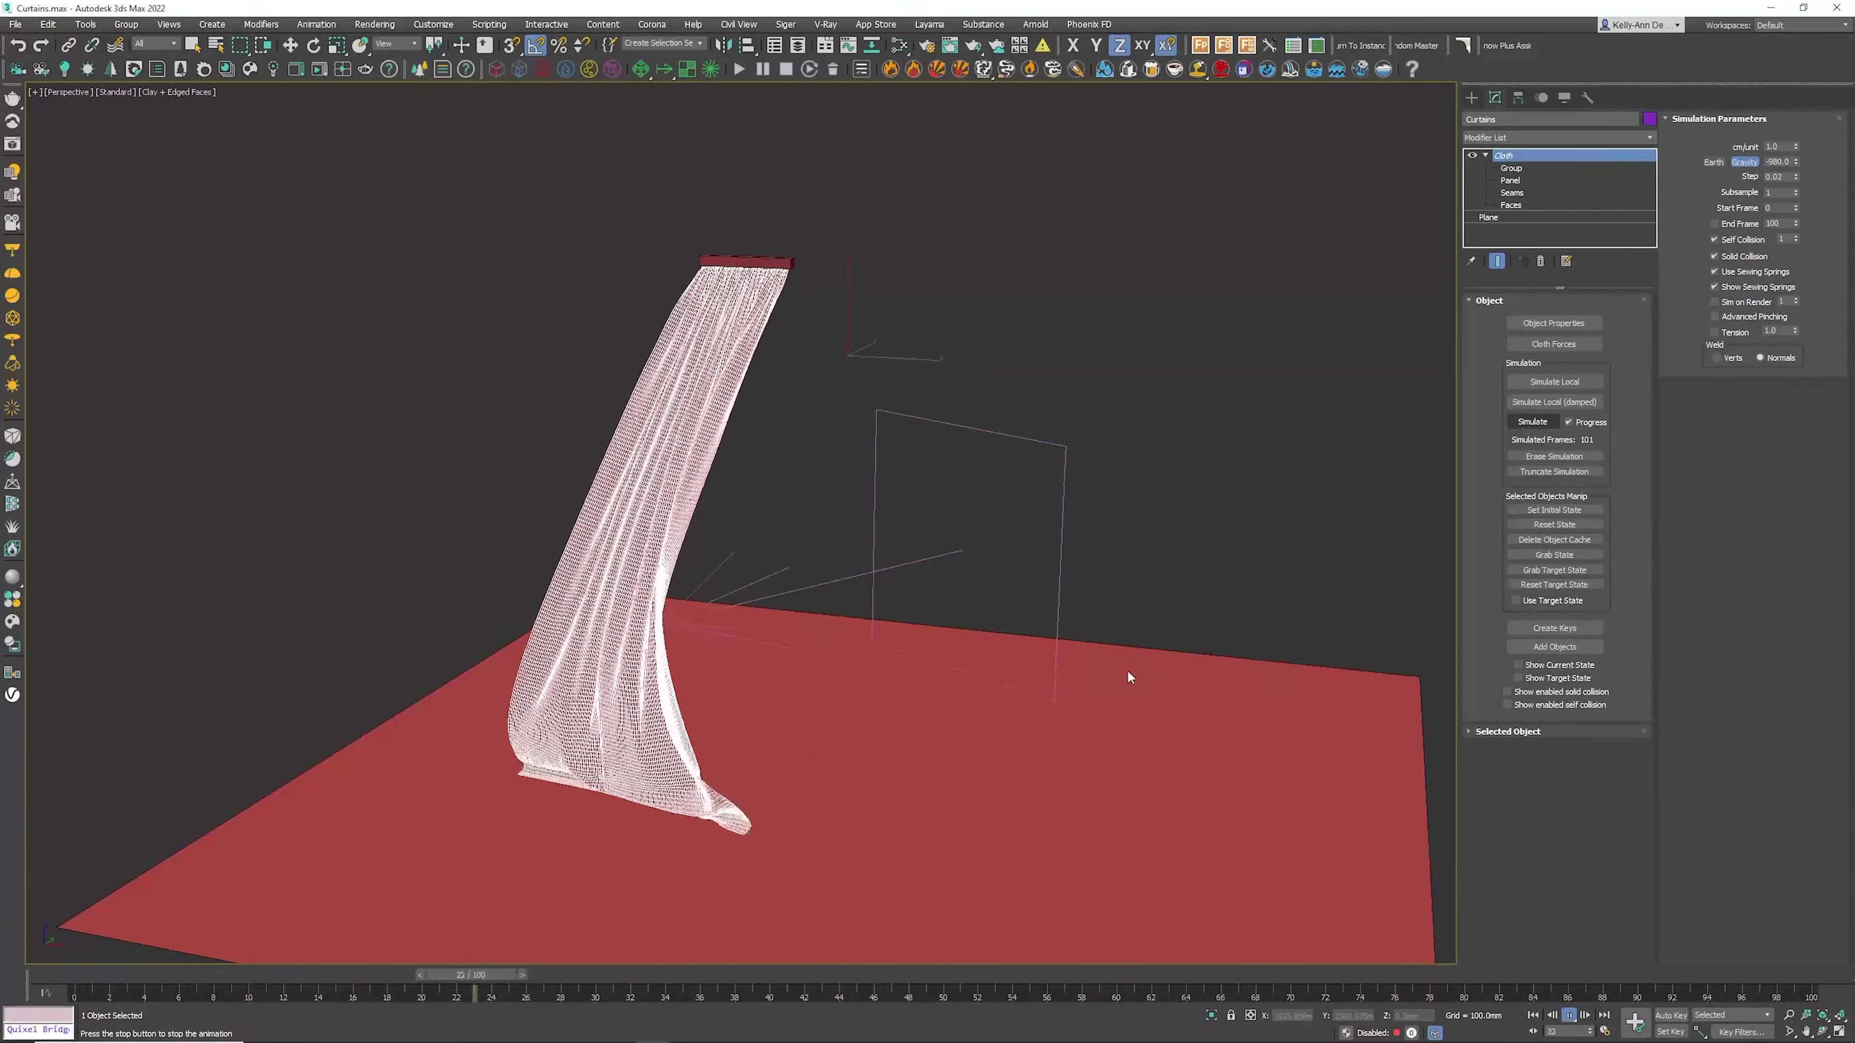